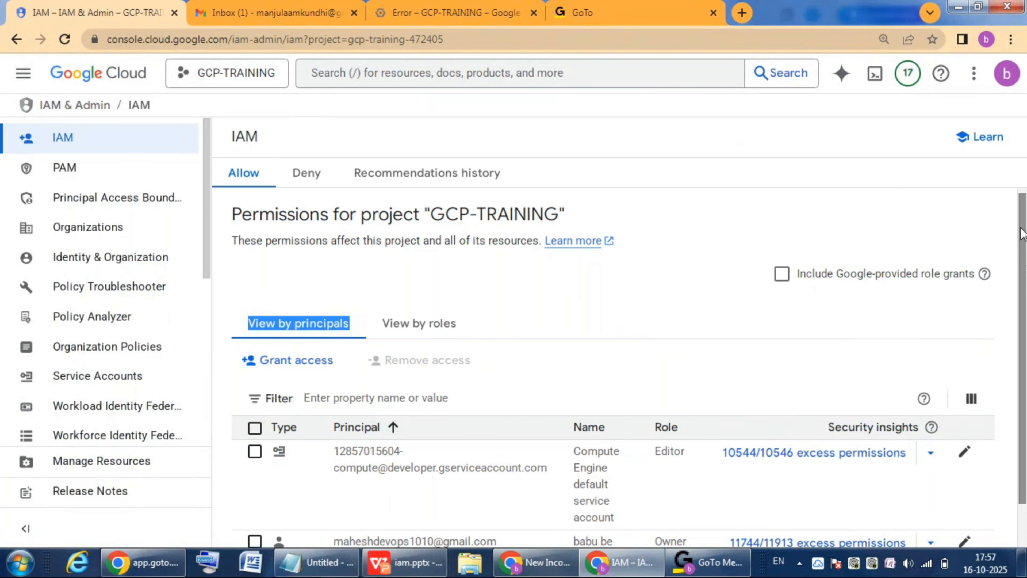
Step: Examine the principals, names and assigned roles in the project's IAM permissions list
{"action": "scroll", "coordinate": [414, 481], "scroll_direction": "down", "scroll_amount": 2}
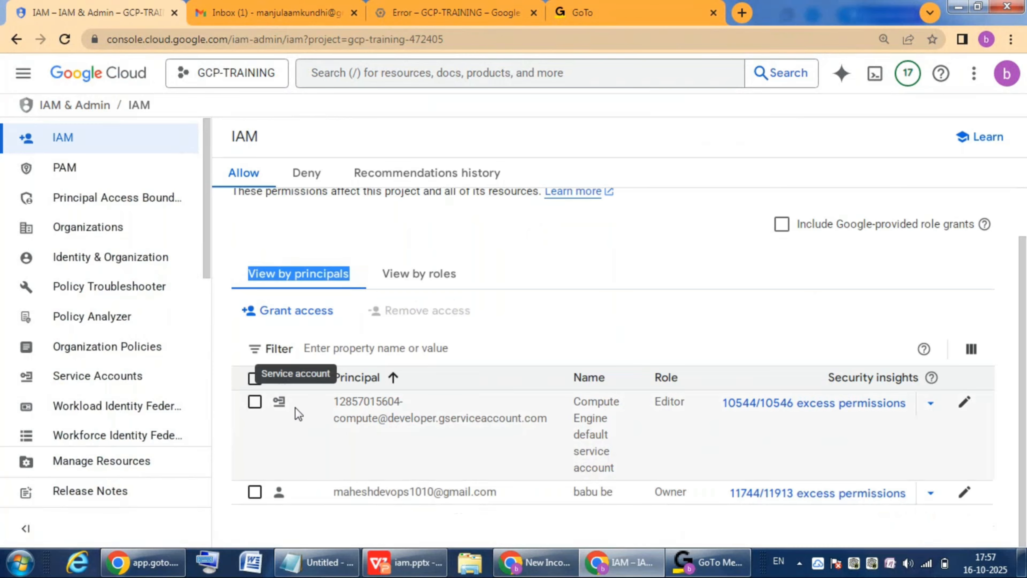
{"action": "left_click_drag", "start_coordinate": [331, 403], "coordinate": [502, 432]}
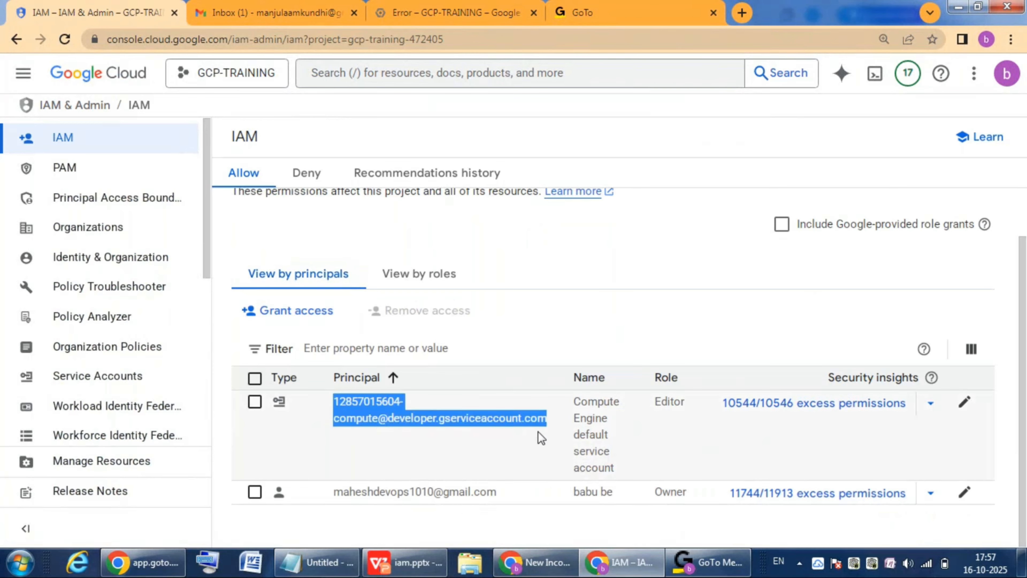
{"action": "left_click_drag", "start_coordinate": [573, 405], "coordinate": [620, 465]}
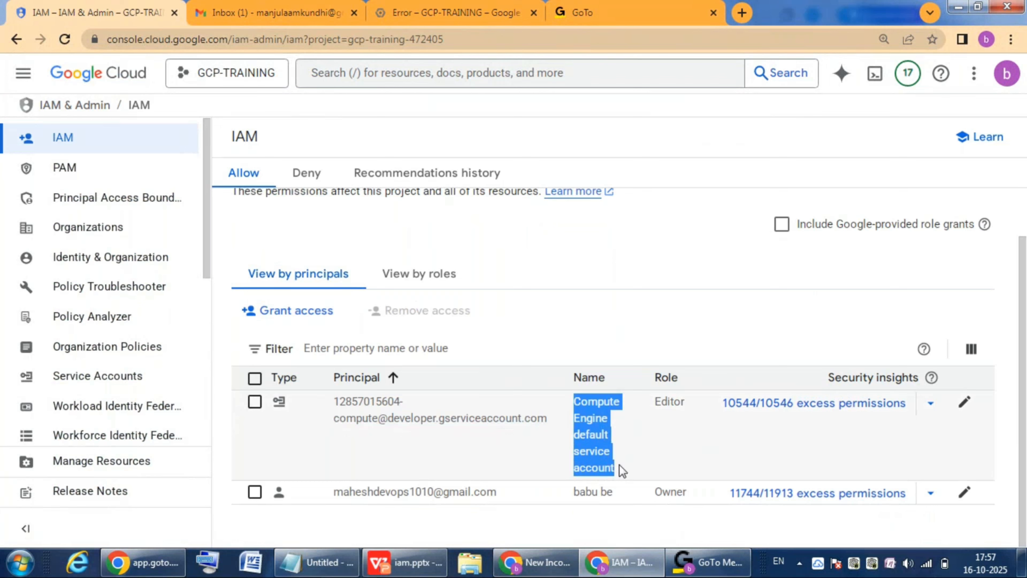
{"action": "left_click", "coordinate": [332, 503]}
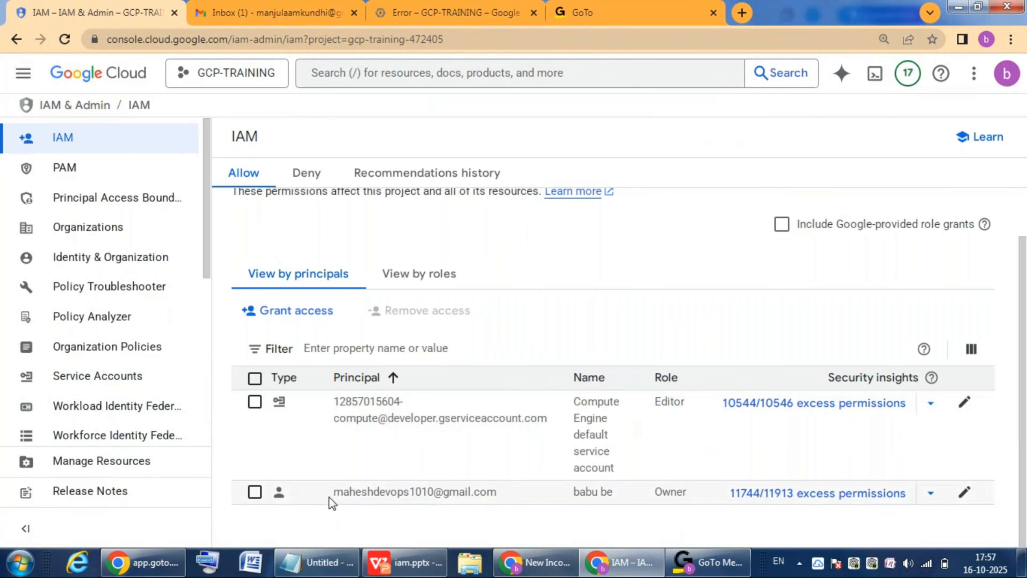
{"action": "left_click_drag", "start_coordinate": [333, 504], "coordinate": [487, 497]}
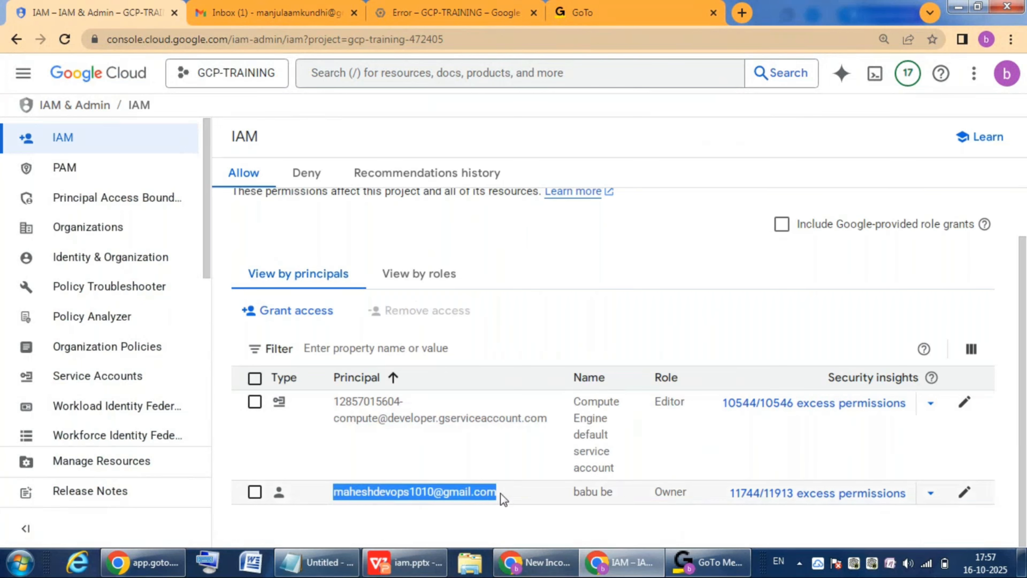
{"action": "left_click", "coordinate": [662, 501]}
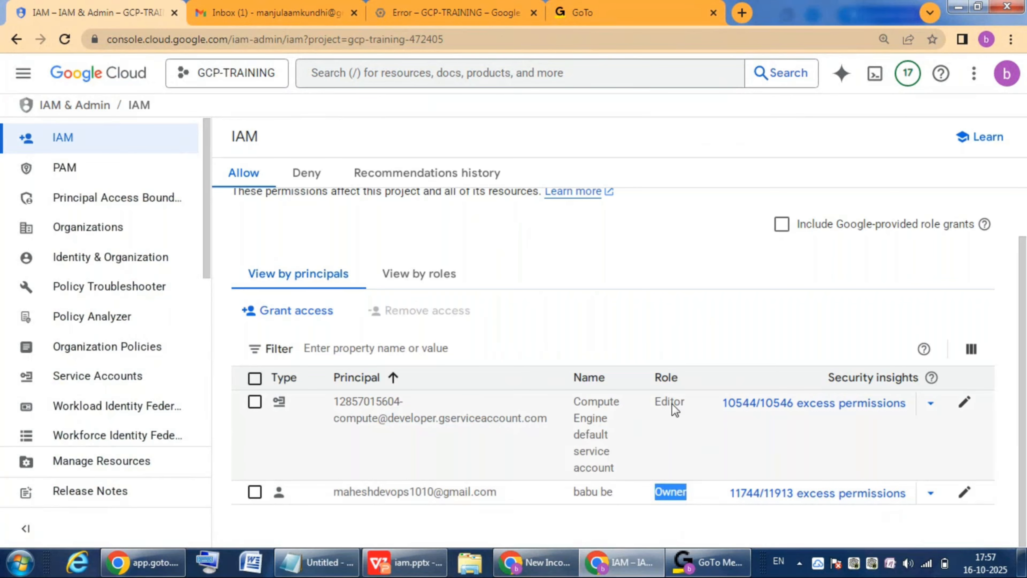
{"action": "left_click", "coordinate": [590, 518]}
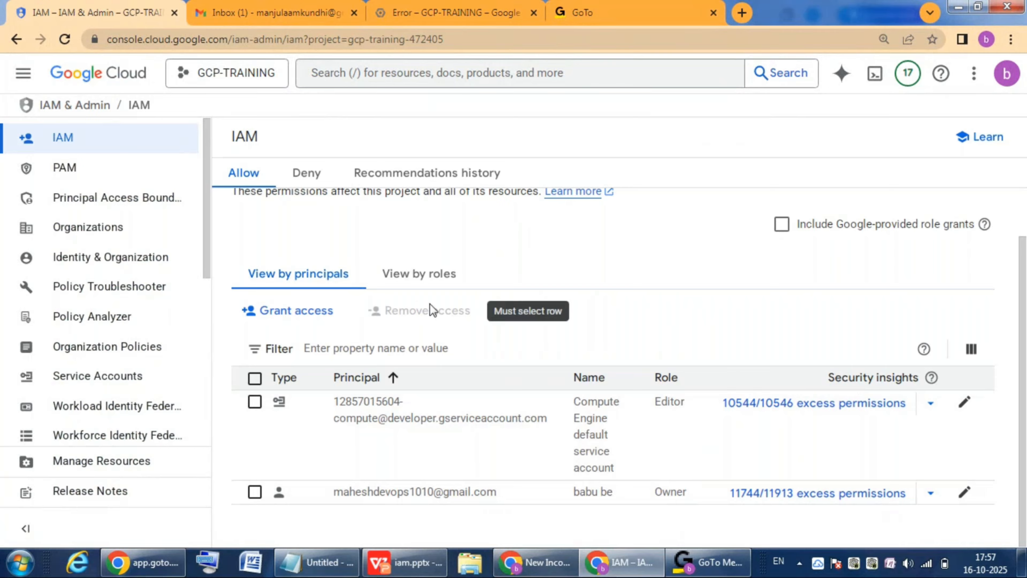
Step: Copy the new user's e-mail address from Notepad, and leave the access-granting form without saving
{"action": "left_click", "coordinate": [301, 318]}
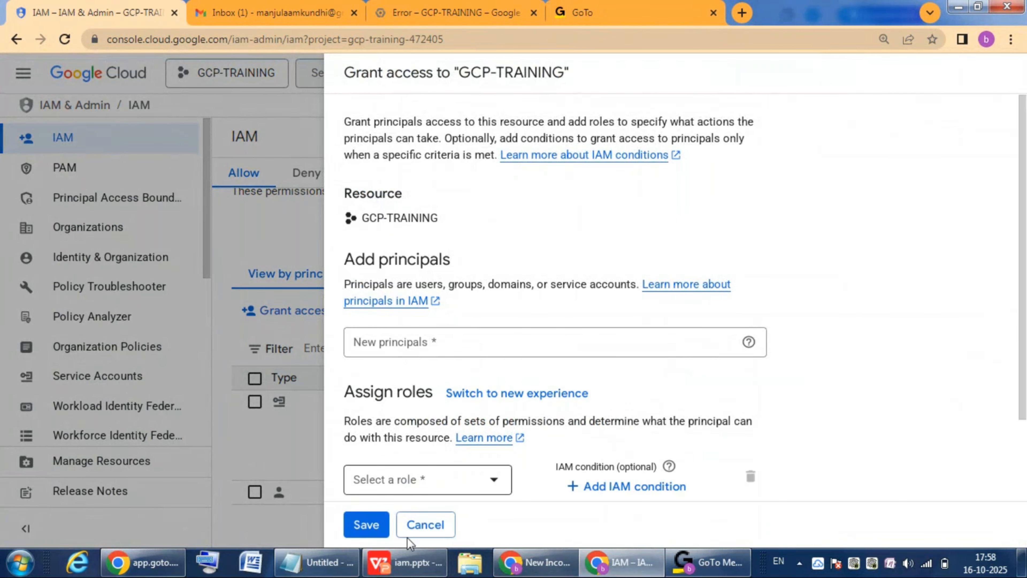
{"action": "left_click", "coordinate": [323, 562]}
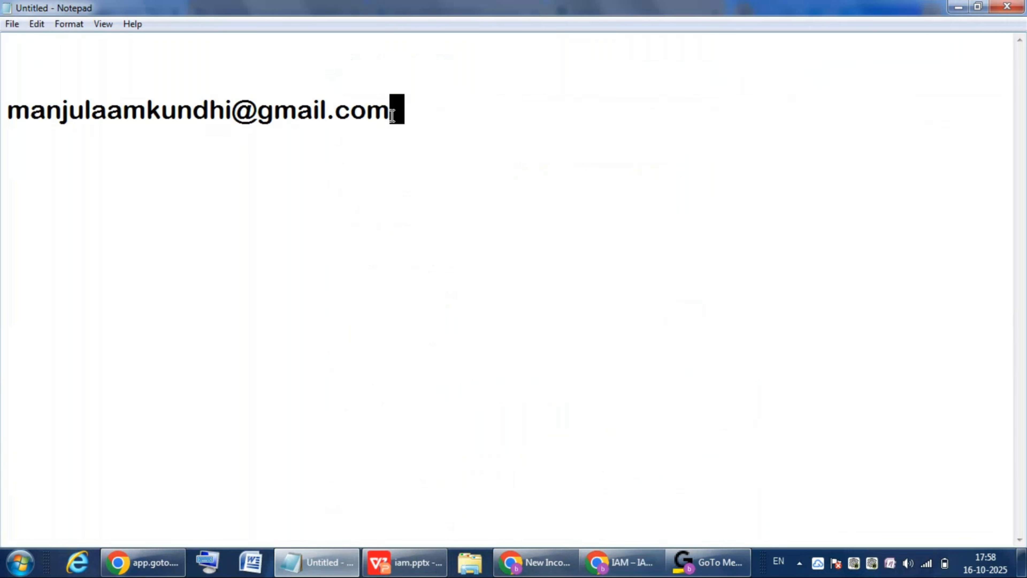
{"action": "left_click_drag", "start_coordinate": [389, 109], "coordinate": [3, 113]}
{"action": "key", "text": "ctrl+c"}
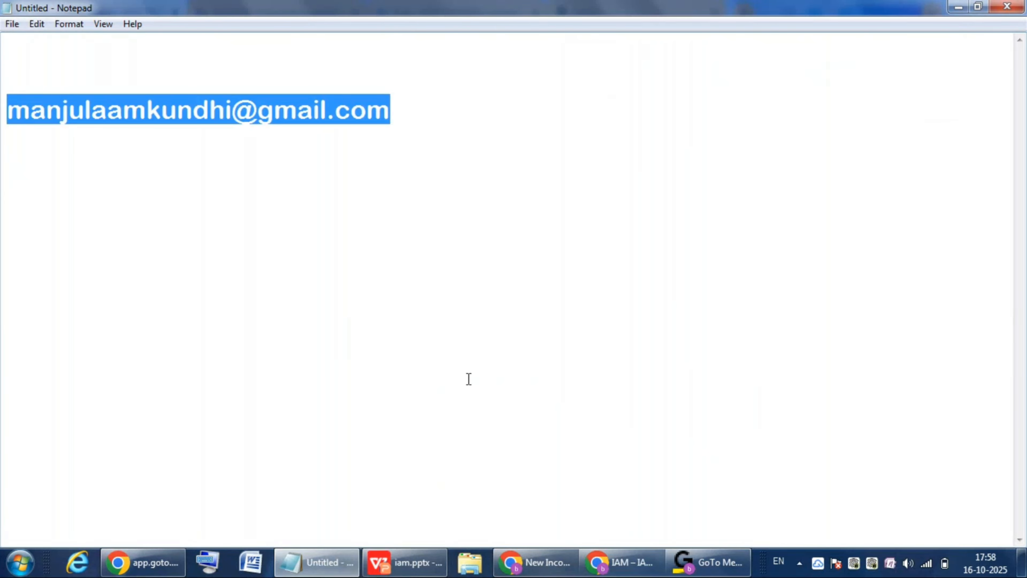
{"action": "left_click", "coordinate": [628, 574]}
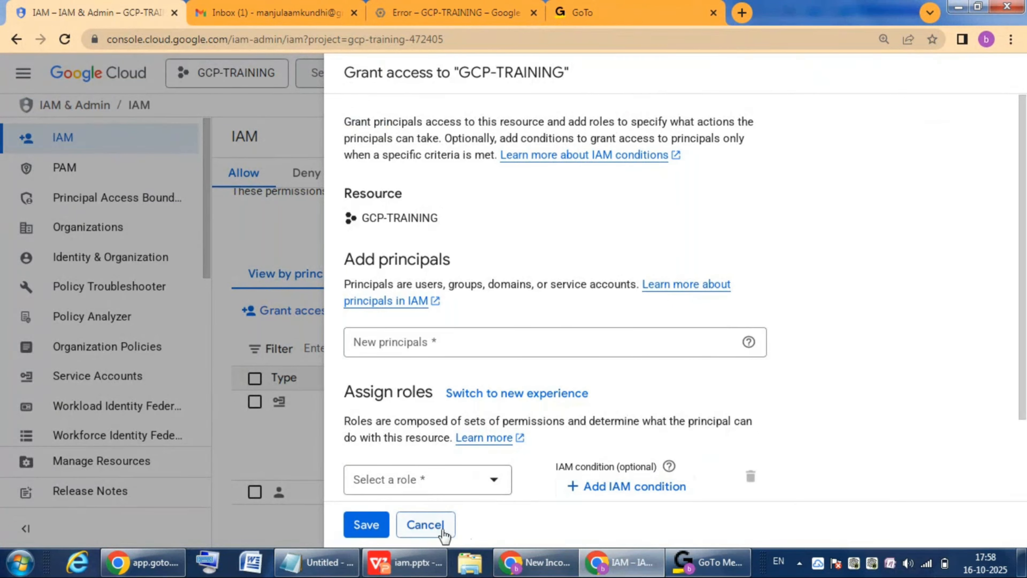
{"action": "left_click", "coordinate": [424, 524]}
Step: Check which account is signed in on the other Google Cloud console's Welcome page
{"action": "left_click", "coordinate": [469, 12]}
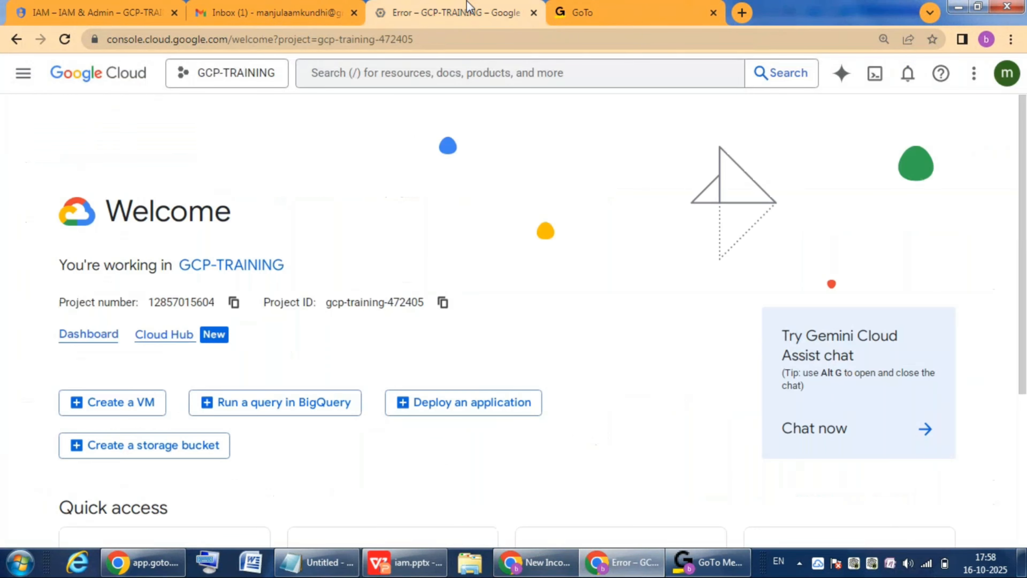
{"action": "left_click", "coordinate": [1007, 77]}
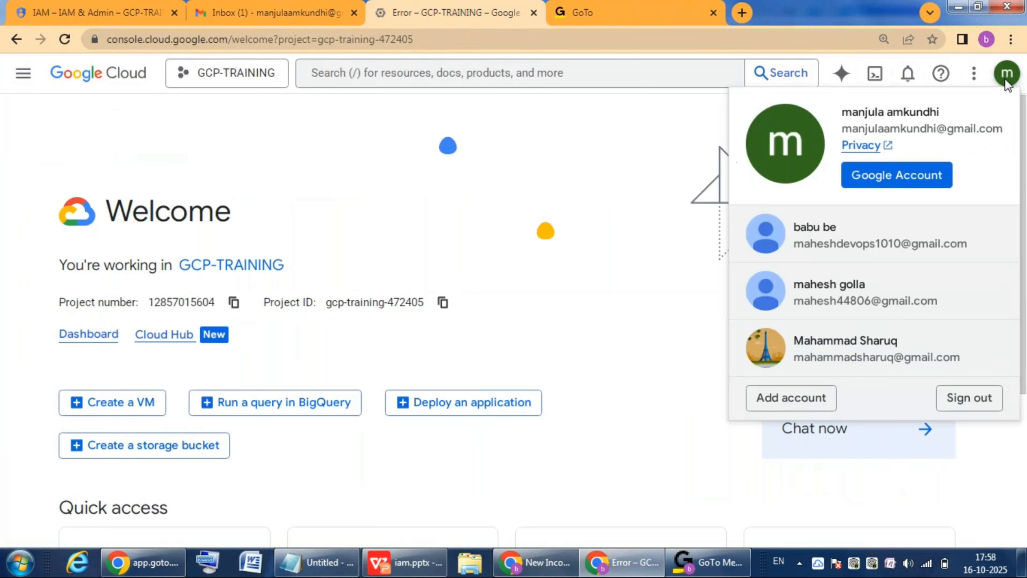
{"action": "double_click", "coordinate": [860, 117]}
{"action": "left_click", "coordinate": [309, 142]}
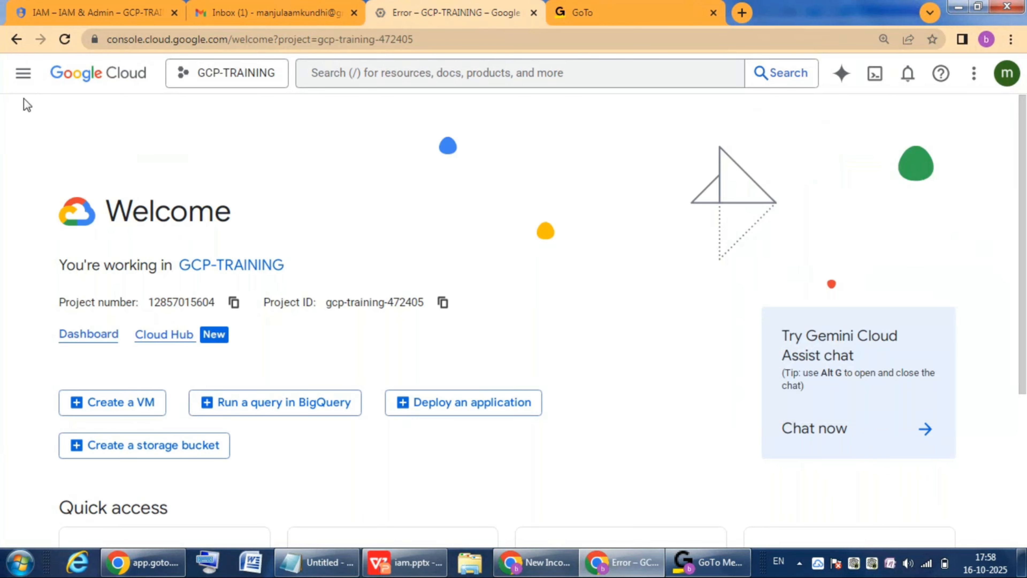
Step: Open Compute Engine's VM instances as the second account to check its access to GCP-TRAINING
{"action": "left_click", "coordinate": [24, 75]}
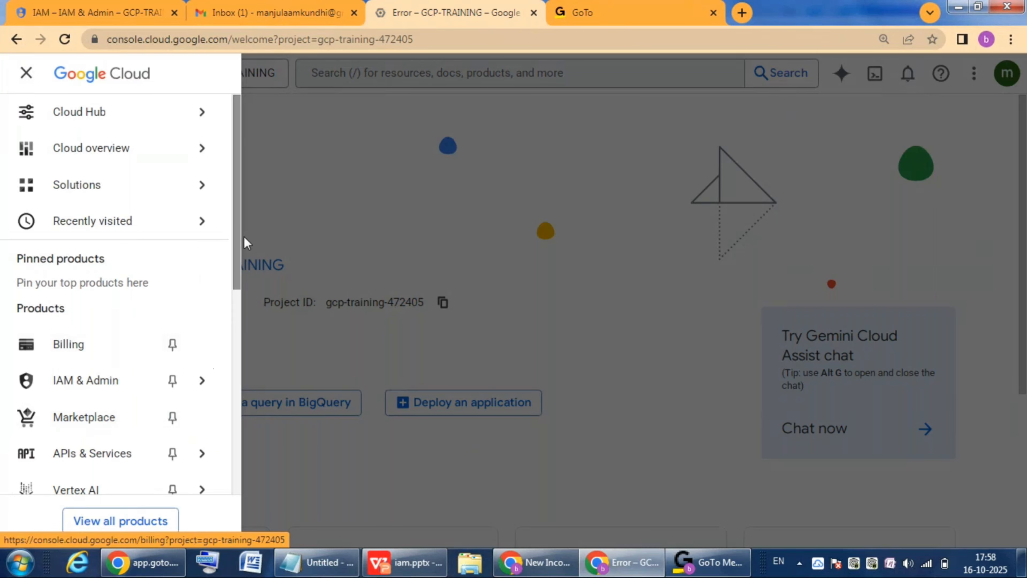
{"action": "left_click_drag", "start_coordinate": [238, 241], "coordinate": [240, 330]}
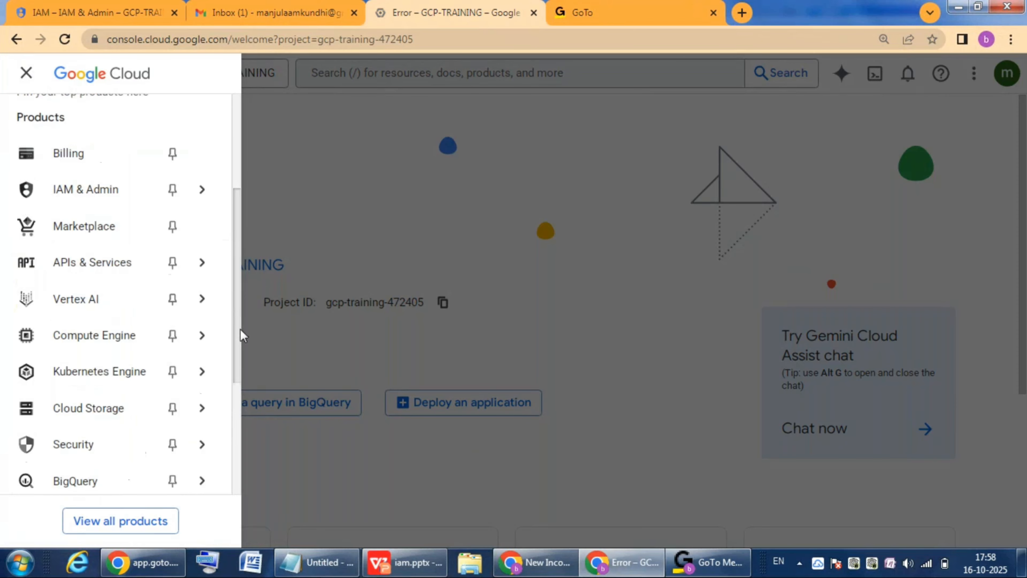
{"action": "mouse_move", "coordinate": [119, 340]}
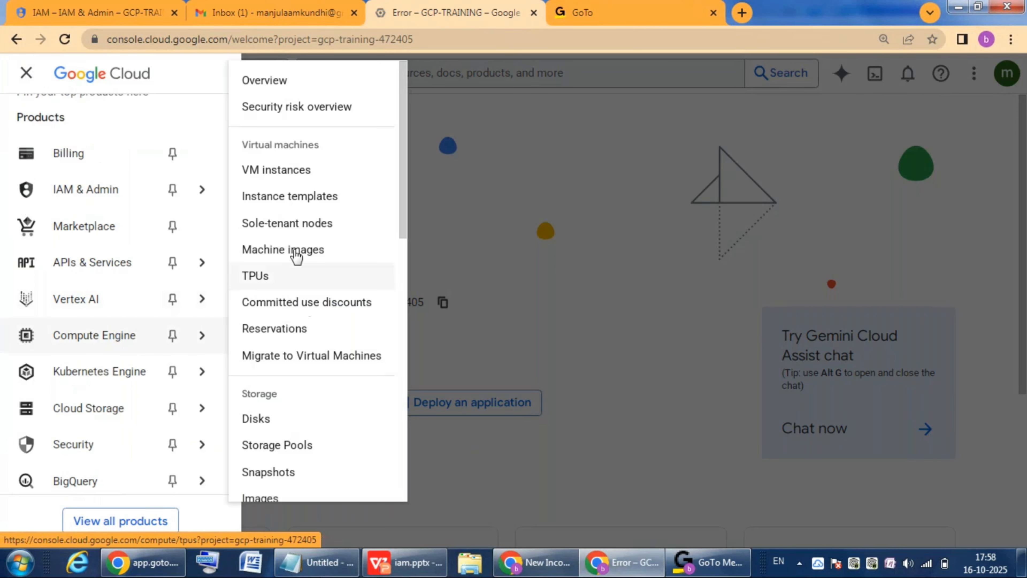
{"action": "left_click", "coordinate": [300, 173]}
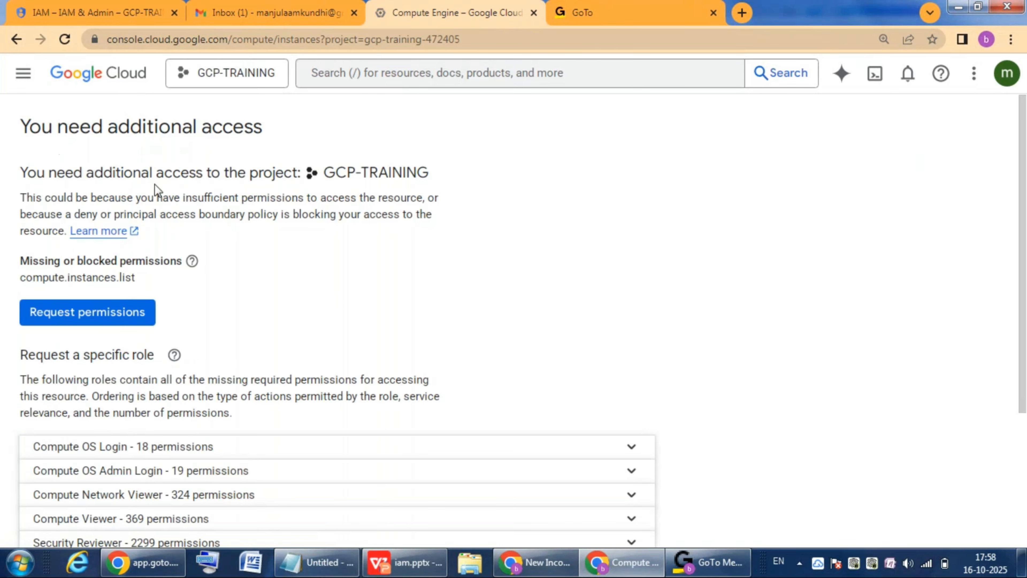
{"action": "double_click", "coordinate": [344, 172]}
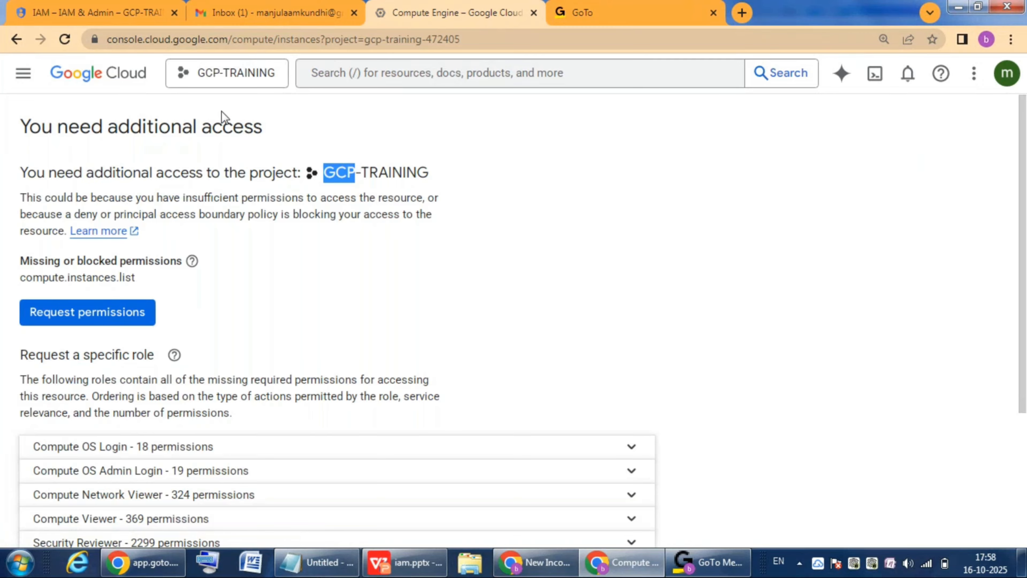
Step: Start granting access to GCP-TRAINING from the owner's IAM page and add the copied e-mail address as a new principal
{"action": "left_click", "coordinate": [106, 15]}
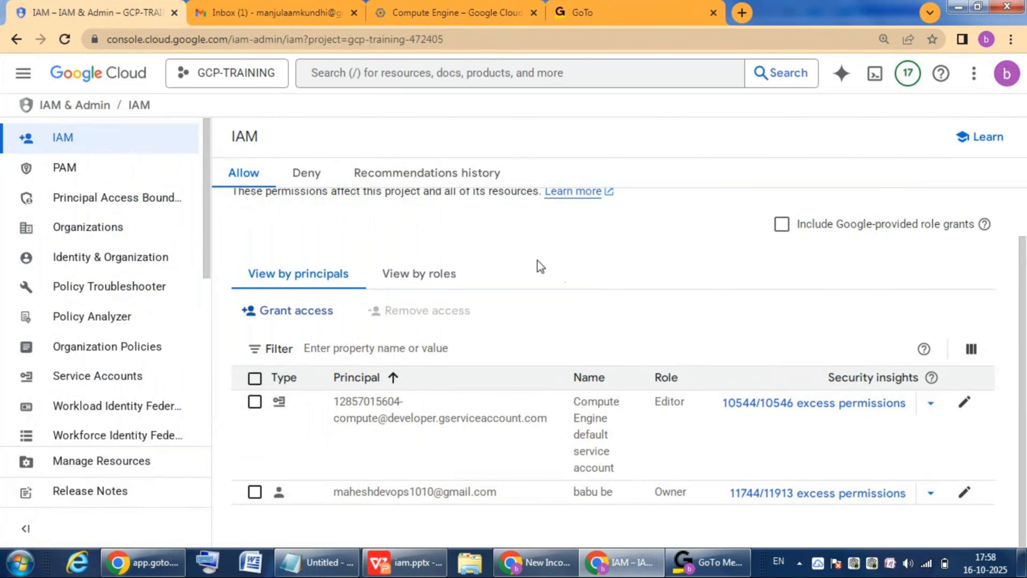
{"action": "left_click", "coordinate": [298, 318]}
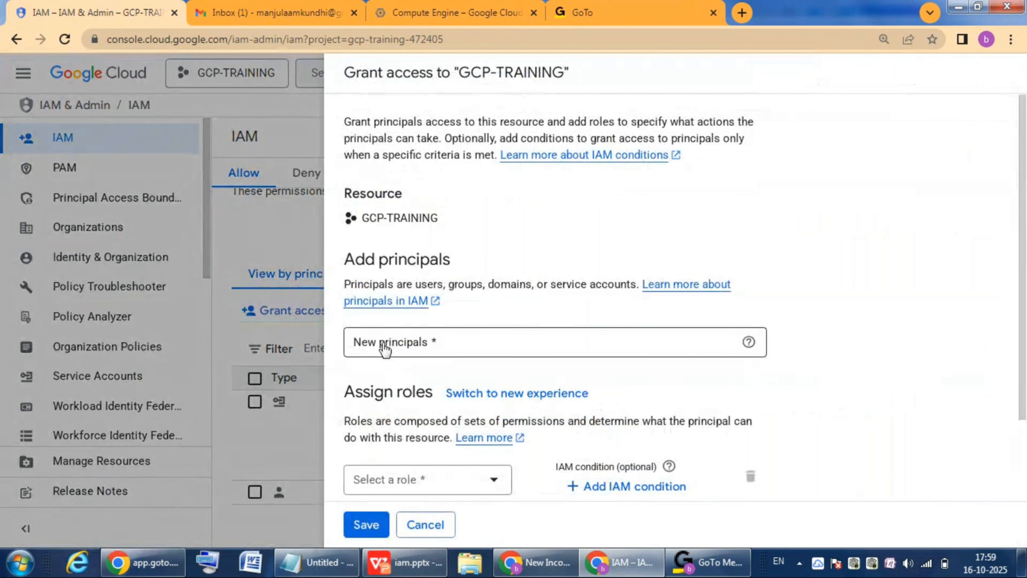
{"action": "left_click", "coordinate": [384, 347]}
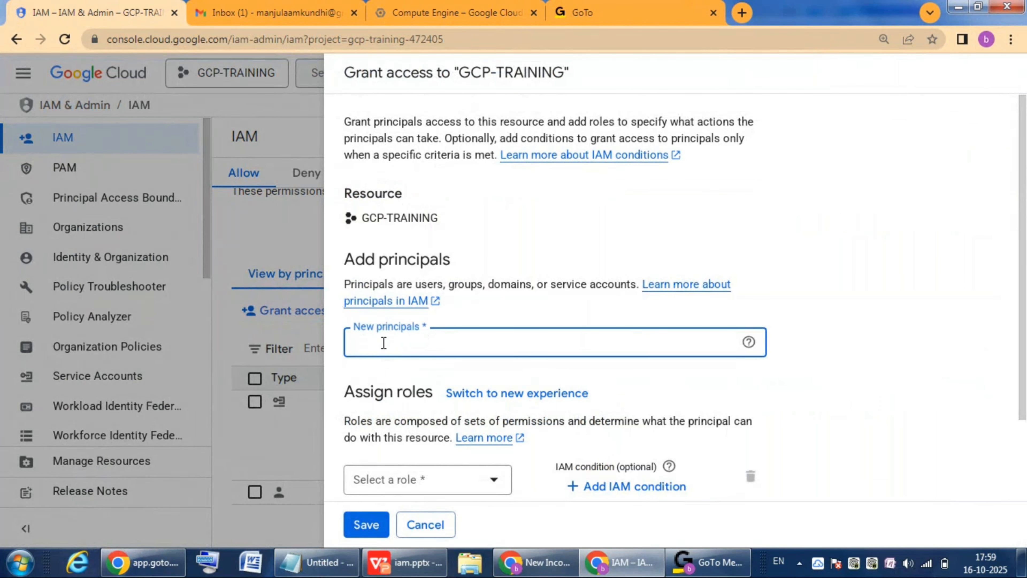
{"action": "key", "text": "ctrl+v"}
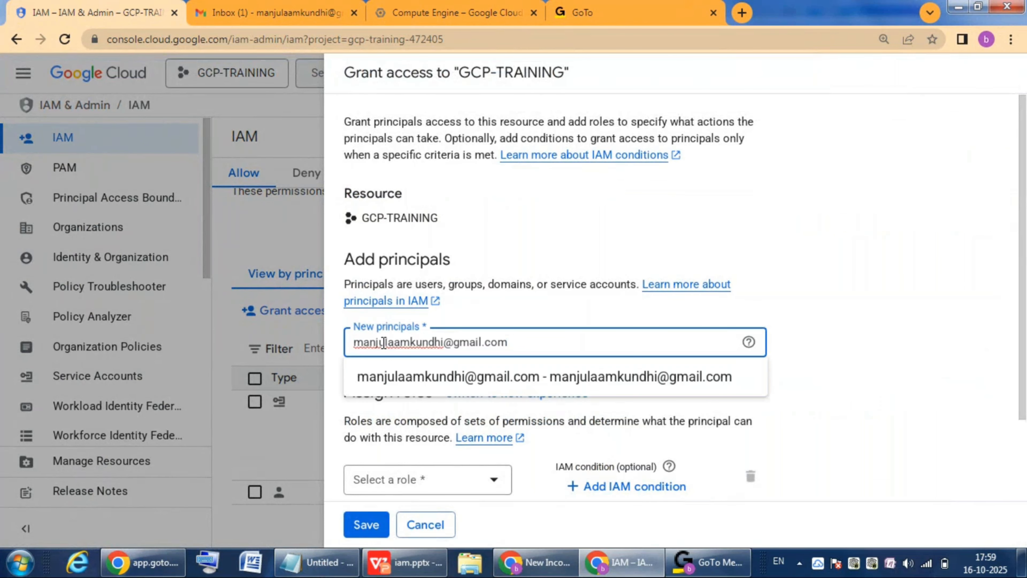
{"action": "left_click", "coordinate": [572, 373]}
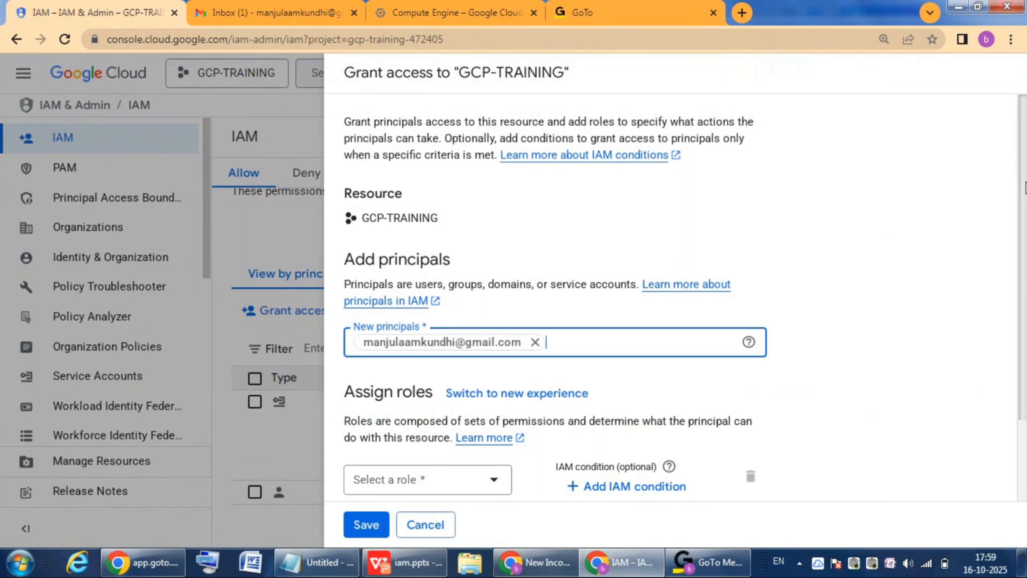
Step: Assign the Basic role Owner to the new principal, save the access grant, and dismiss the notification
{"action": "scroll", "coordinate": [554, 324], "scroll_direction": "down", "scroll_amount": 2}
{"action": "left_click", "coordinate": [494, 385]}
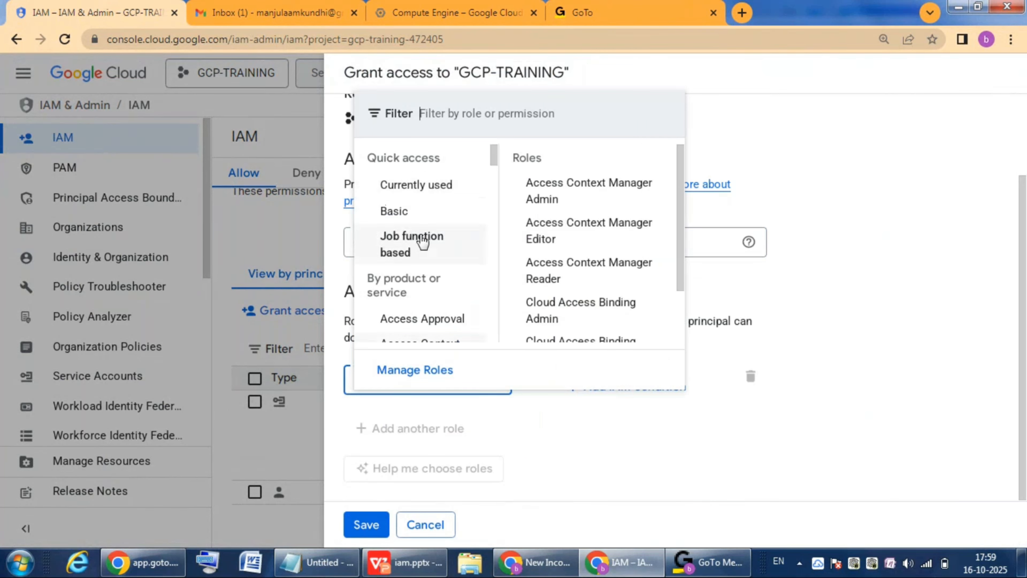
{"action": "mouse_move", "coordinate": [403, 212]}
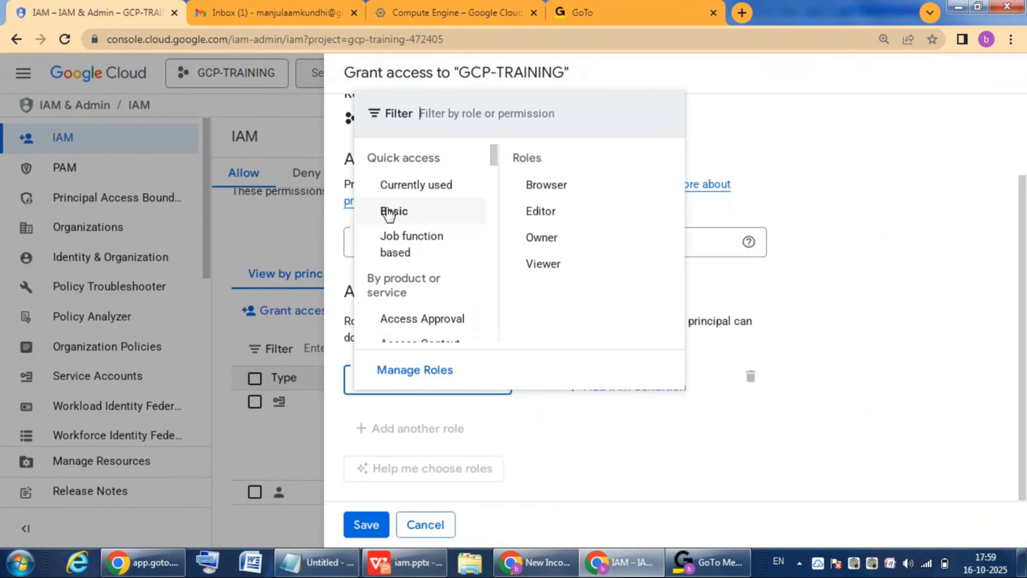
{"action": "left_click", "coordinate": [551, 238]}
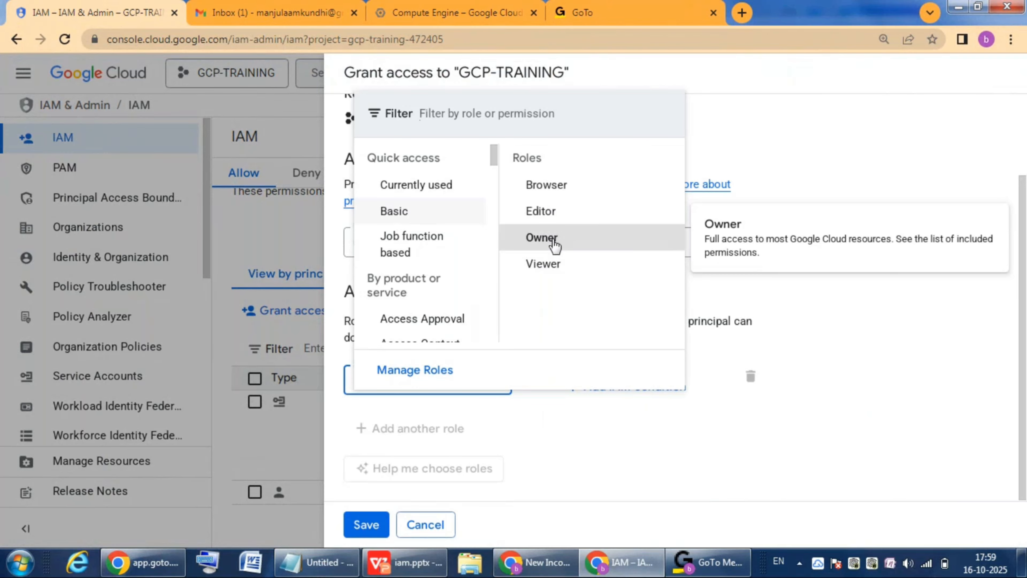
{"action": "left_click", "coordinate": [368, 525]}
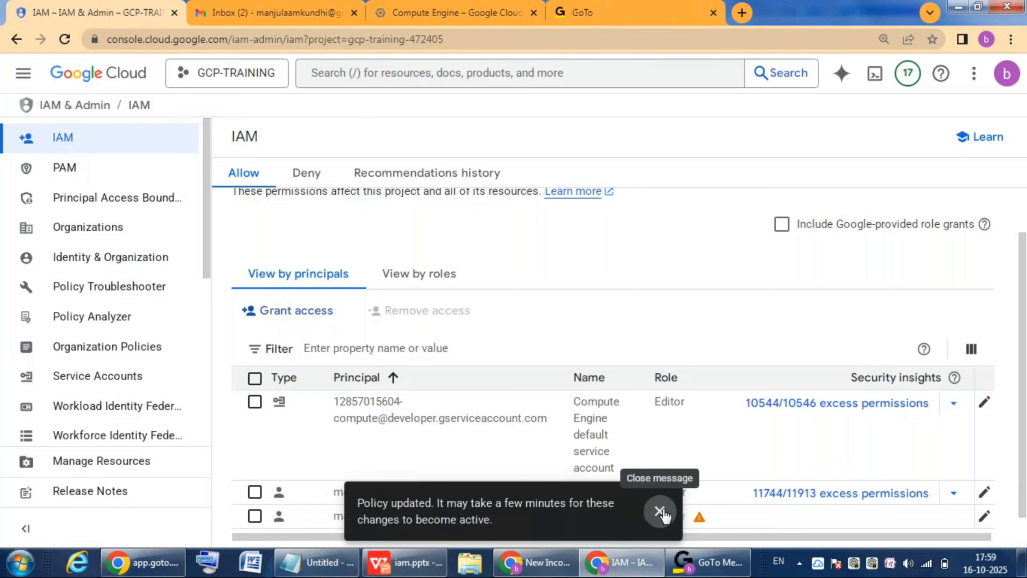
{"action": "left_click", "coordinate": [661, 512]}
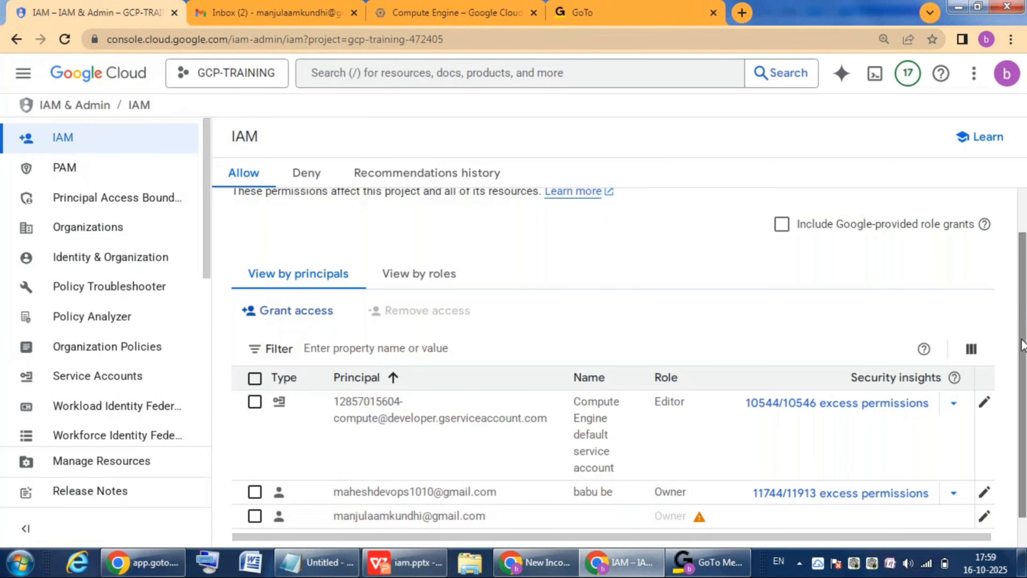
Step: Review the new principal's role in the IAM list and view the second account's project dashboard
{"action": "scroll", "coordinate": [1024, 360], "scroll_direction": "down", "scroll_amount": 1}
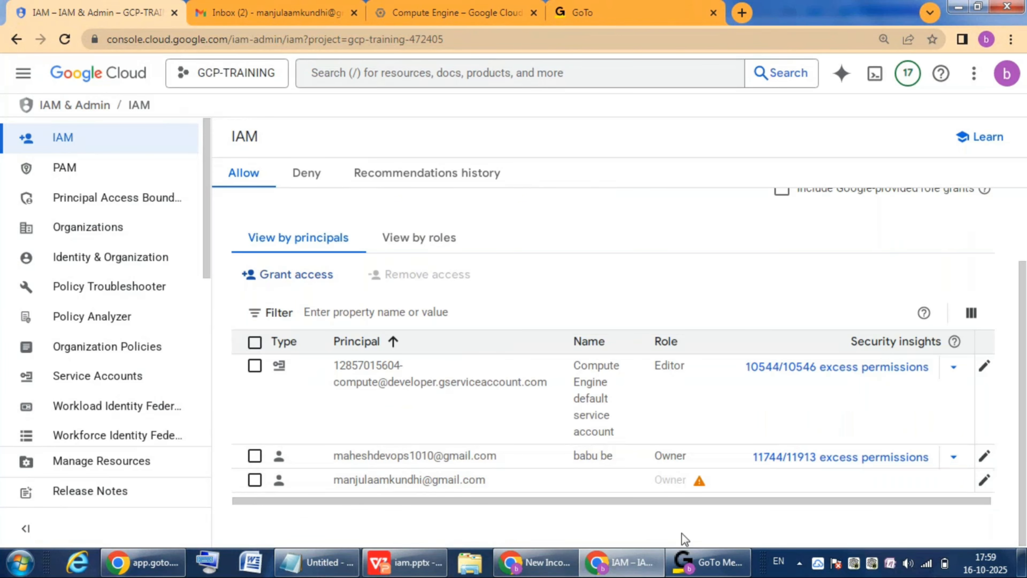
{"action": "left_click", "coordinate": [441, 15]}
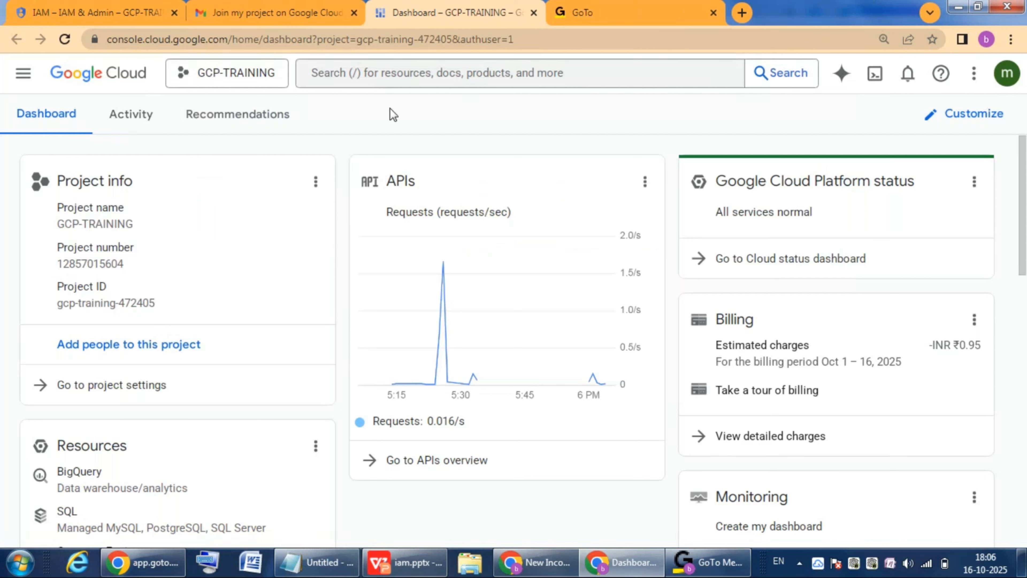
{"action": "left_click", "coordinate": [142, 10]}
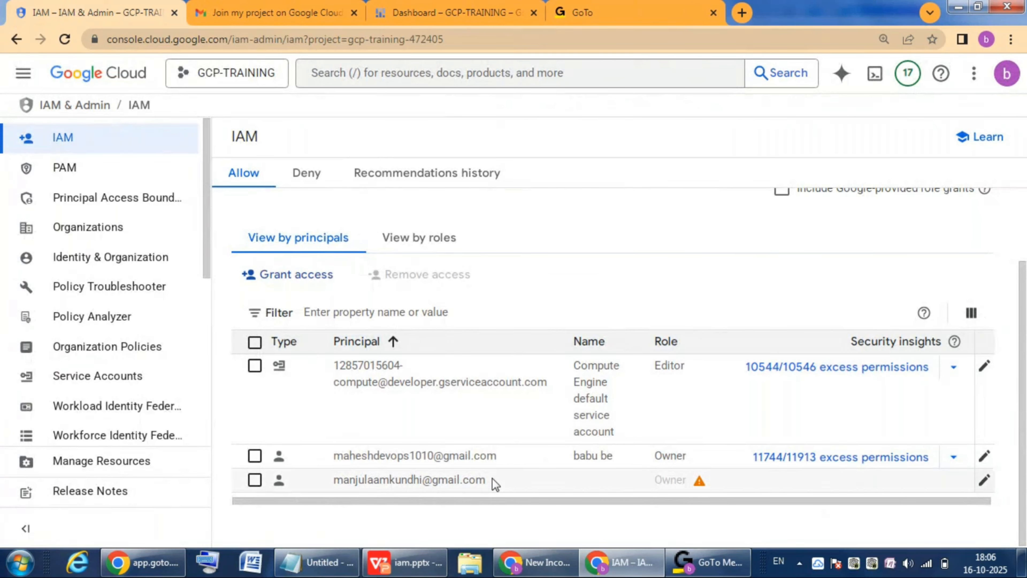
{"action": "left_click_drag", "start_coordinate": [483, 480], "coordinate": [316, 477]}
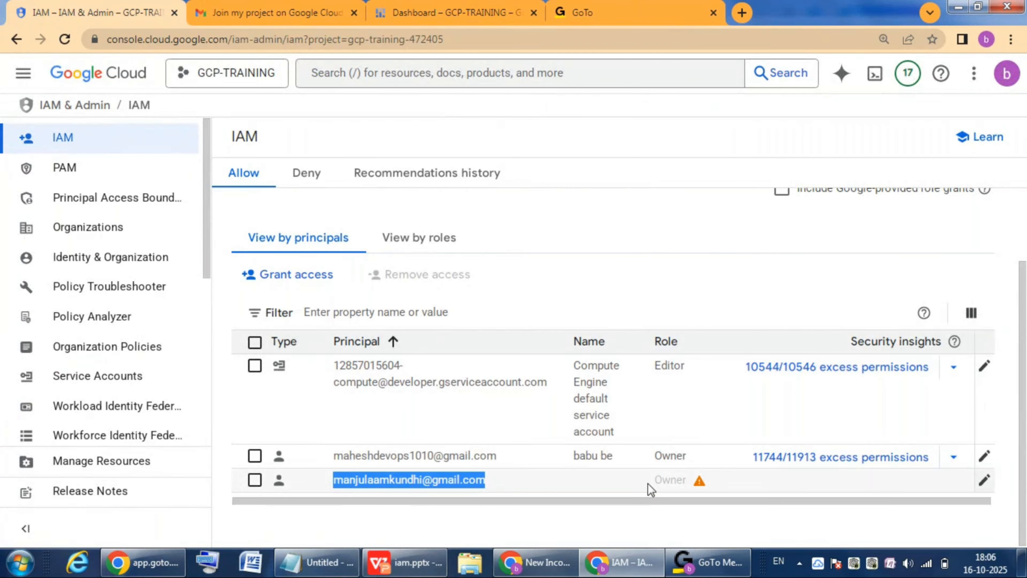
{"action": "left_click_drag", "start_coordinate": [649, 483], "coordinate": [695, 485]}
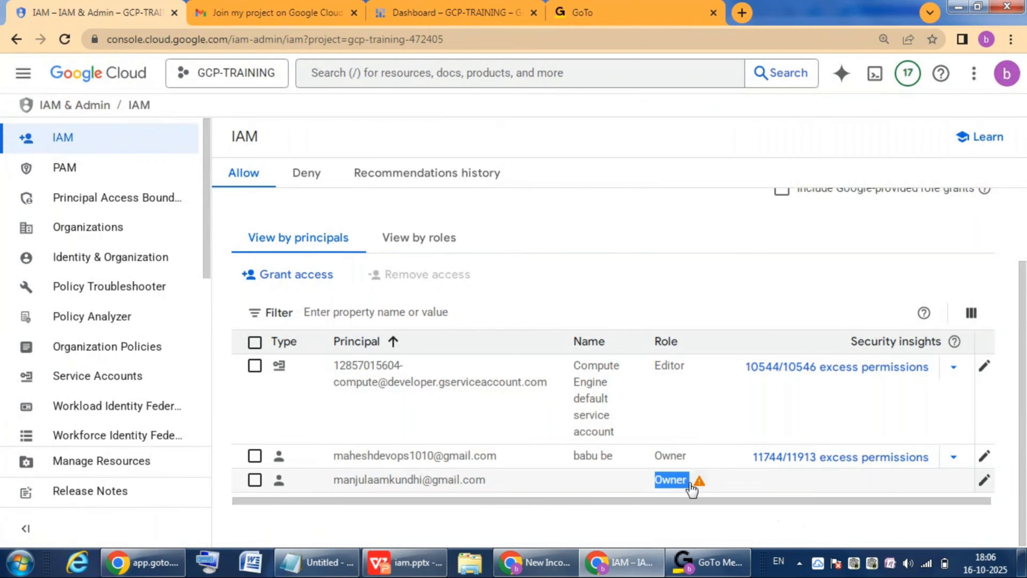
Step: Open Compute Engine's VM instances as the second account in GCP-TRAINING and close the tutorial pane
{"action": "left_click", "coordinate": [445, 13]}
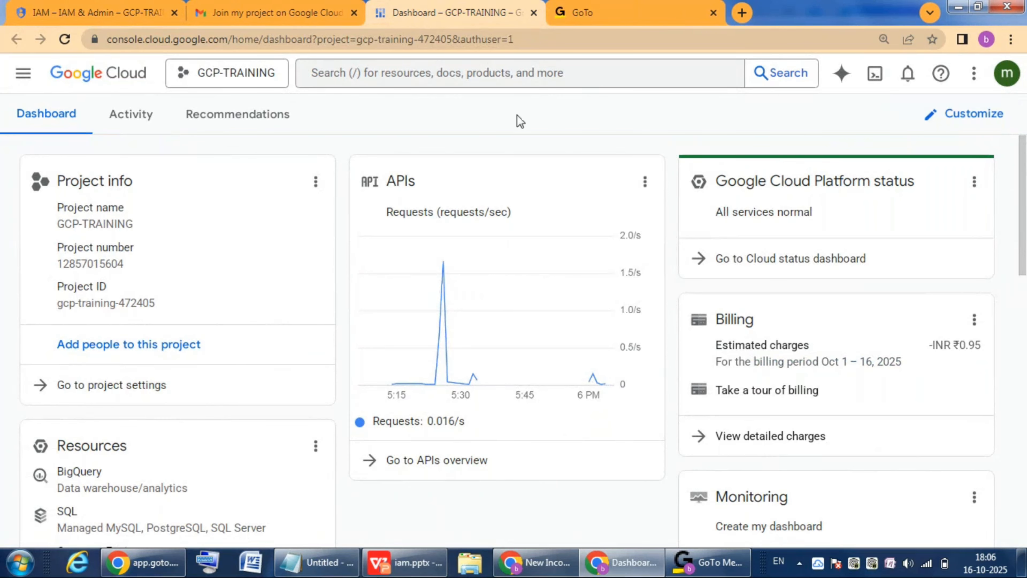
{"action": "left_click", "coordinate": [23, 73]}
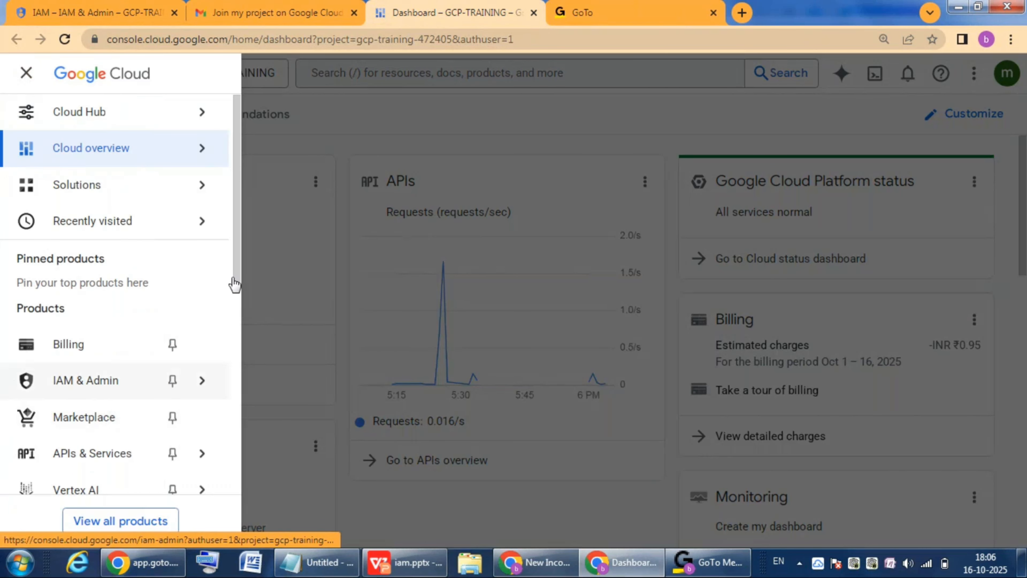
{"action": "mouse_move", "coordinate": [236, 272]}
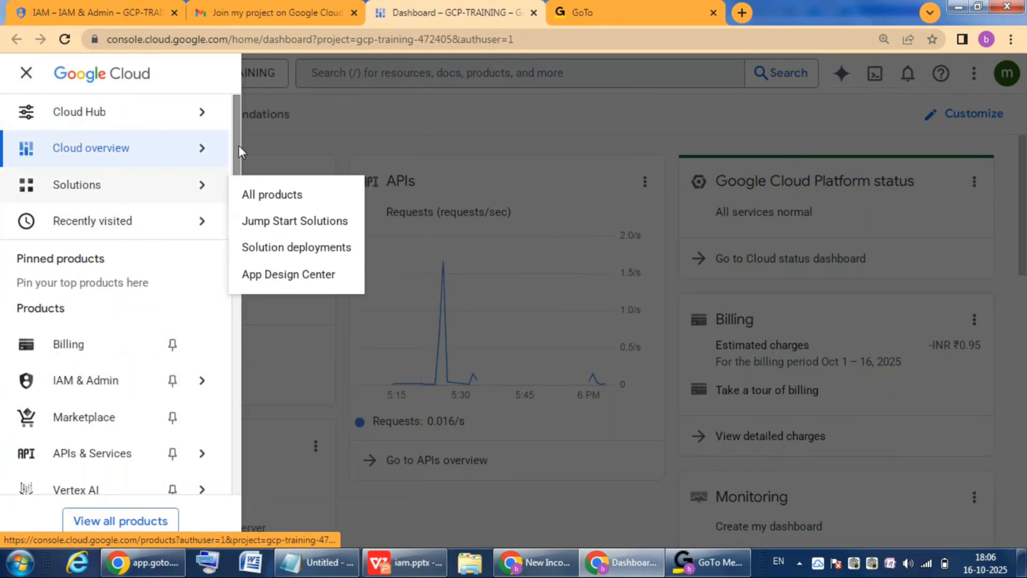
{"action": "left_click_drag", "start_coordinate": [241, 151], "coordinate": [231, 269]}
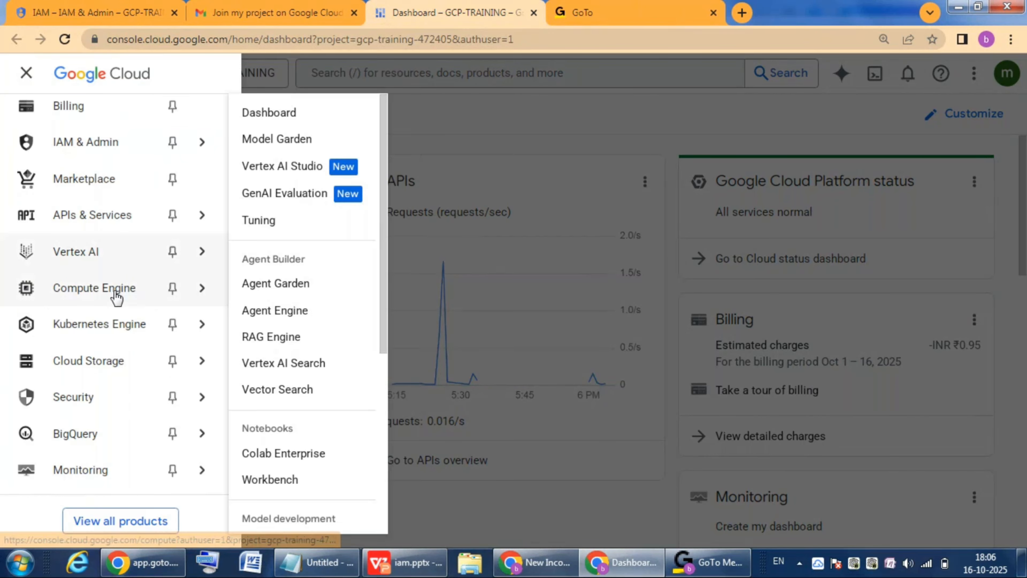
{"action": "mouse_move", "coordinate": [117, 298]}
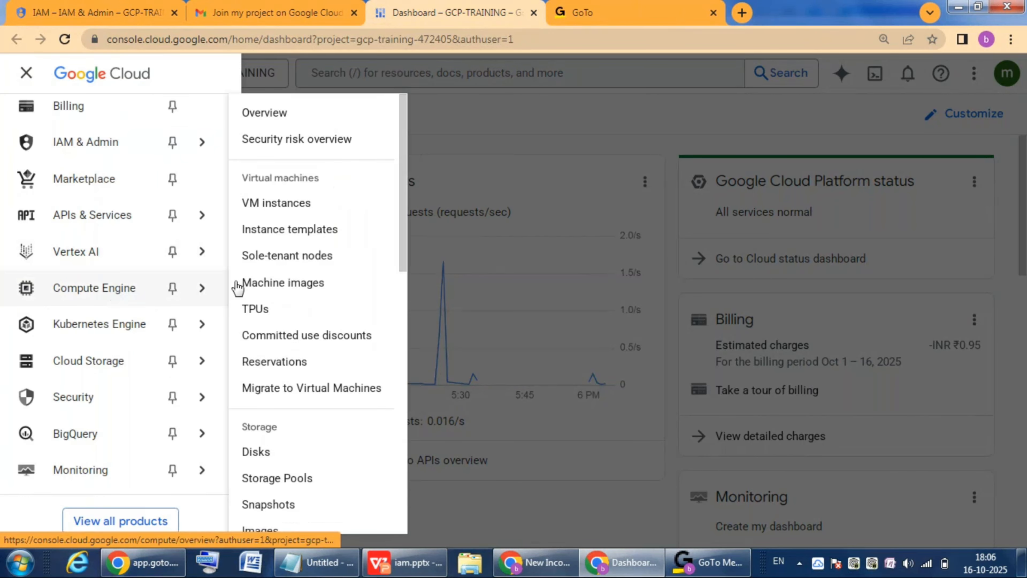
{"action": "left_click", "coordinate": [278, 207]}
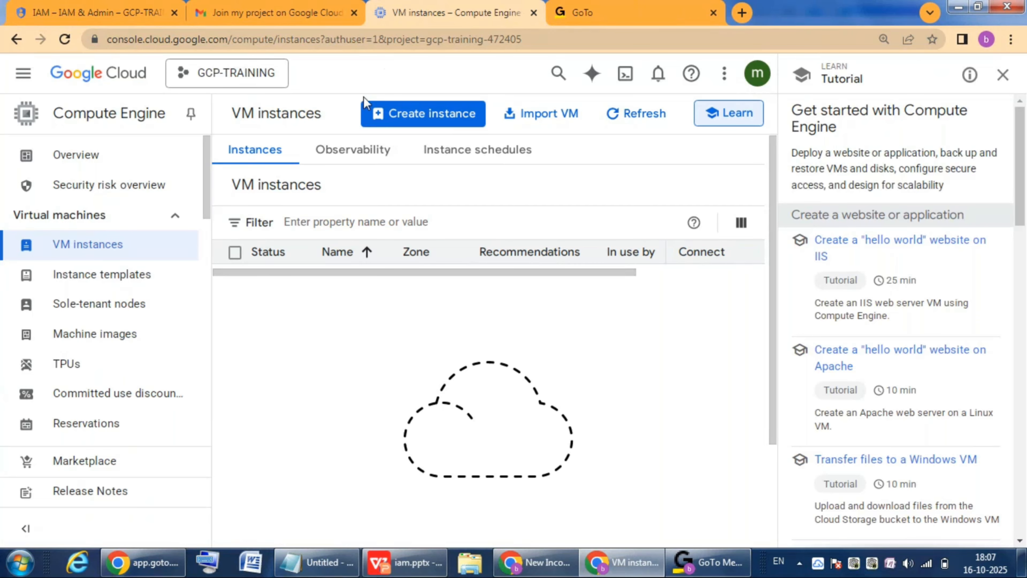
{"action": "left_click", "coordinate": [1004, 77]}
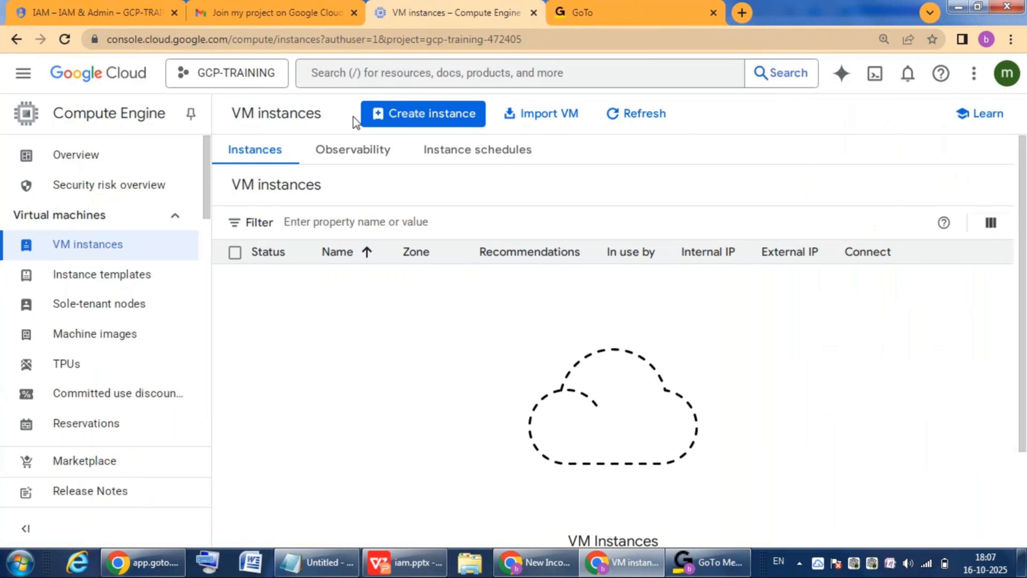
Step: Remove the Owner role from the second account's principal in the owner's IAM list, save, and apply the policy update
{"action": "left_click", "coordinate": [99, 12]}
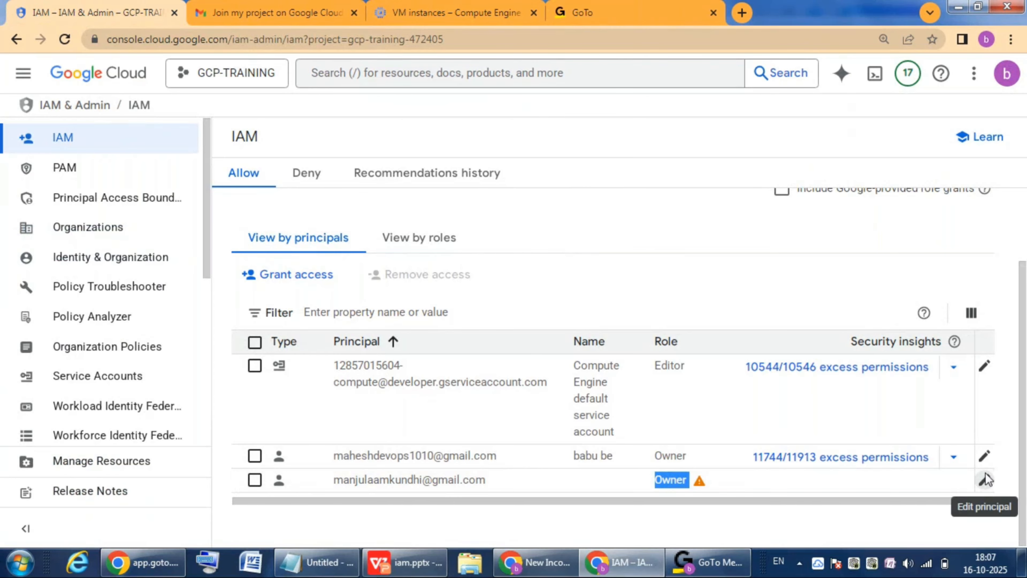
{"action": "left_click", "coordinate": [984, 480]}
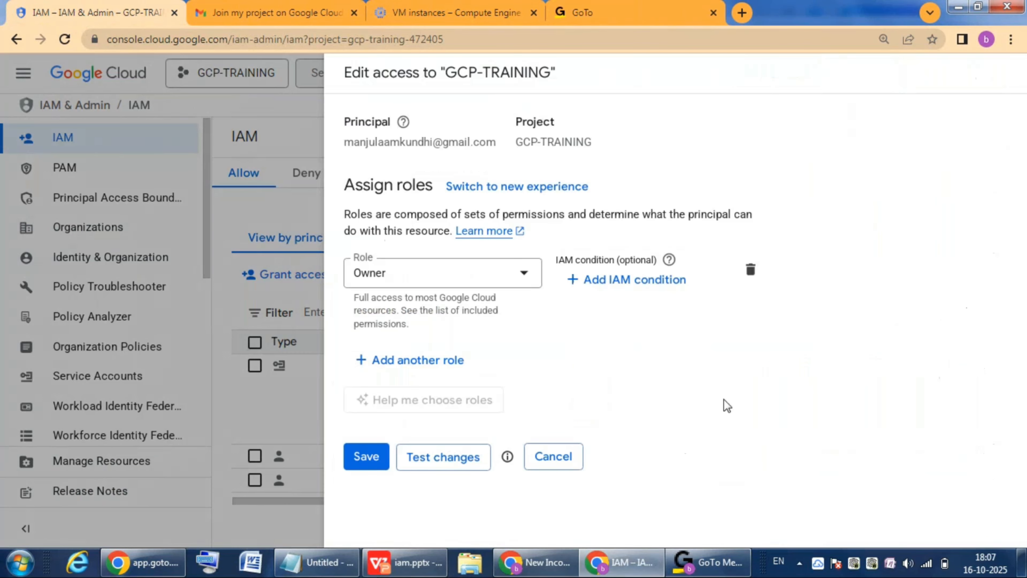
{"action": "left_click", "coordinate": [526, 277]}
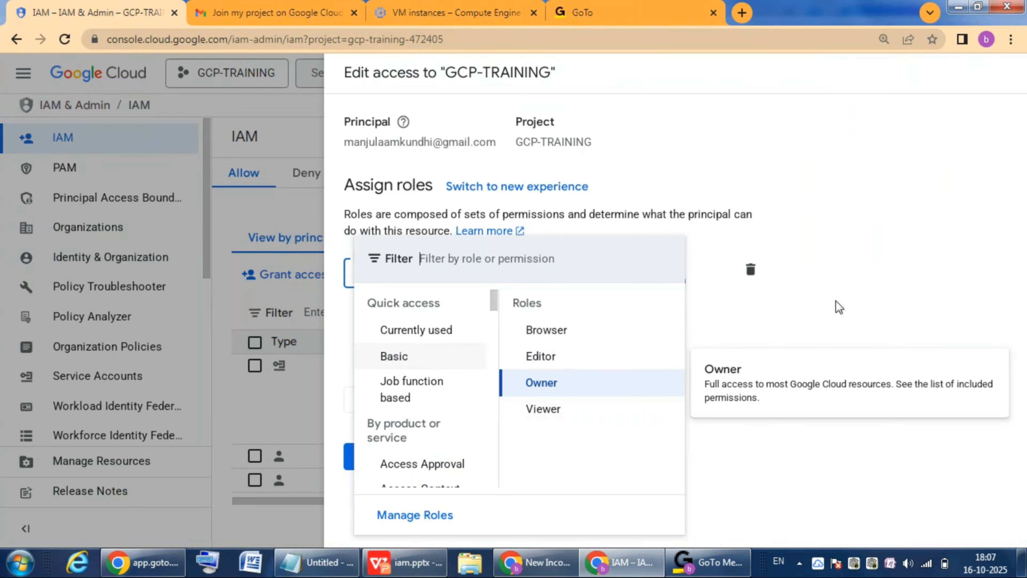
{"action": "left_click", "coordinate": [872, 298]}
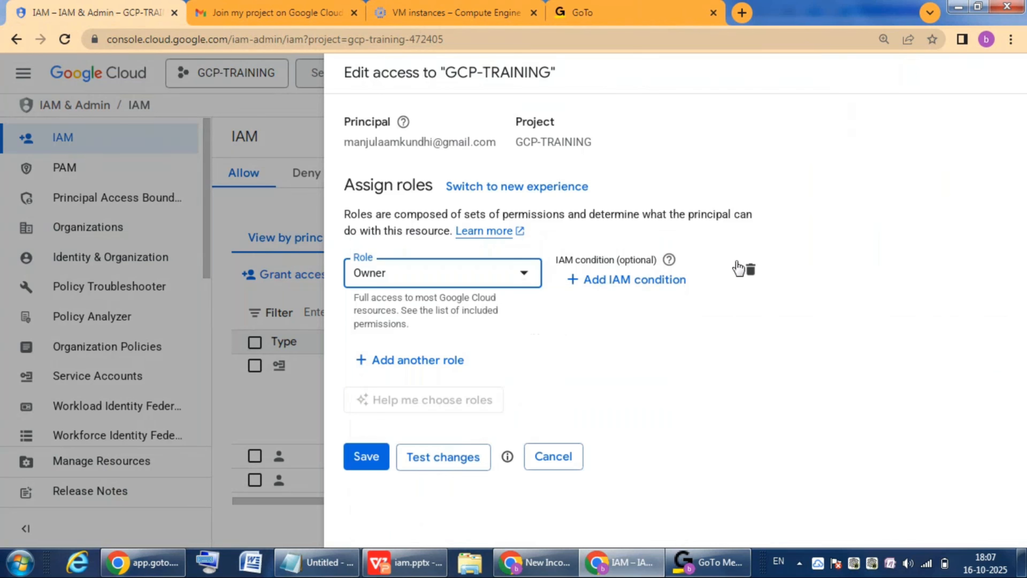
{"action": "left_click", "coordinate": [749, 269]}
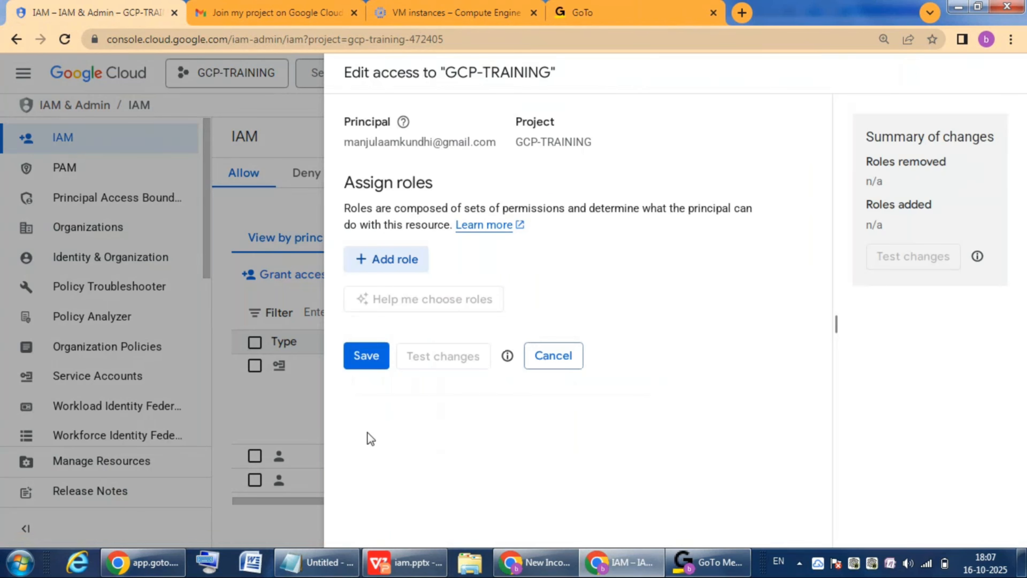
{"action": "left_click", "coordinate": [371, 357]}
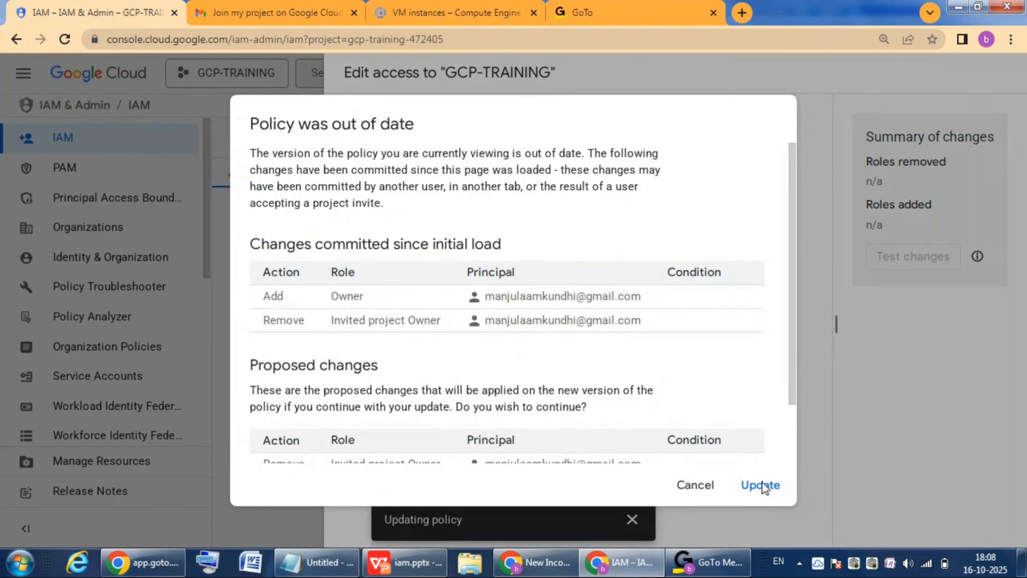
{"action": "left_click", "coordinate": [762, 485]}
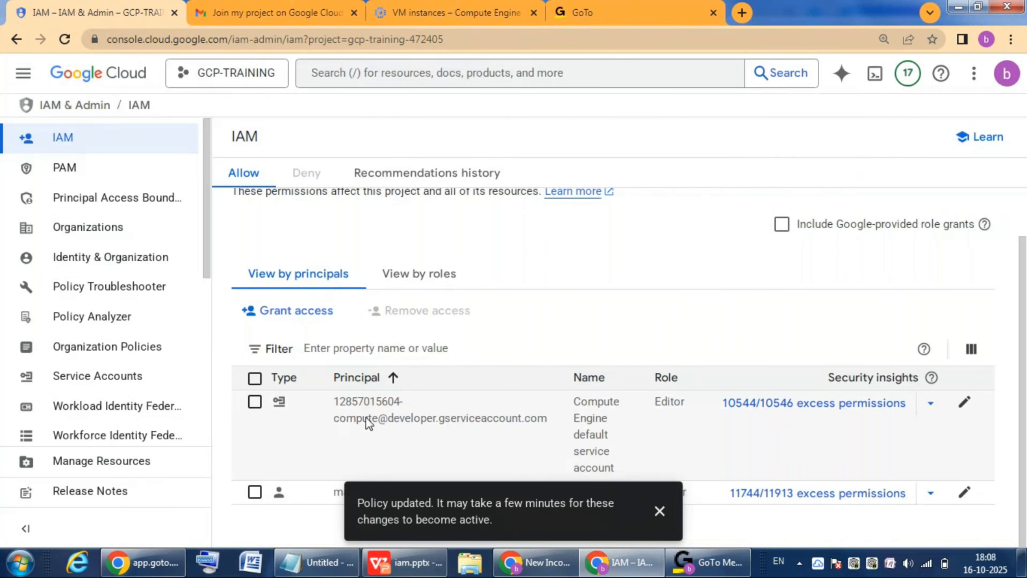
{"action": "left_click", "coordinate": [659, 513]}
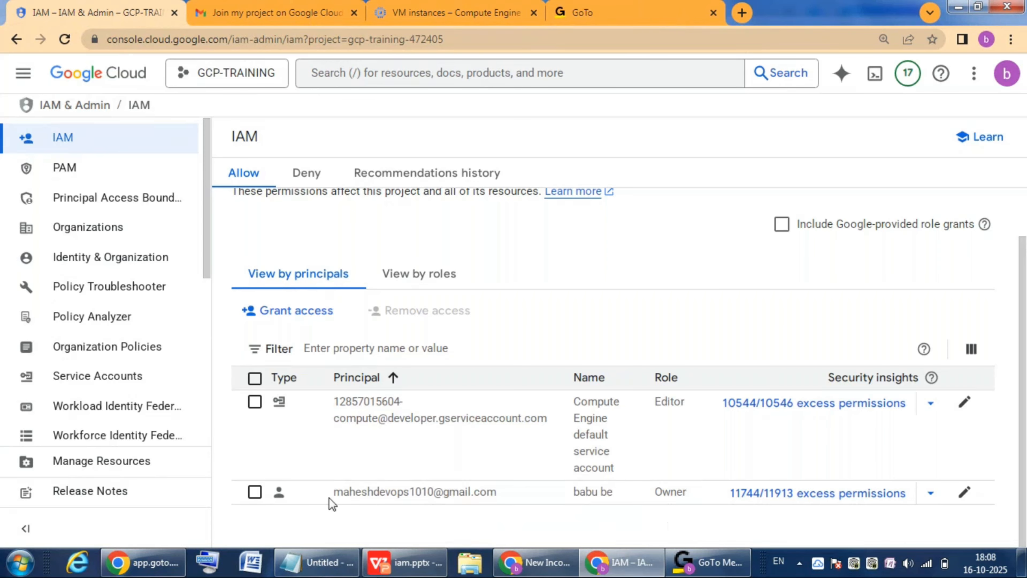
{"action": "left_click_drag", "start_coordinate": [323, 502], "coordinate": [509, 497]}
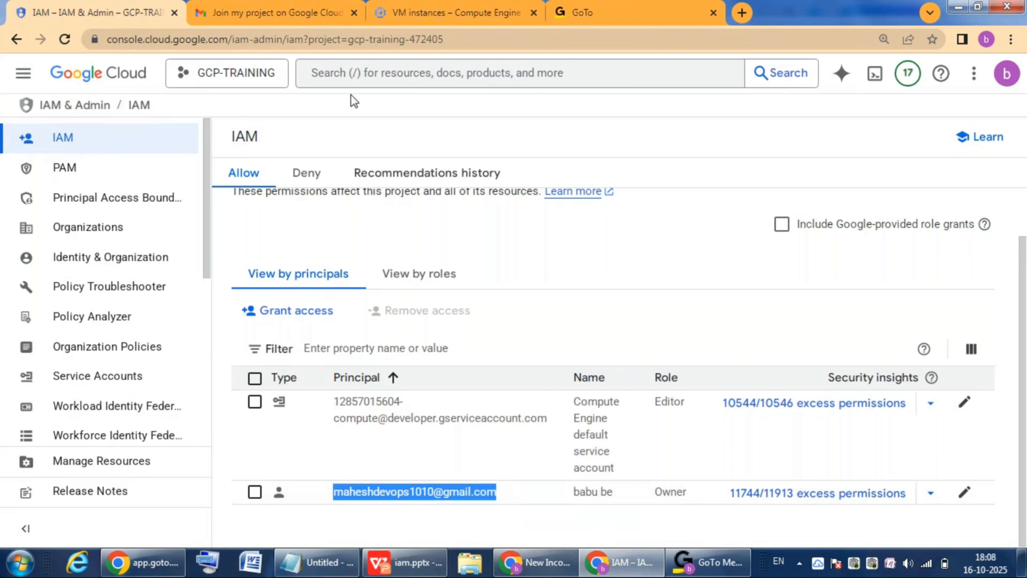
Step: Reload the second account's VM instances page to check its access to GCP-TRAINING, and return to the owner's IAM page
{"action": "left_click", "coordinate": [450, 6]}
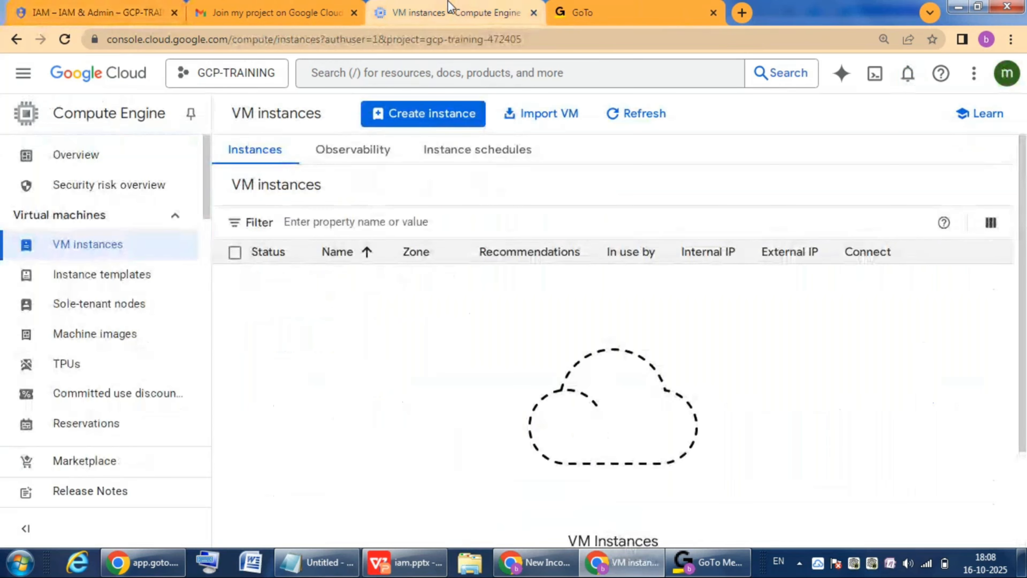
{"action": "left_click", "coordinate": [64, 39]}
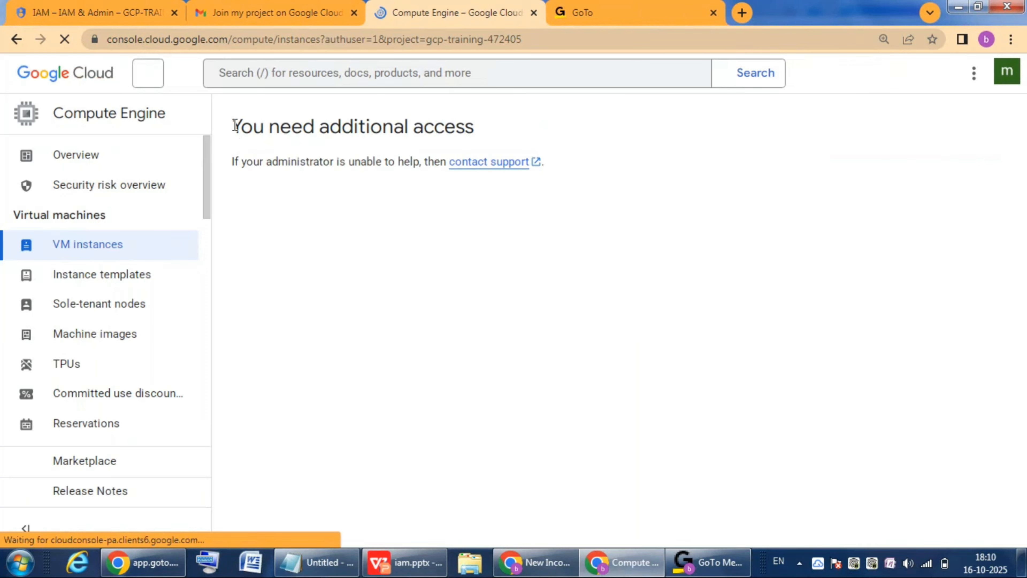
{"action": "left_click_drag", "start_coordinate": [233, 126], "coordinate": [253, 129]}
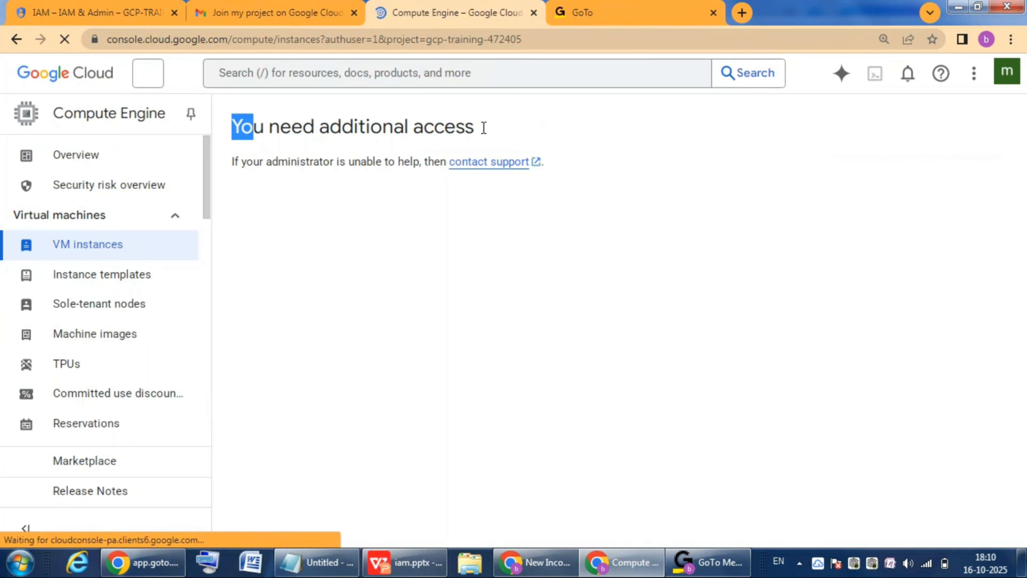
{"action": "left_click_drag", "start_coordinate": [483, 127], "coordinate": [483, 129]}
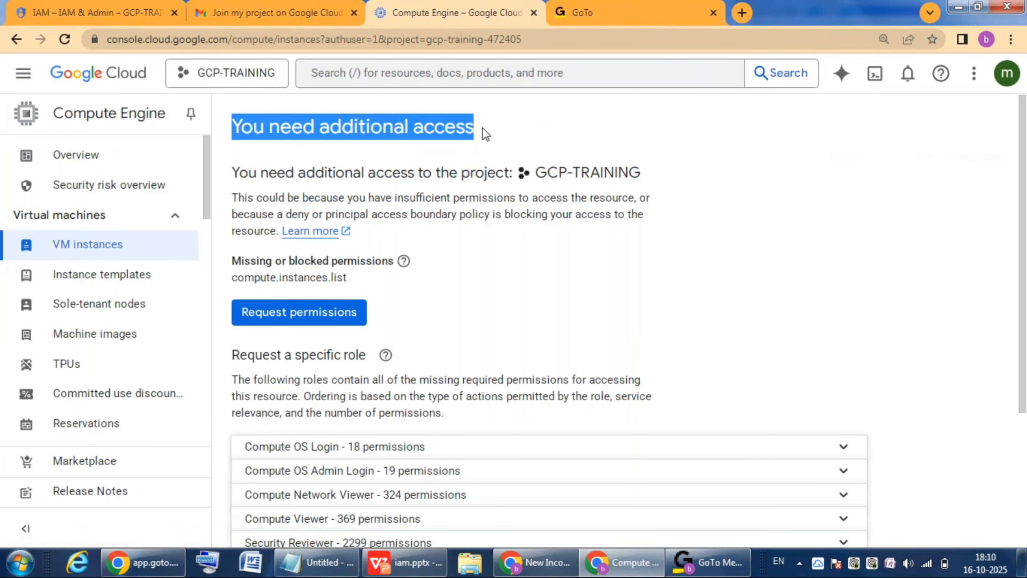
{"action": "double_click", "coordinate": [474, 173]}
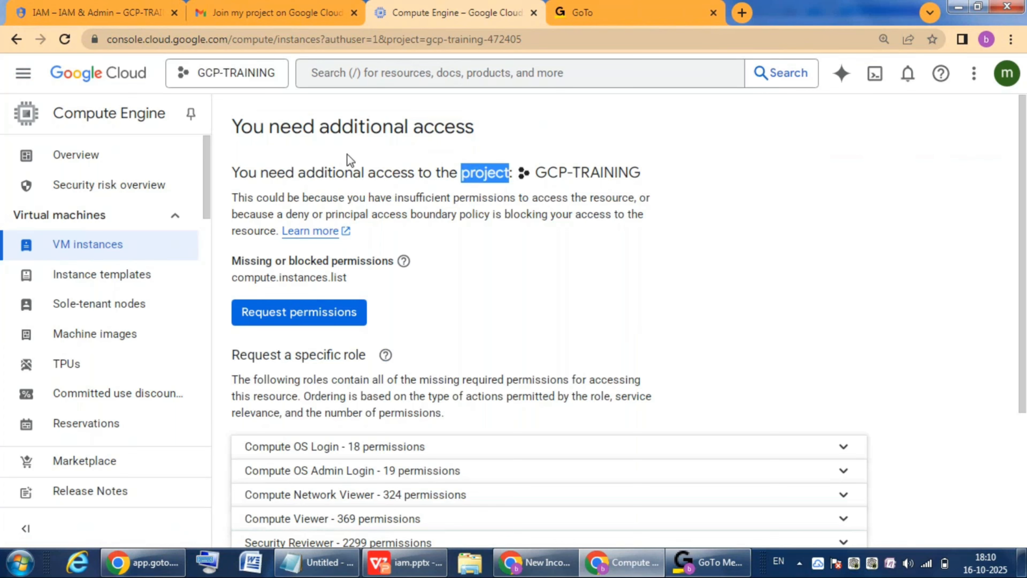
{"action": "left_click", "coordinate": [92, 5]}
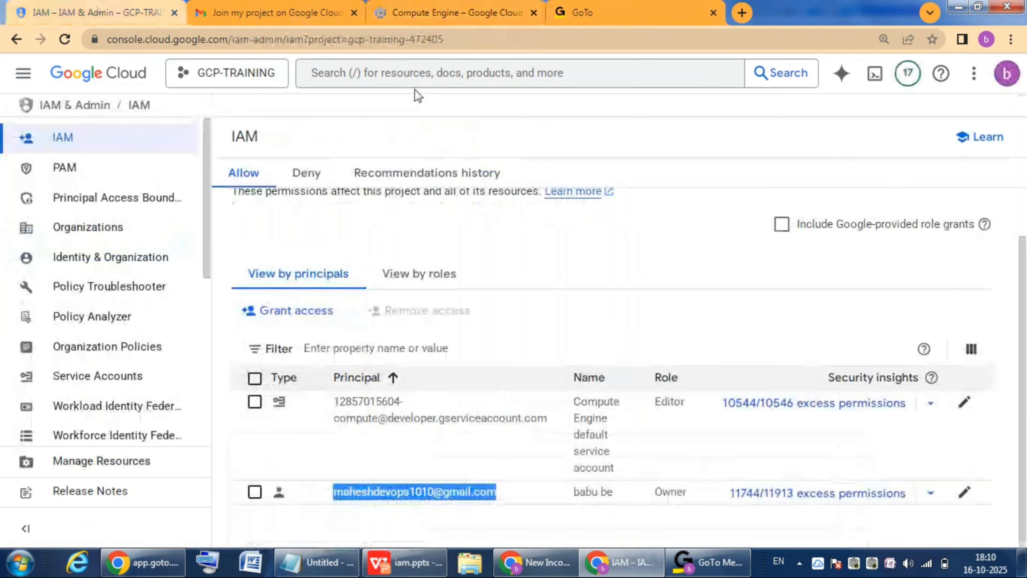
{"action": "left_click", "coordinate": [516, 468]}
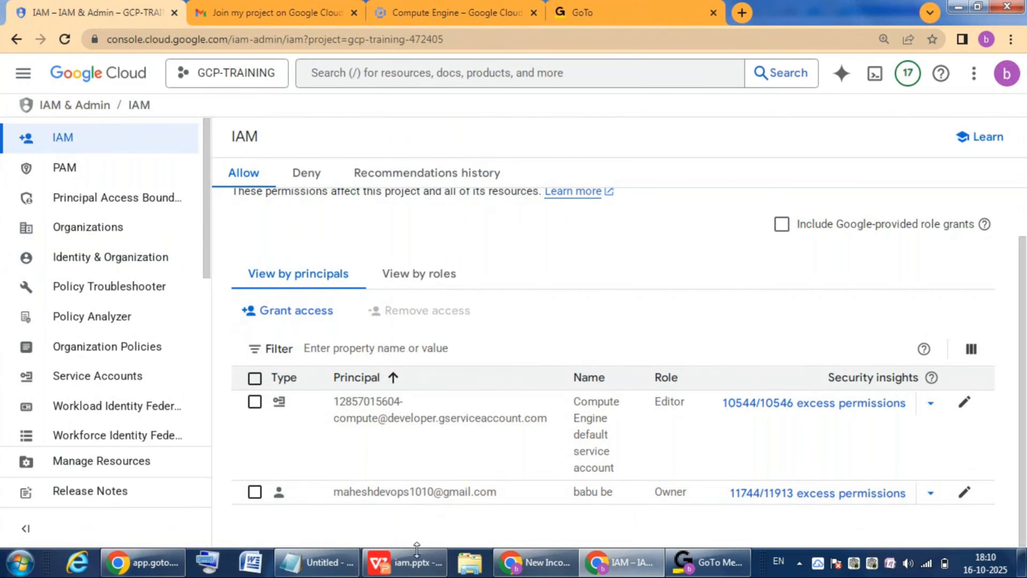
Step: Switch to iam.pptx in WPS Office, present the Cloud IAM Roles slide with a red laser pen, and advance to the Predefined Roles slide
{"action": "left_click", "coordinate": [416, 562]}
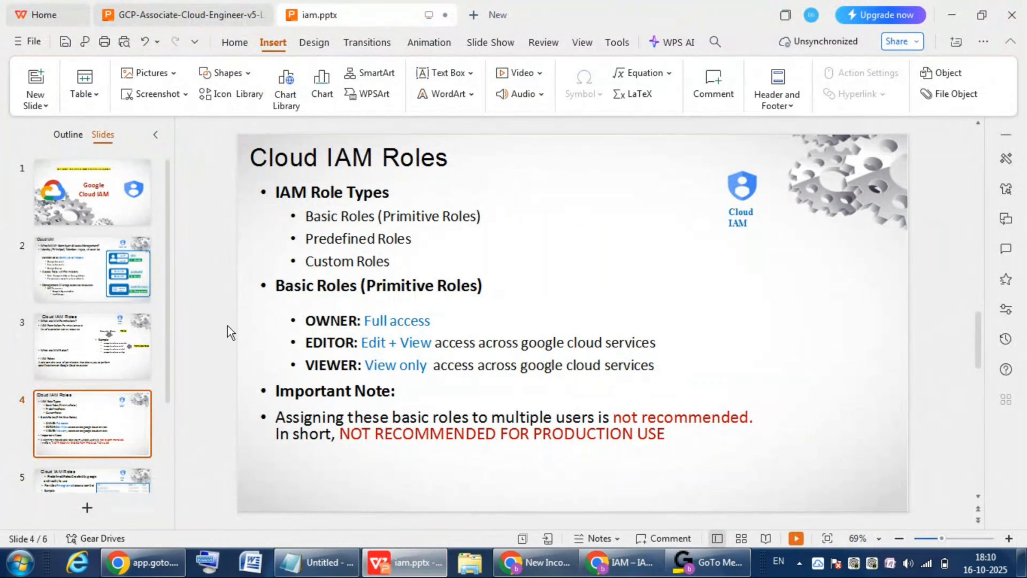
{"action": "left_click", "coordinate": [797, 537]}
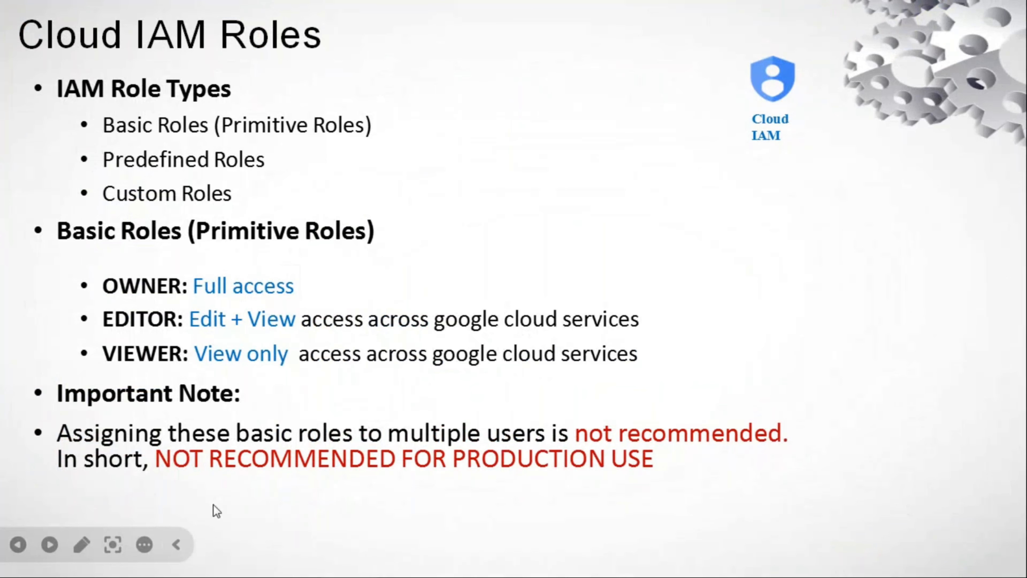
{"action": "left_click", "coordinate": [114, 544]}
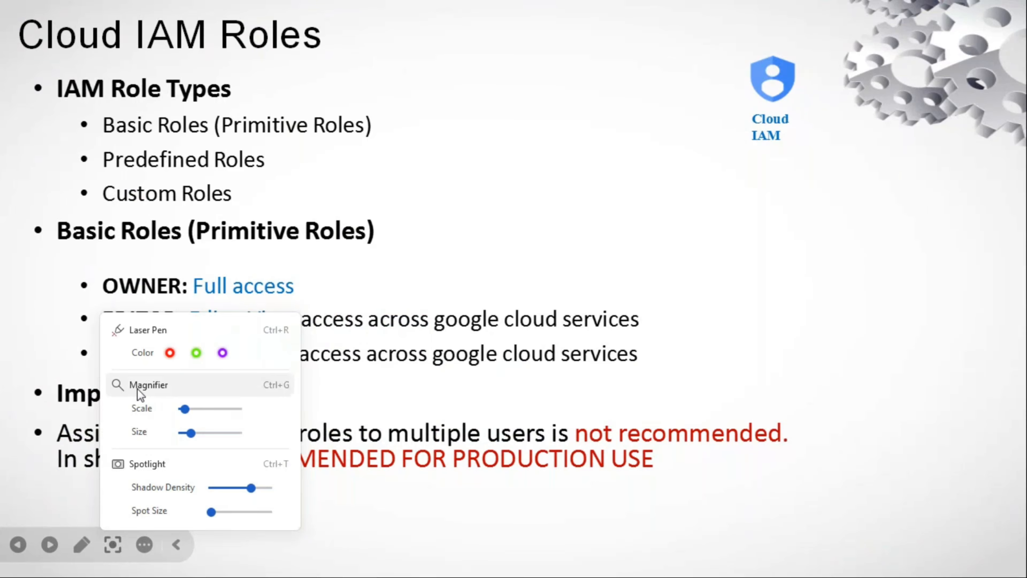
{"action": "left_click", "coordinate": [169, 353]}
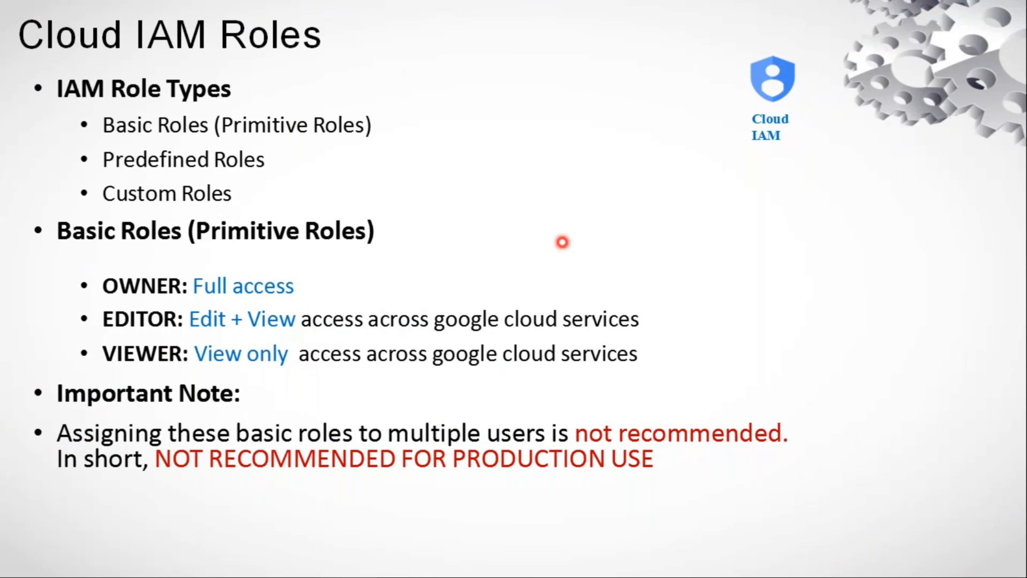
{"action": "key", "text": "Right"}
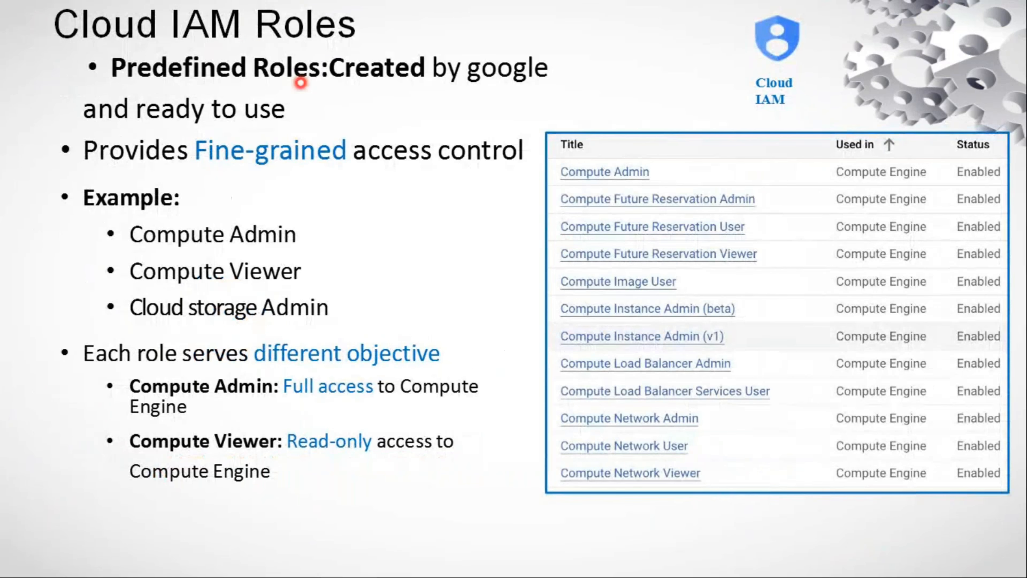
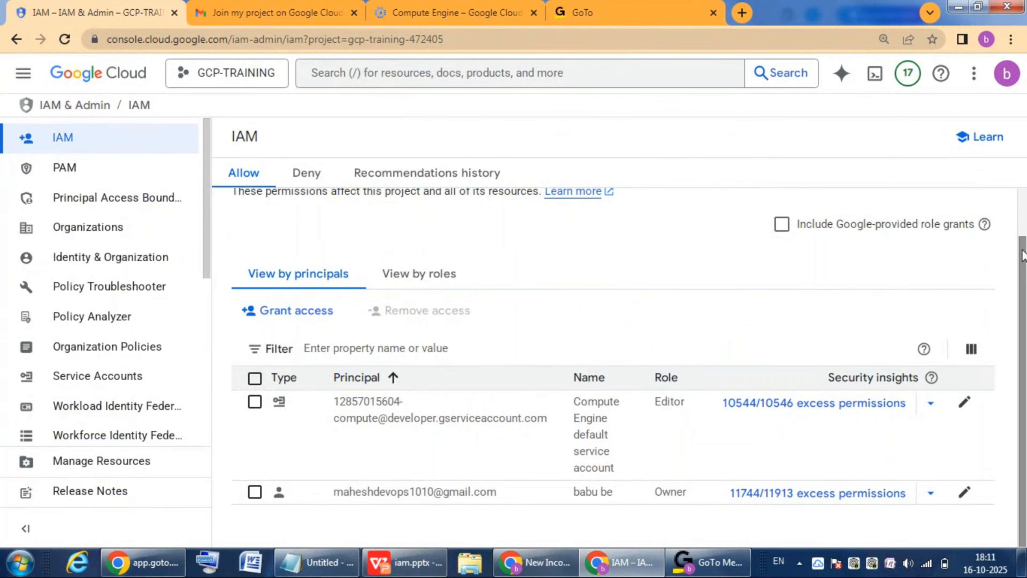
Step: Start granting access to GCP-TRAINING, add the second account's e-mail as a new principal, and switch role assignment to the new experience
{"action": "left_click", "coordinate": [302, 314]}
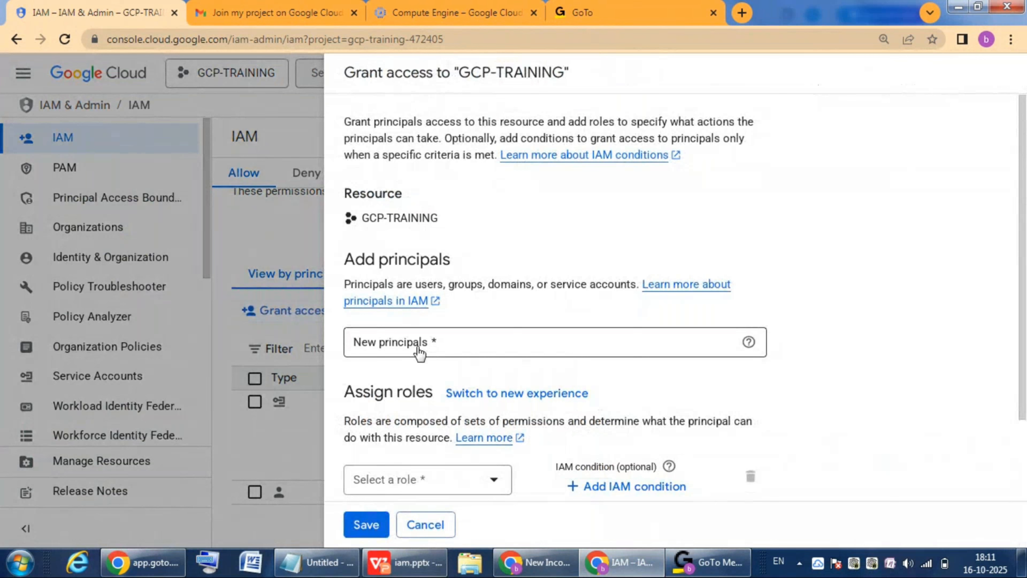
{"action": "left_click", "coordinate": [419, 348]}
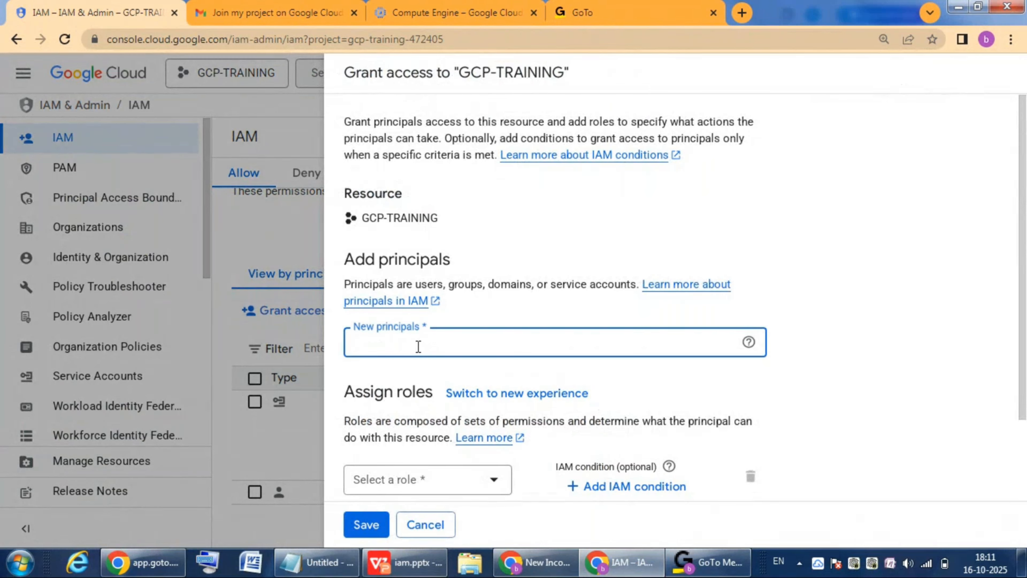
{"action": "key", "text": "ctrl+v"}
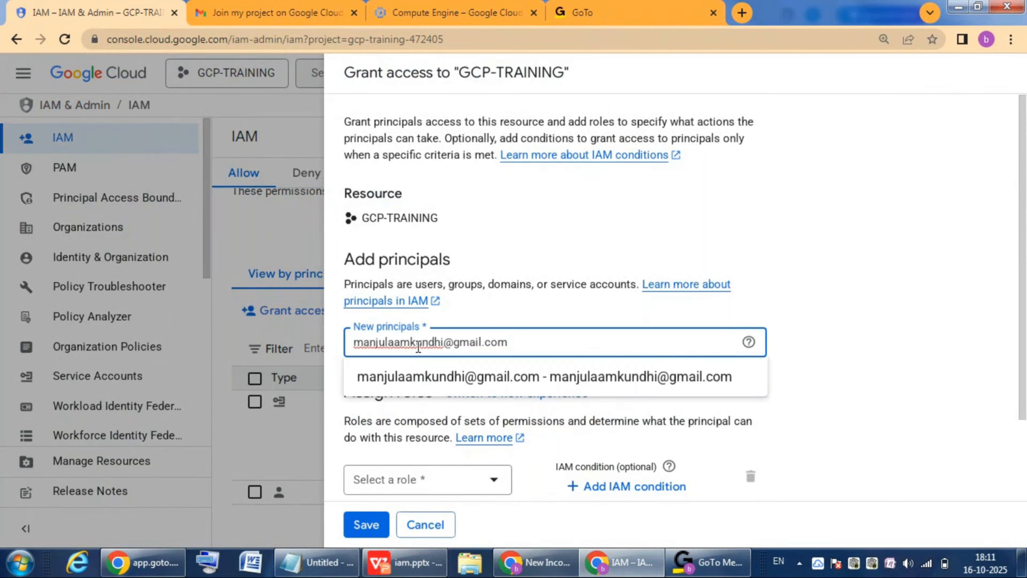
{"action": "left_click", "coordinate": [497, 376]}
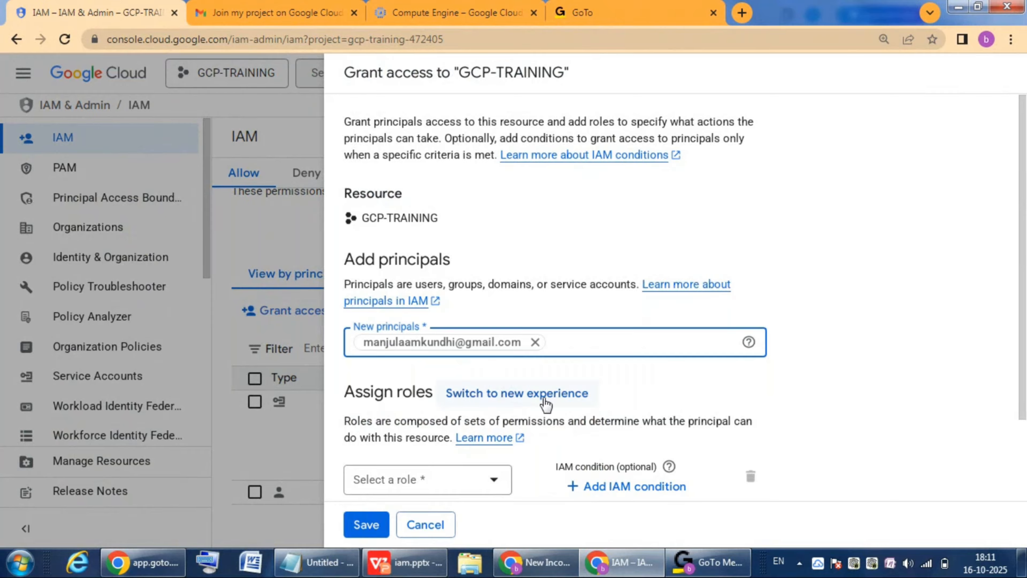
{"action": "left_click", "coordinate": [543, 411]}
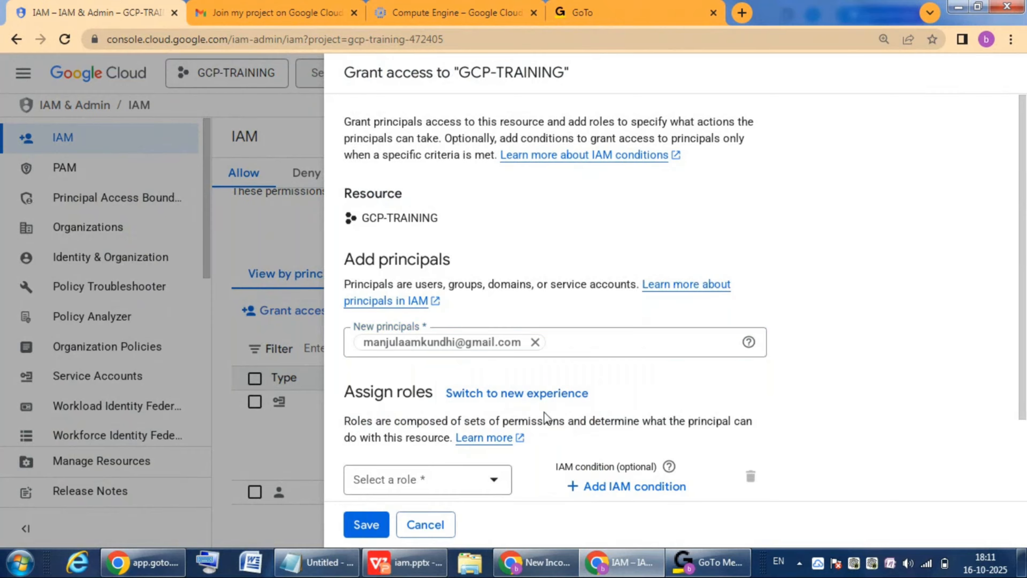
{"action": "left_click", "coordinate": [526, 400]}
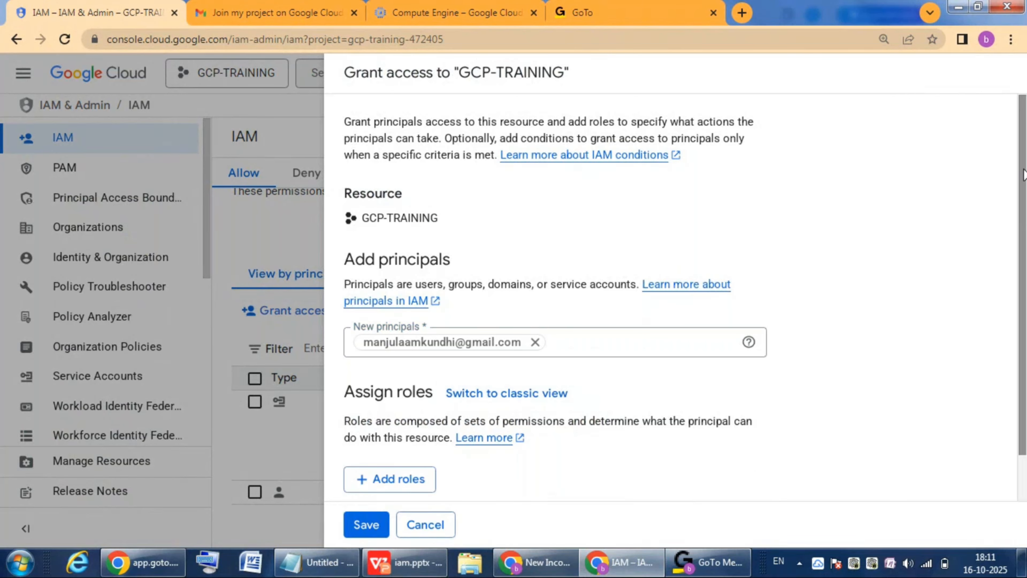
Step: Search the predefined roles for "compute admin" and assign the Compute Admin role to the new principal
{"action": "scroll", "coordinate": [545, 429], "scroll_direction": "down", "scroll_amount": 2}
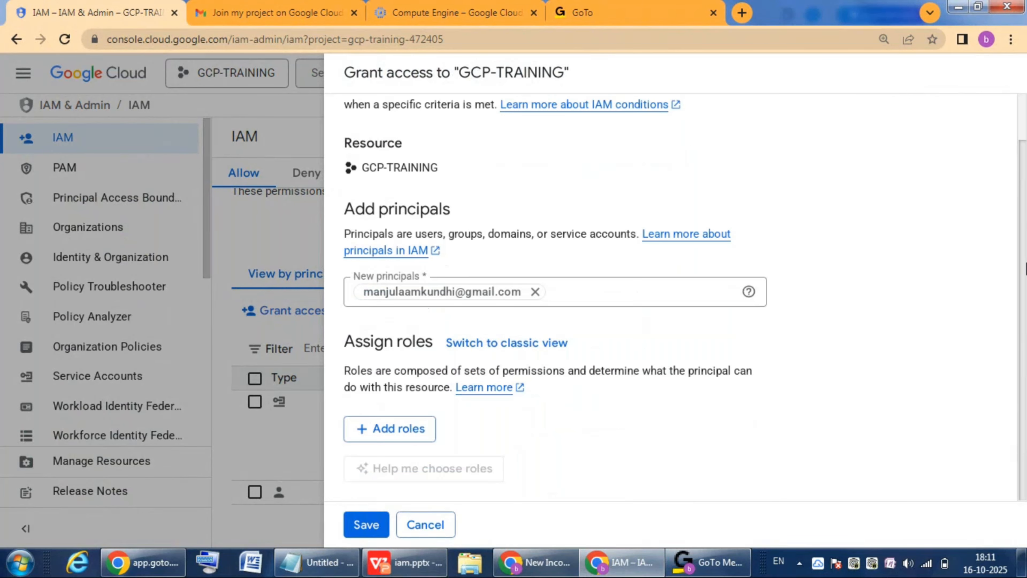
{"action": "left_click", "coordinate": [408, 430]}
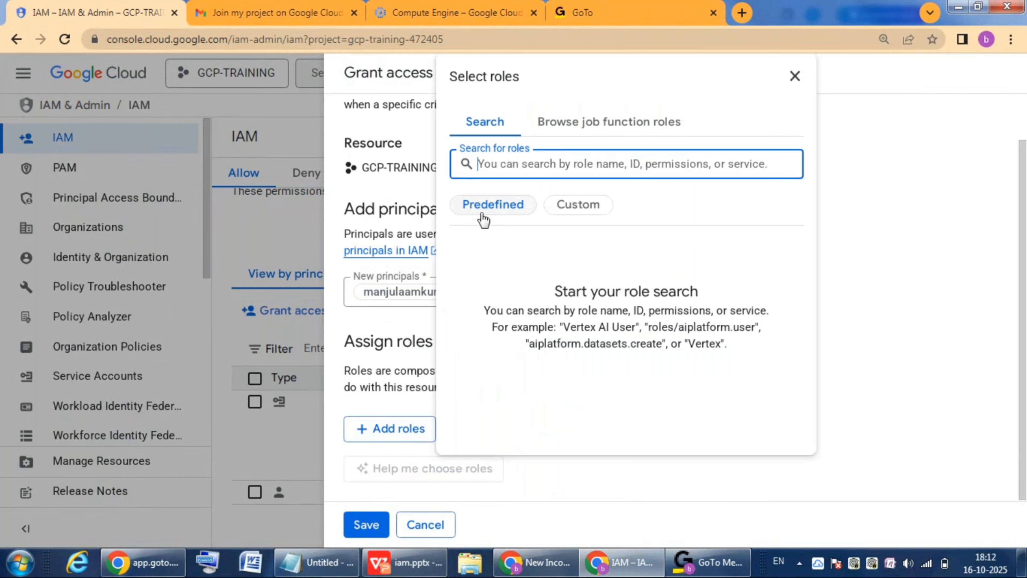
{"action": "left_click", "coordinate": [495, 209]}
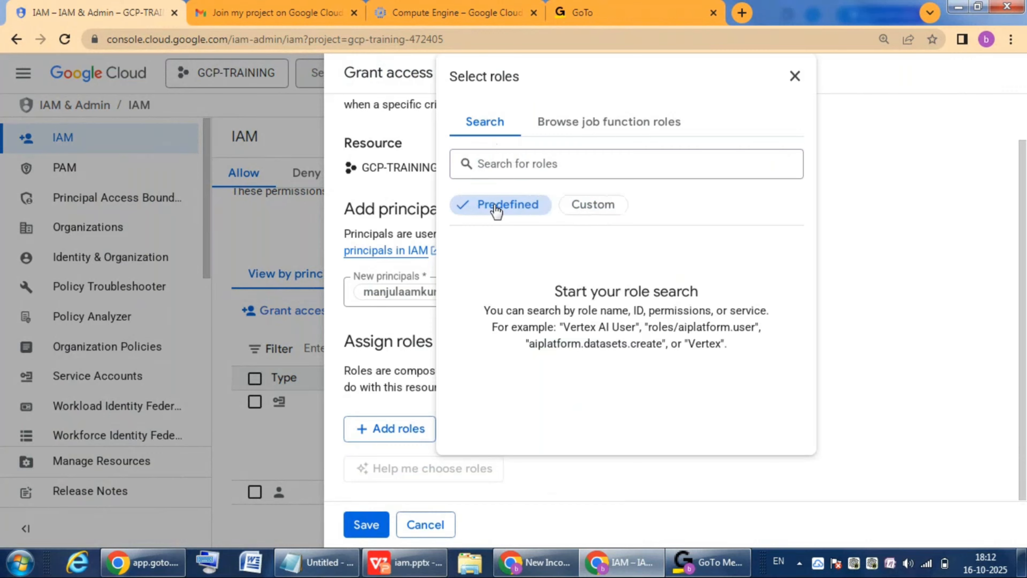
{"action": "left_click", "coordinate": [524, 167]}
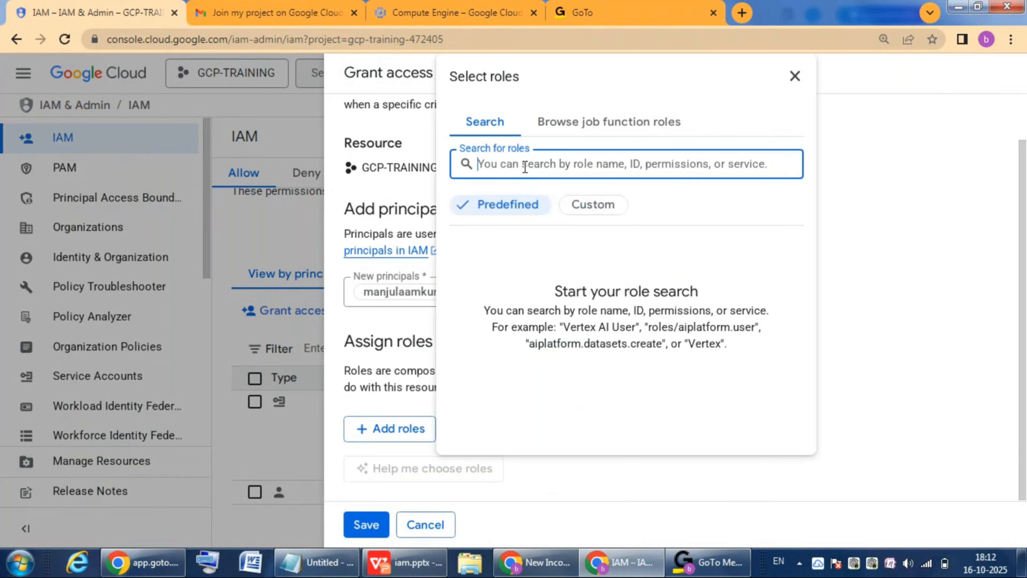
{"action": "type", "text": "compute"}
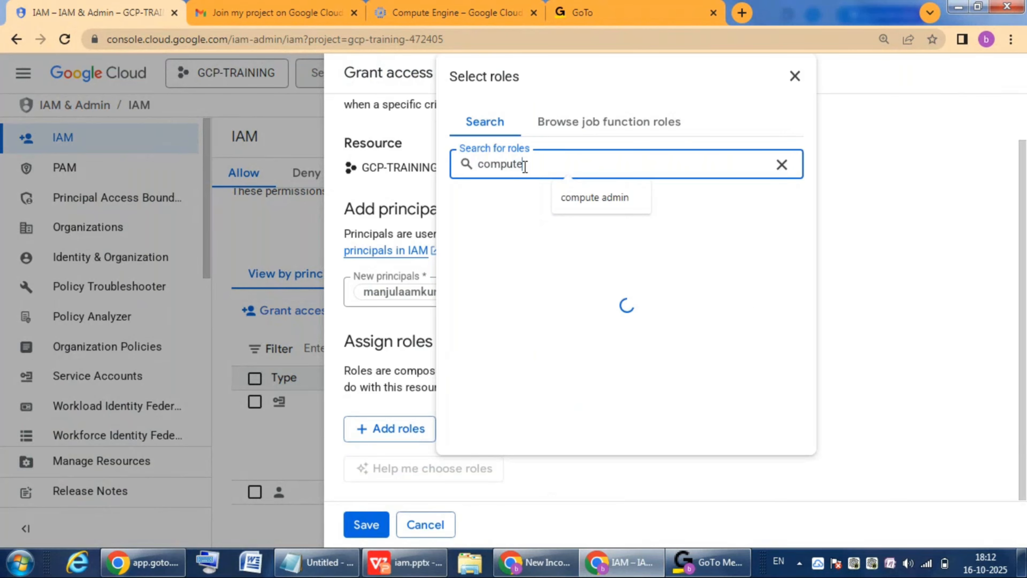
{"action": "left_click", "coordinate": [601, 197]}
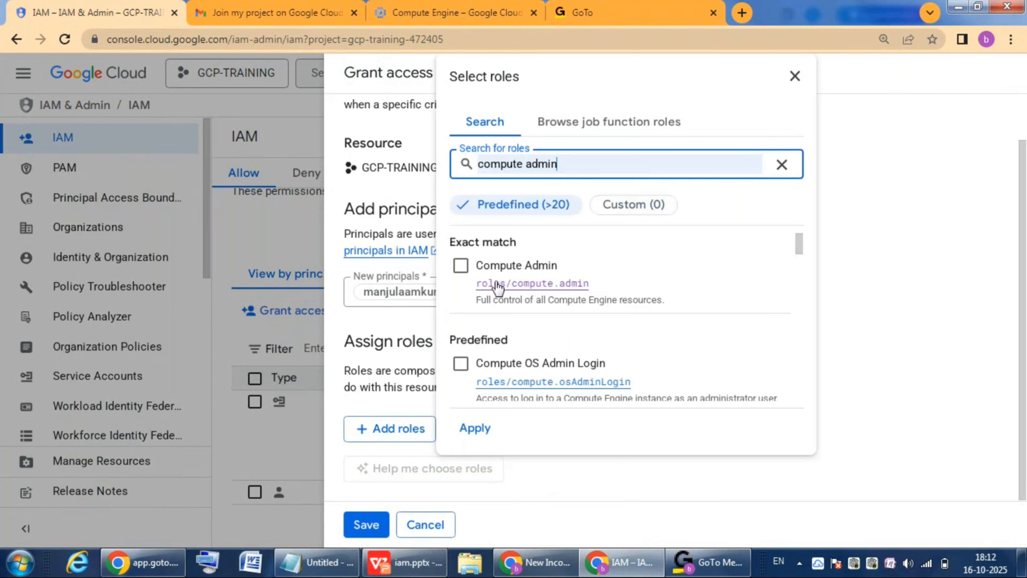
{"action": "left_click", "coordinate": [462, 266]}
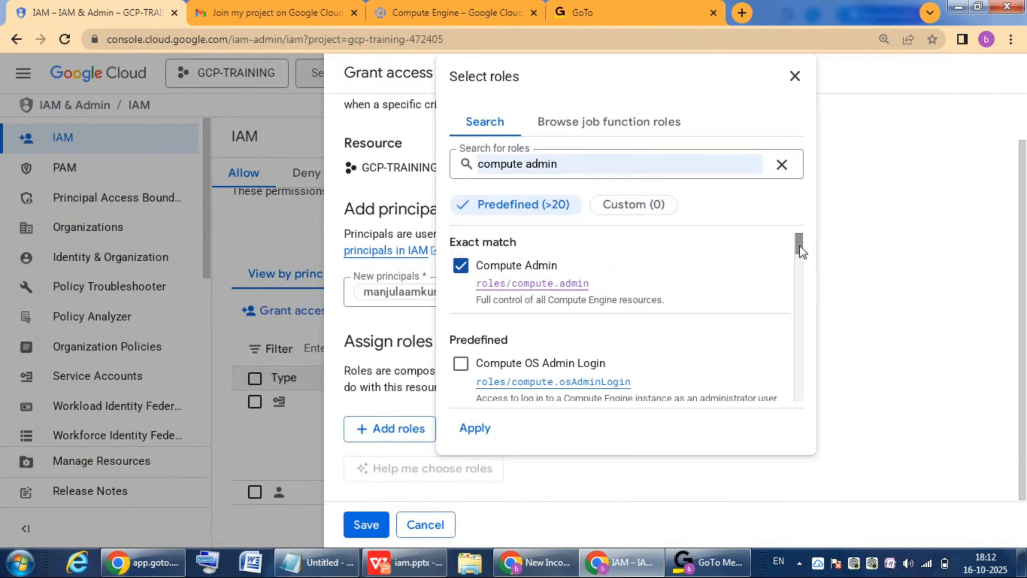
{"action": "left_click_drag", "start_coordinate": [799, 245], "coordinate": [799, 248]}
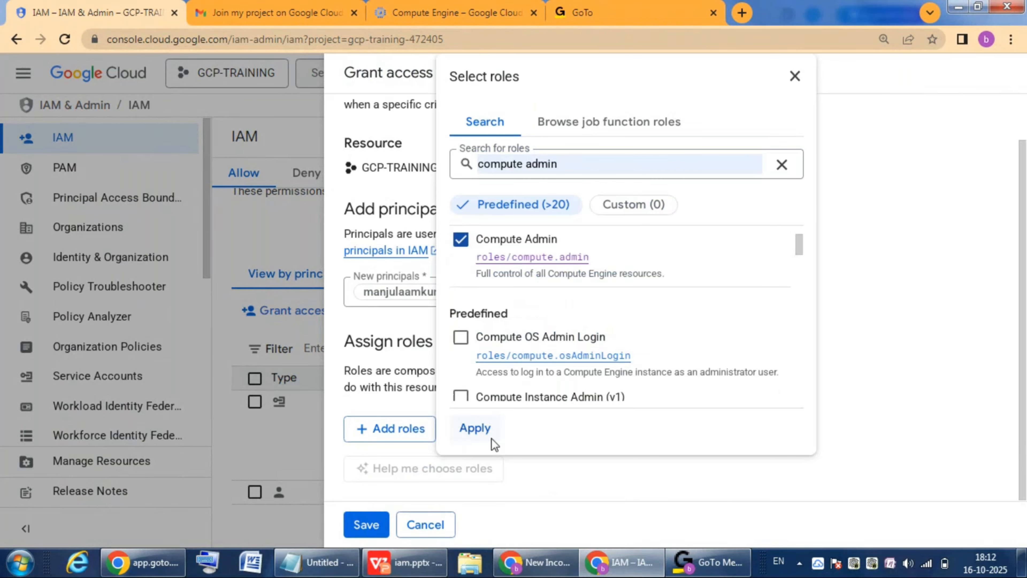
{"action": "left_click", "coordinate": [485, 431]}
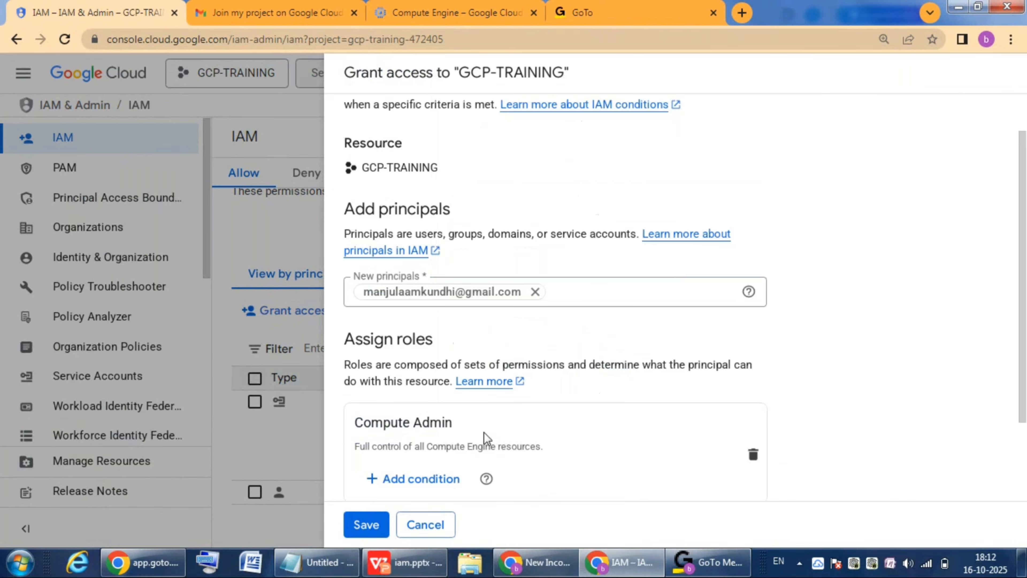
Step: Save the access grant, dismiss the notification, and check the second account's entry and role in the principals list
{"action": "left_click_drag", "start_coordinate": [1025, 219], "coordinate": [1024, 283]}
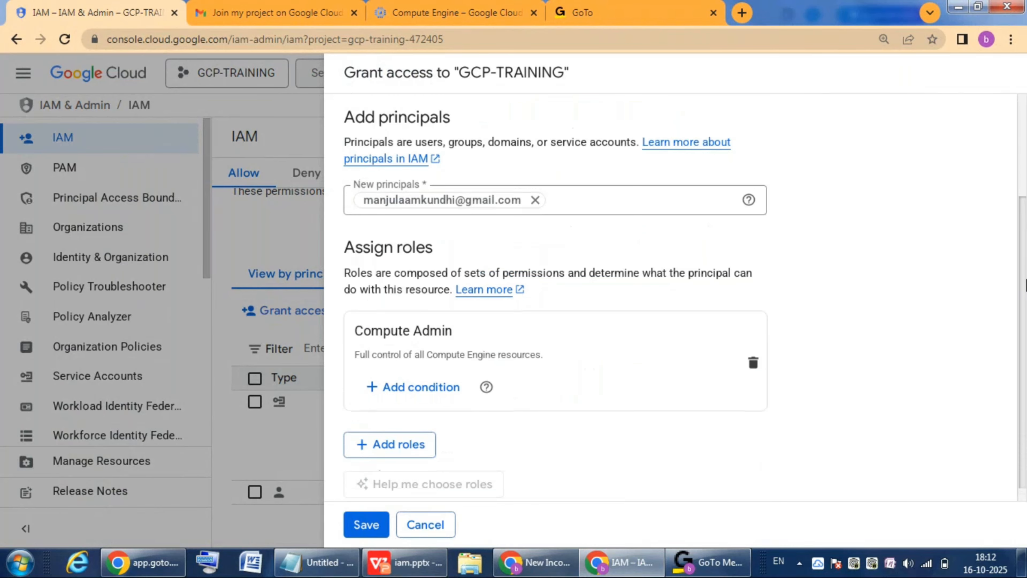
{"action": "left_click", "coordinate": [367, 523]}
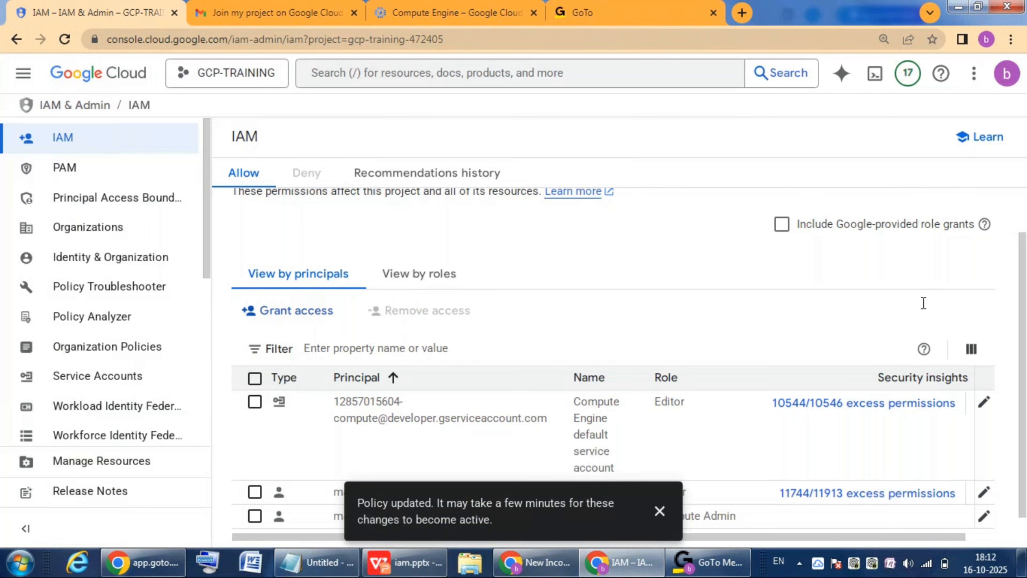
{"action": "left_click", "coordinate": [660, 513]}
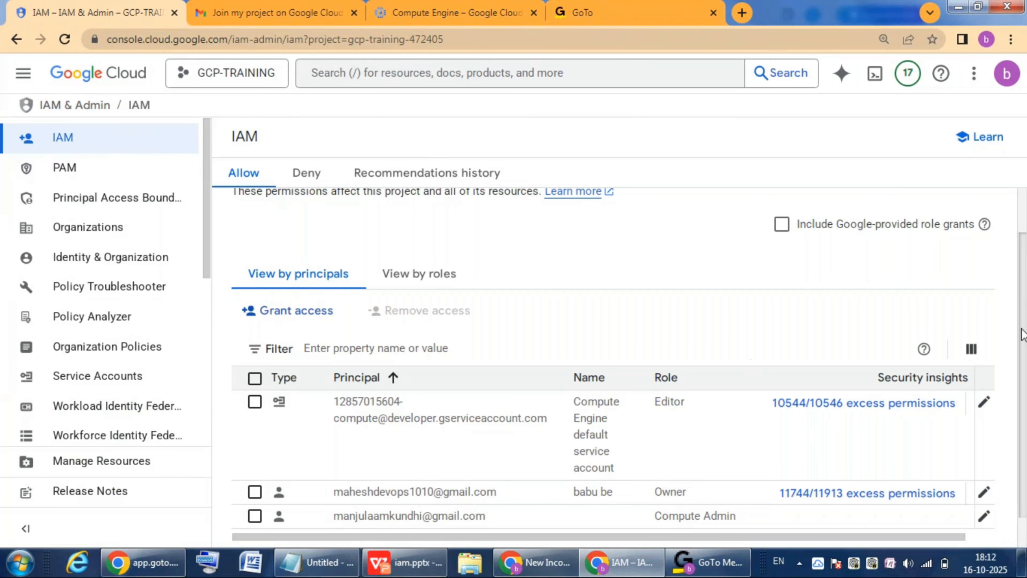
{"action": "scroll", "coordinate": [1023, 334], "scroll_direction": "down", "scroll_amount": 1}
{"action": "left_click_drag", "start_coordinate": [329, 481], "coordinate": [502, 490]}
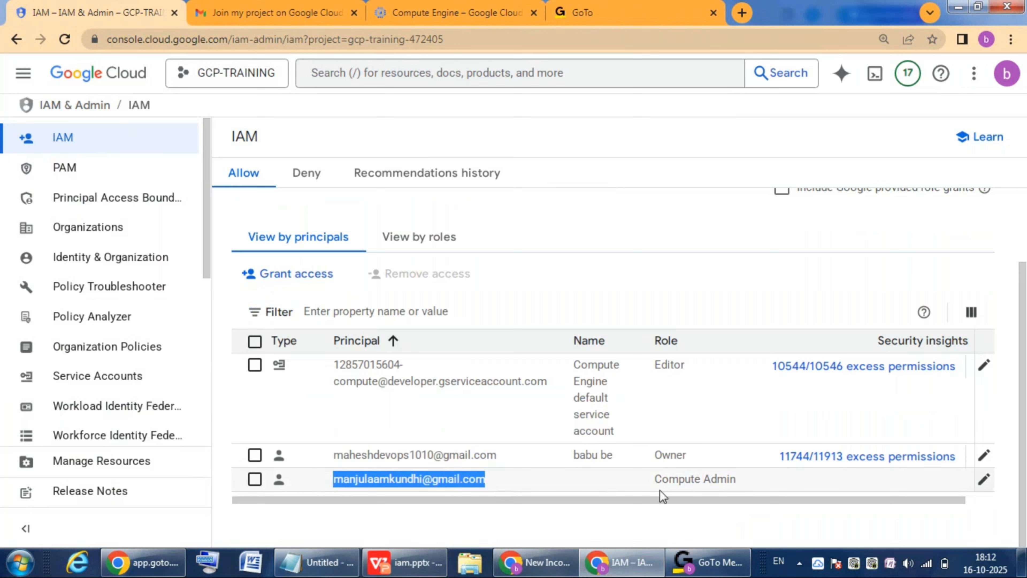
{"action": "left_click_drag", "start_coordinate": [653, 481], "coordinate": [709, 481]}
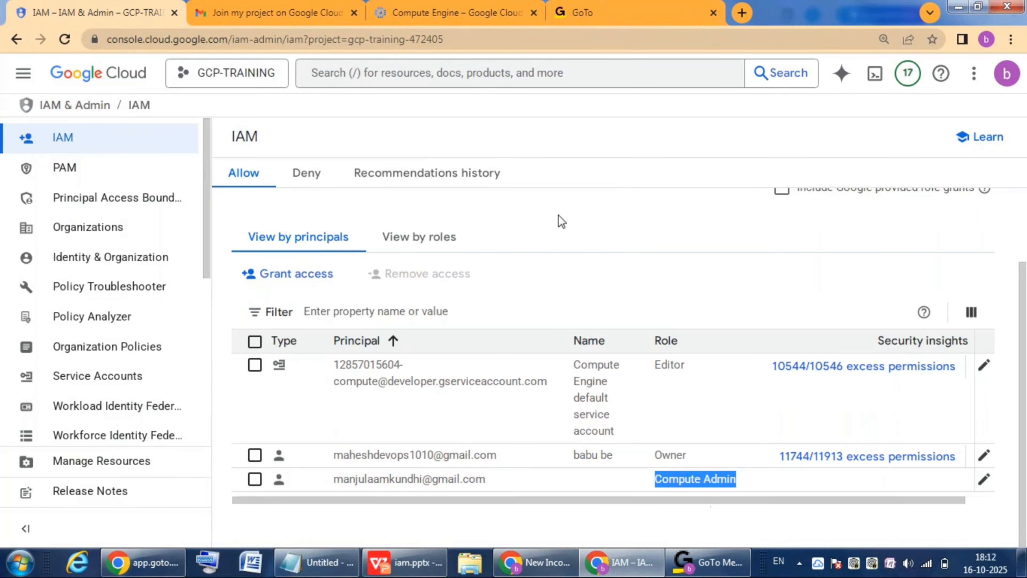
Step: Switch to the second account's Compute Engine page and reload it to check access to VM instances
{"action": "left_click", "coordinate": [441, 15]}
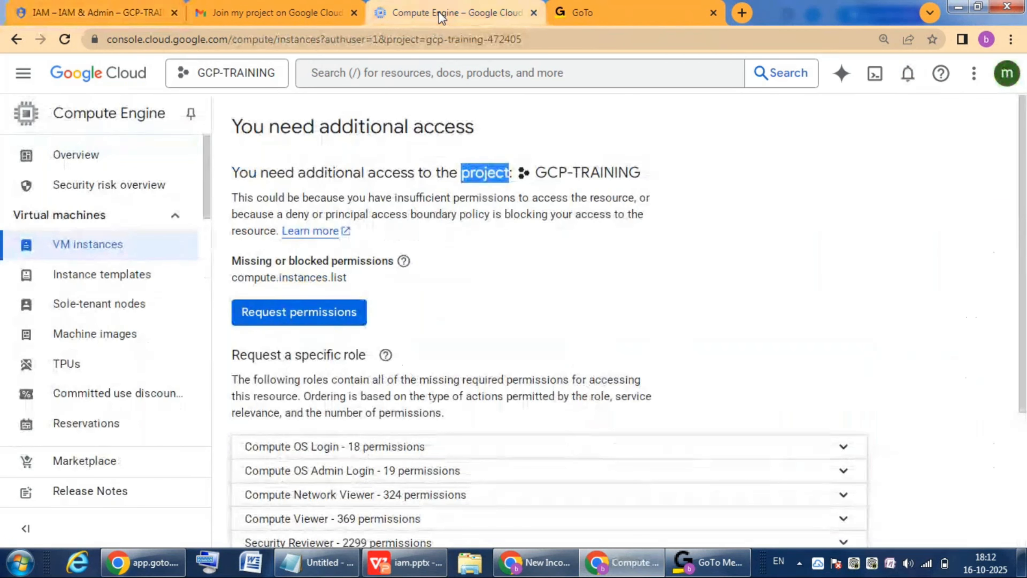
{"action": "left_click", "coordinate": [490, 294]}
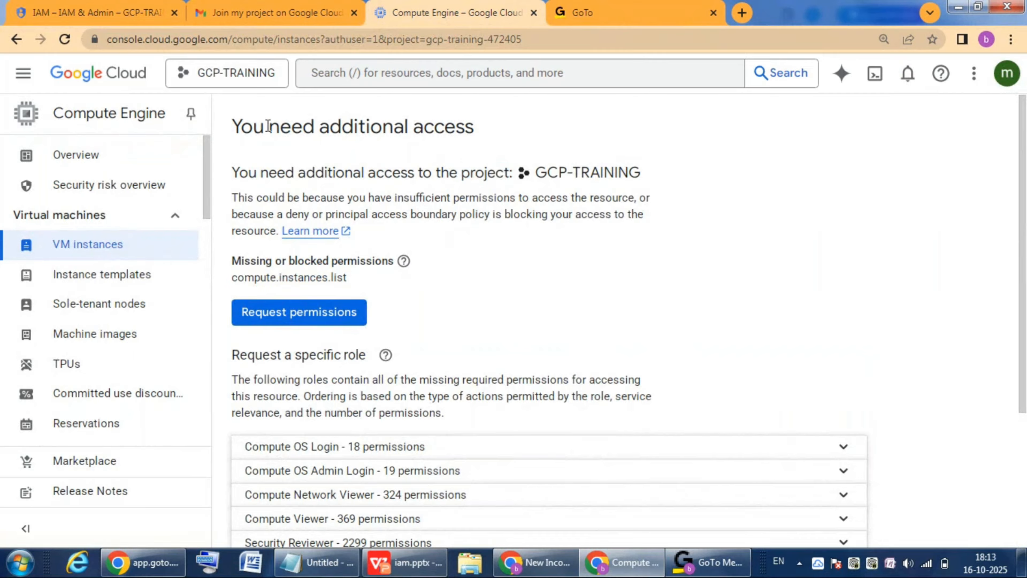
{"action": "left_click", "coordinate": [65, 39]}
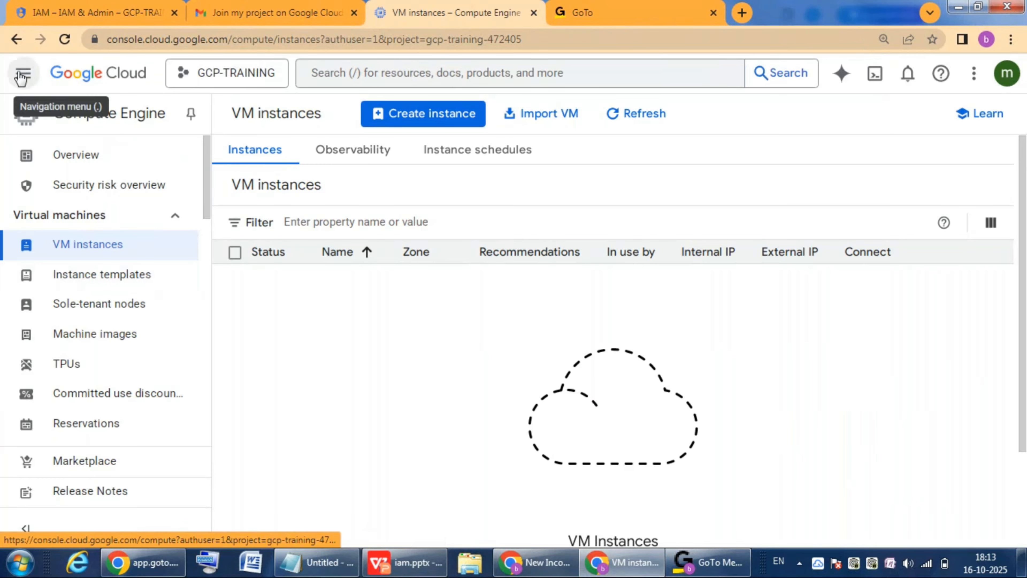
Step: Open Cloud Storage's Buckets page as the second account to test its access outside Compute Engine
{"action": "left_click", "coordinate": [23, 75]}
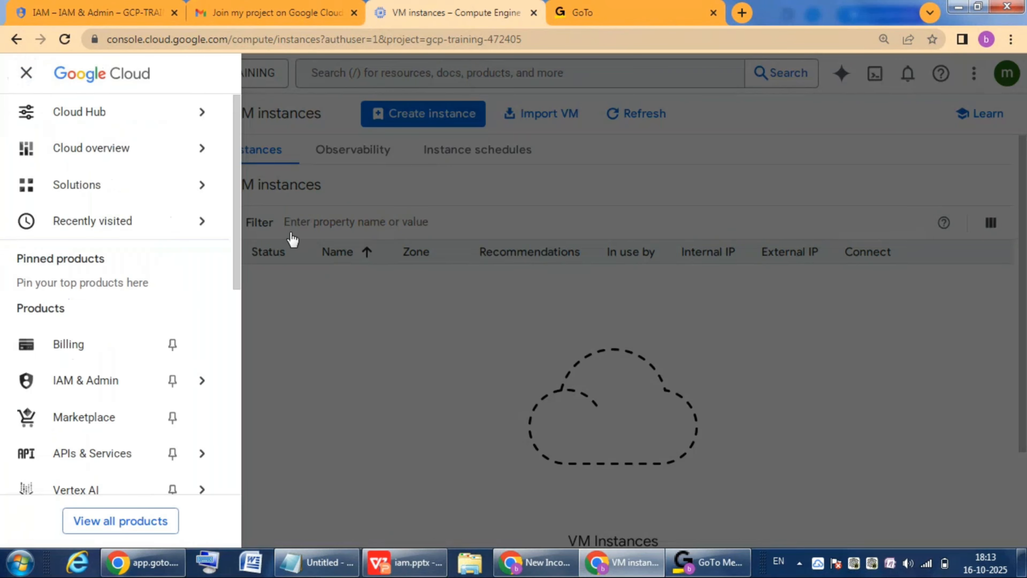
{"action": "mouse_move", "coordinate": [228, 220]}
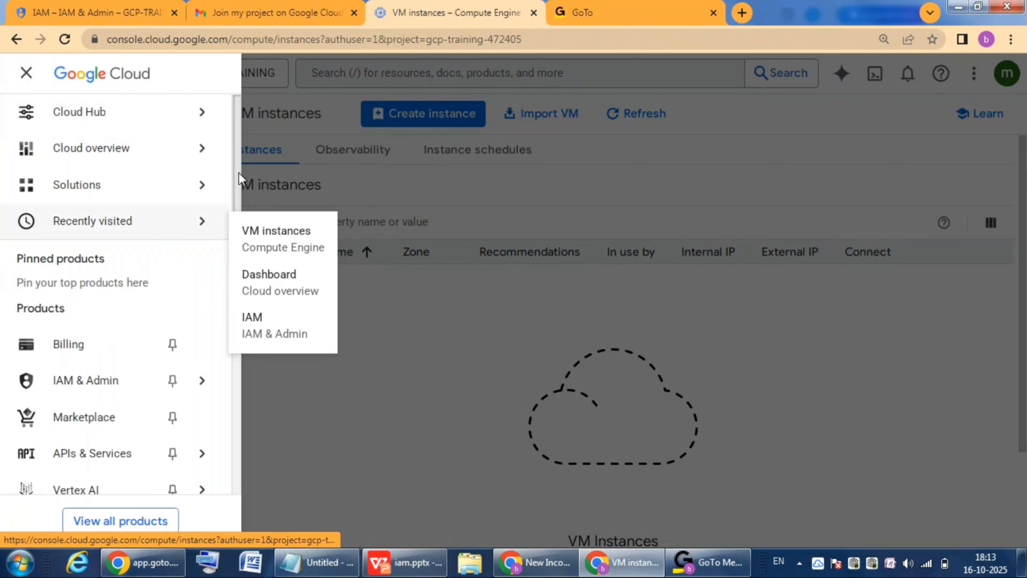
{"action": "left_click_drag", "start_coordinate": [235, 221], "coordinate": [235, 289]}
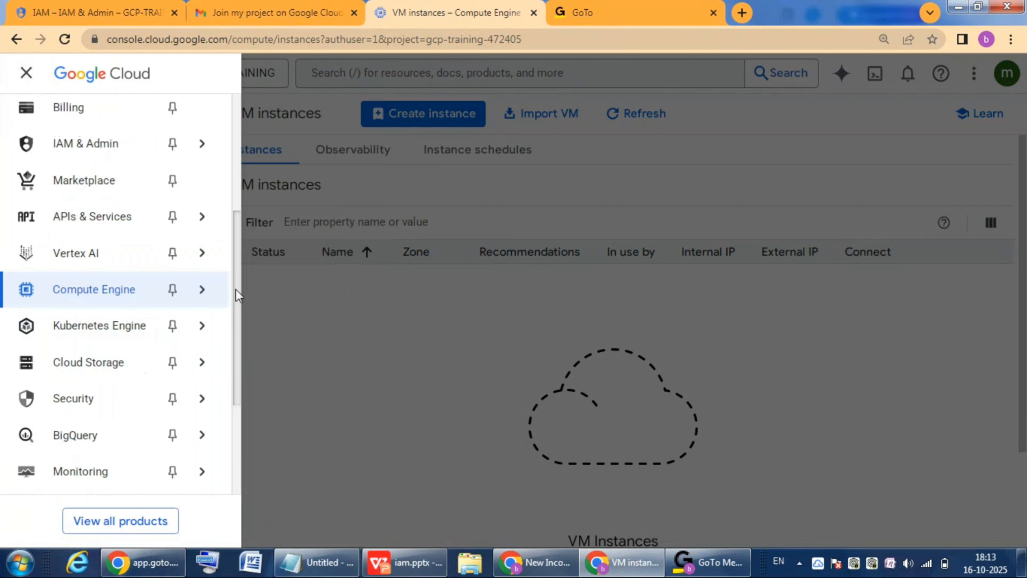
{"action": "mouse_move", "coordinate": [103, 362]}
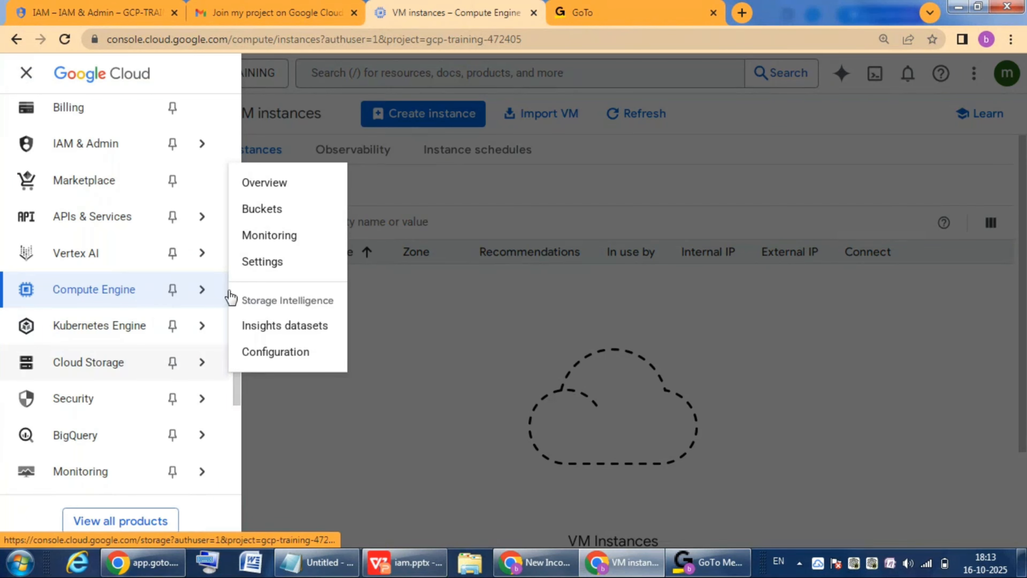
{"action": "left_click", "coordinate": [263, 212]}
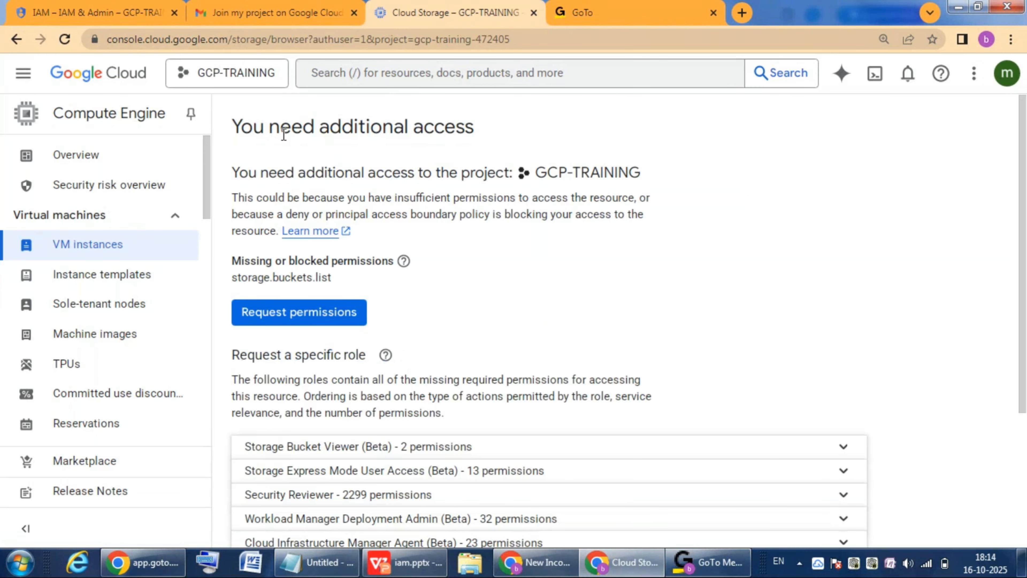
Step: Examine the missing bucket permission and expand the Storage Bucket Viewer (Beta) role's details among the roles available to request
{"action": "left_click_drag", "start_coordinate": [281, 129], "coordinate": [477, 134]}
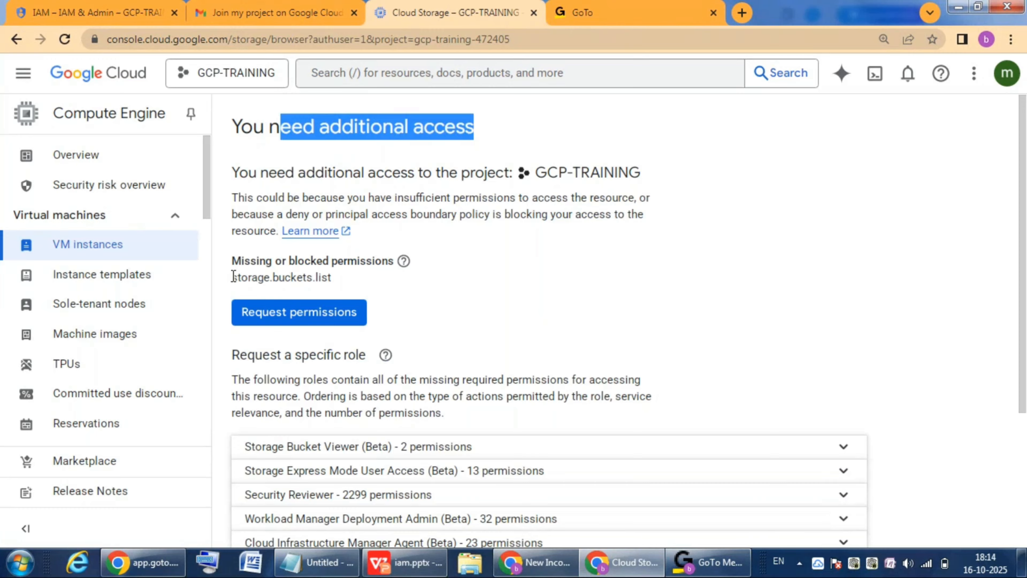
{"action": "left_click_drag", "start_coordinate": [233, 277], "coordinate": [346, 281]}
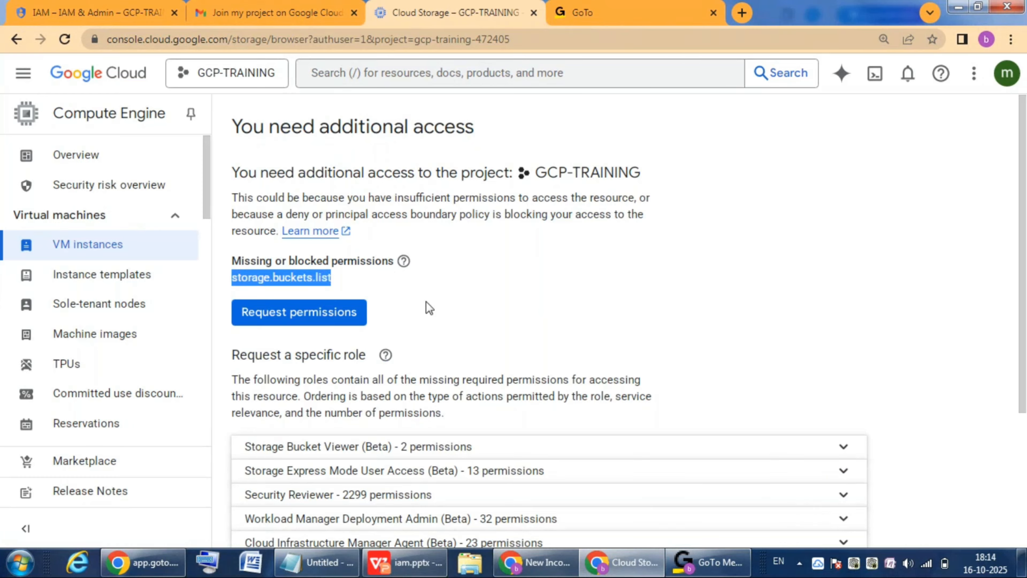
{"action": "left_click_drag", "start_coordinate": [1022, 165], "coordinate": [1023, 260]}
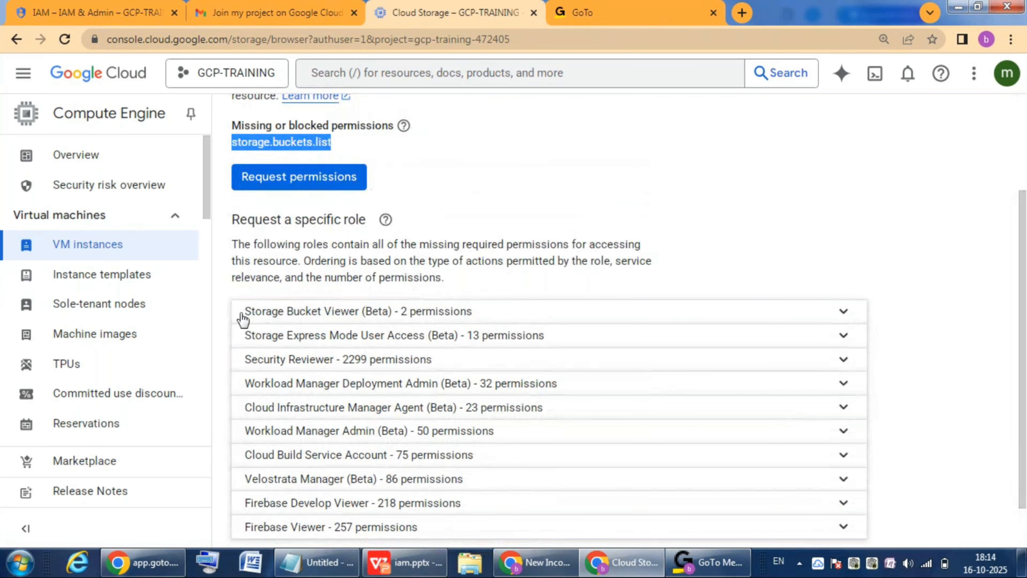
{"action": "left_click_drag", "start_coordinate": [240, 312], "coordinate": [553, 316]}
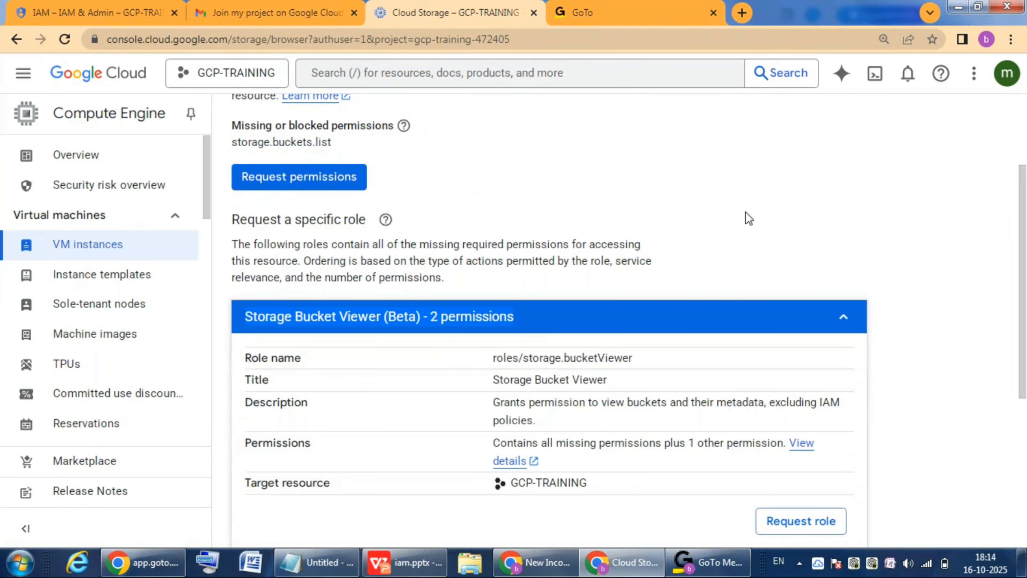
Step: Return to the project's IAM page, edit the second account's access, and remove its Compute Admin role
{"action": "left_click", "coordinate": [85, 7]}
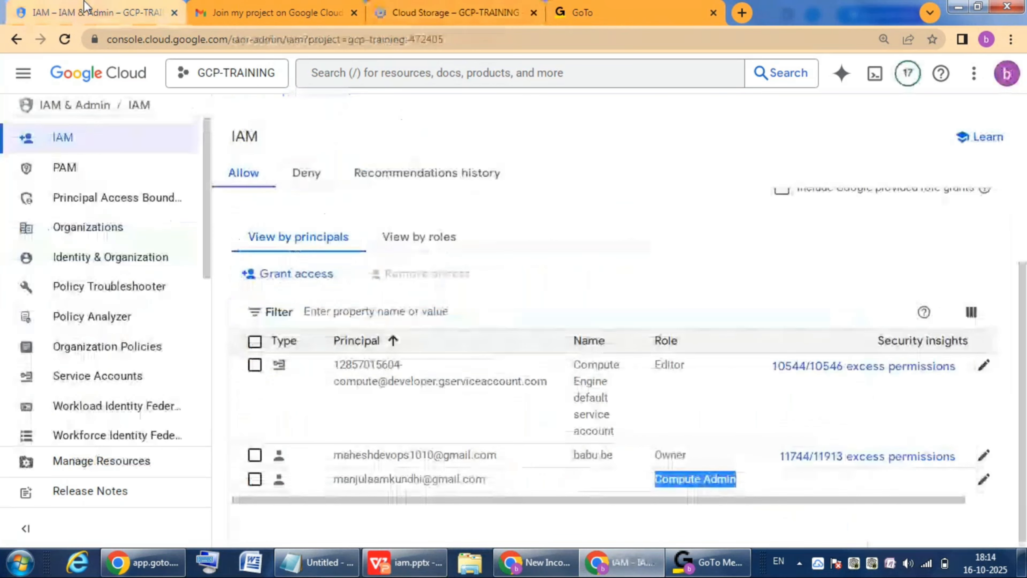
{"action": "left_click", "coordinate": [746, 524]}
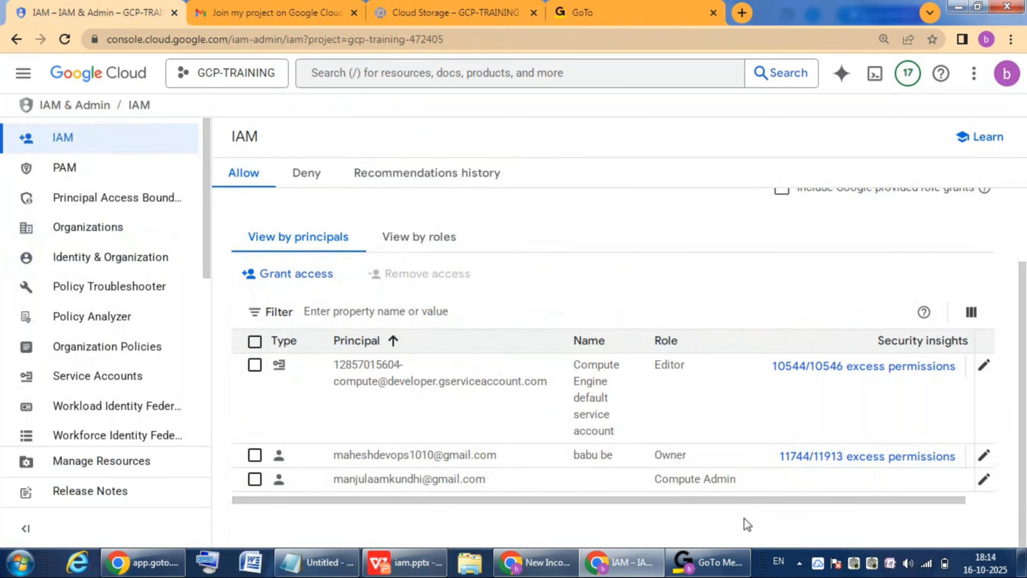
{"action": "left_click", "coordinate": [984, 480]}
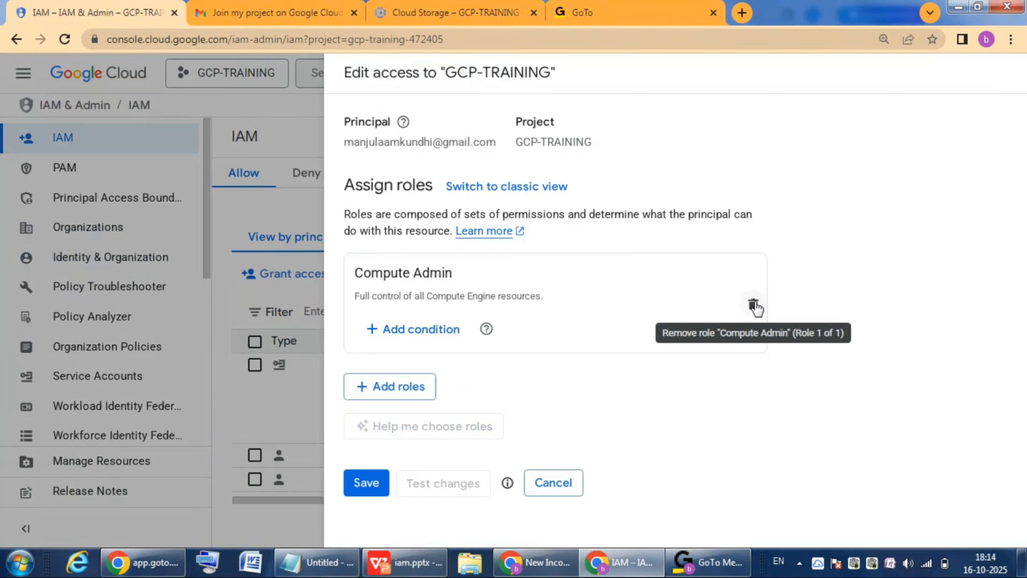
{"action": "left_click", "coordinate": [753, 304]}
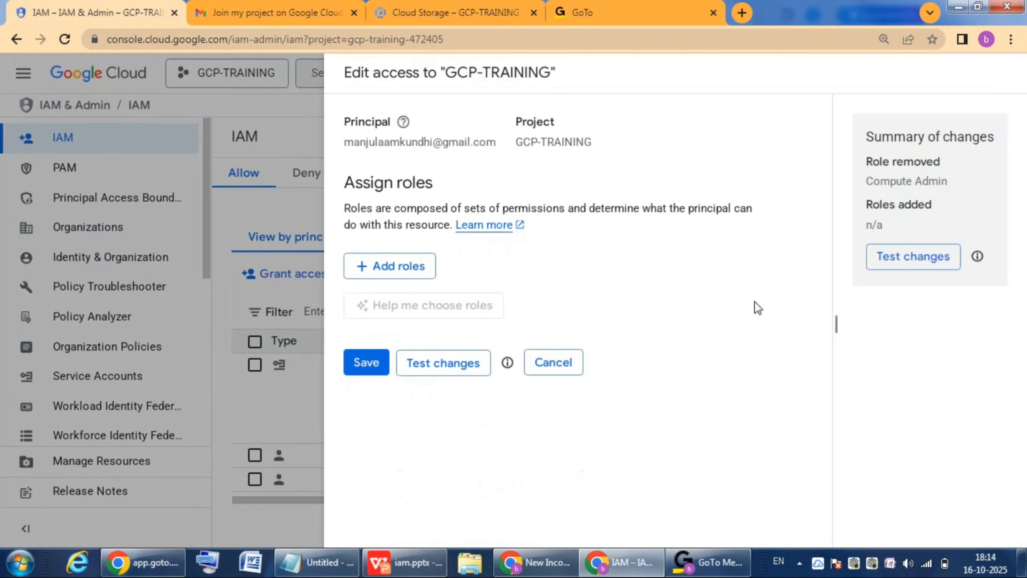
Step: Search the predefined roles for "storage admin" and add the Storage Admin role to the second account
{"action": "left_click", "coordinate": [390, 266]}
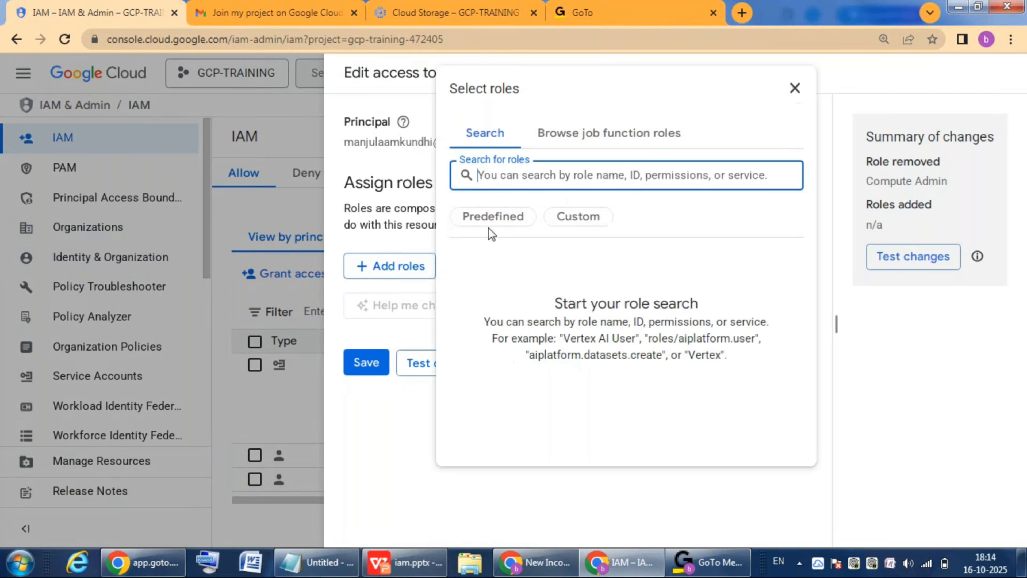
{"action": "left_click", "coordinate": [491, 218]}
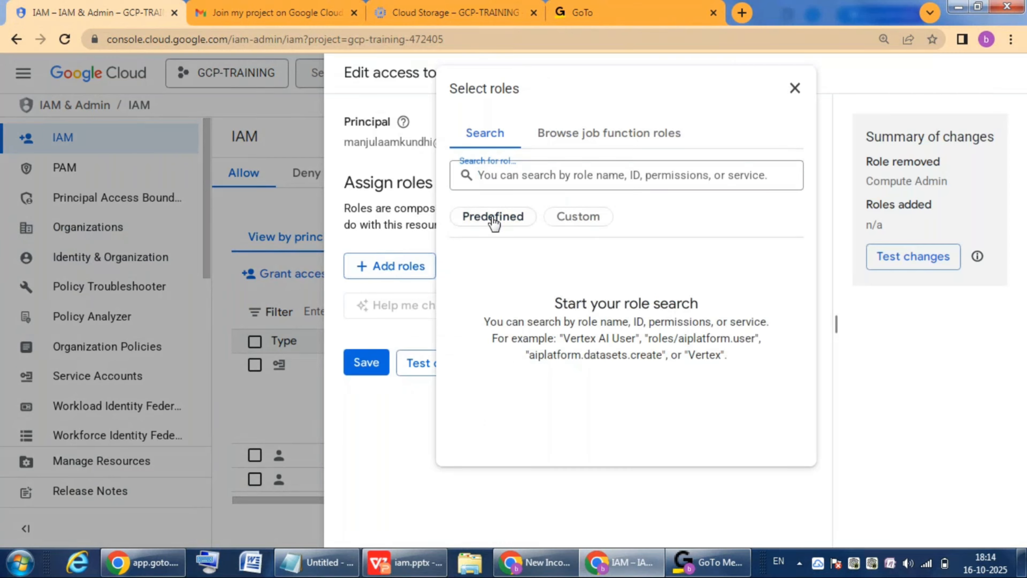
{"action": "left_click", "coordinate": [518, 184]}
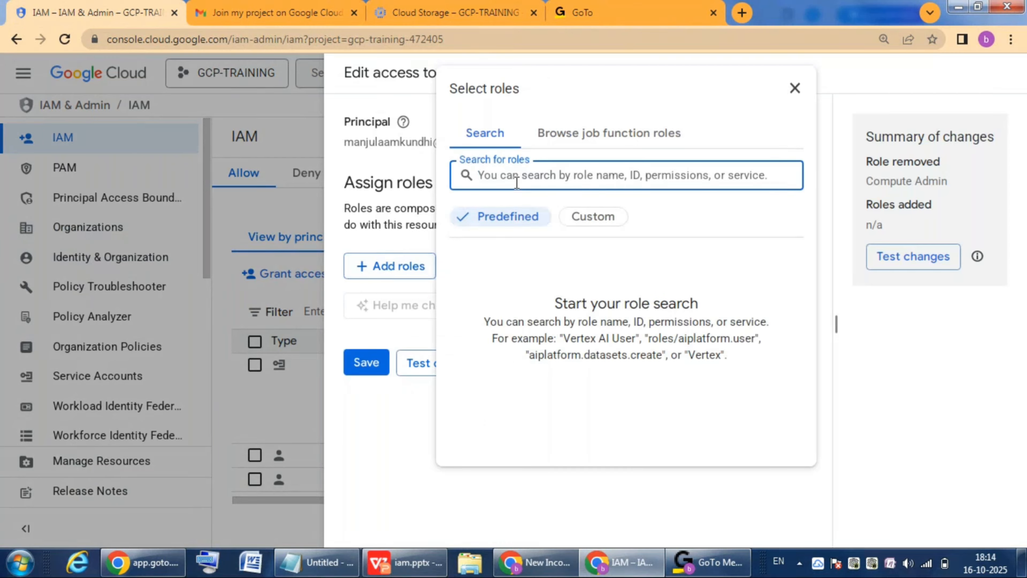
{"action": "type", "text": "storage"}
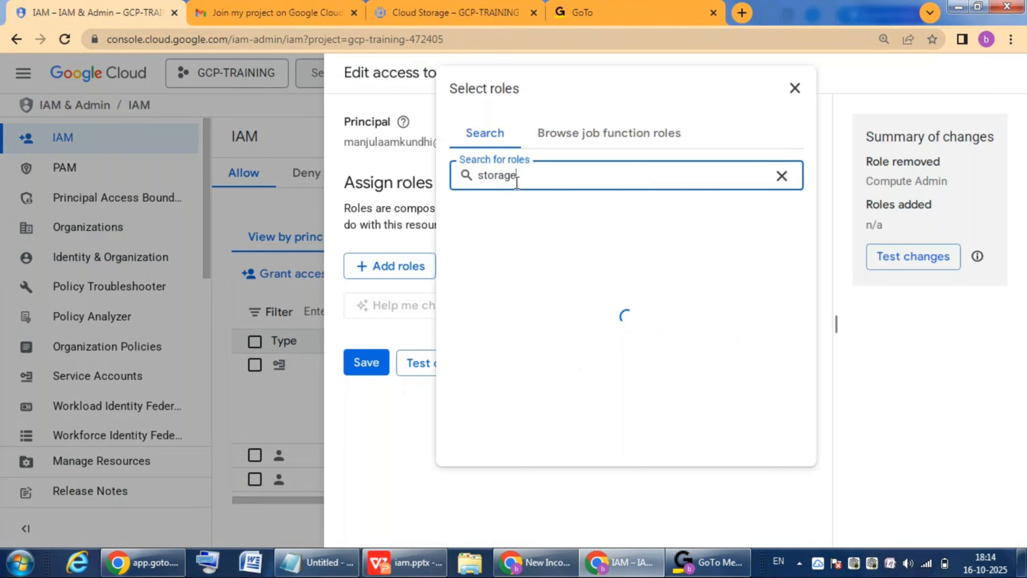
{"action": "type", "text": " admin"}
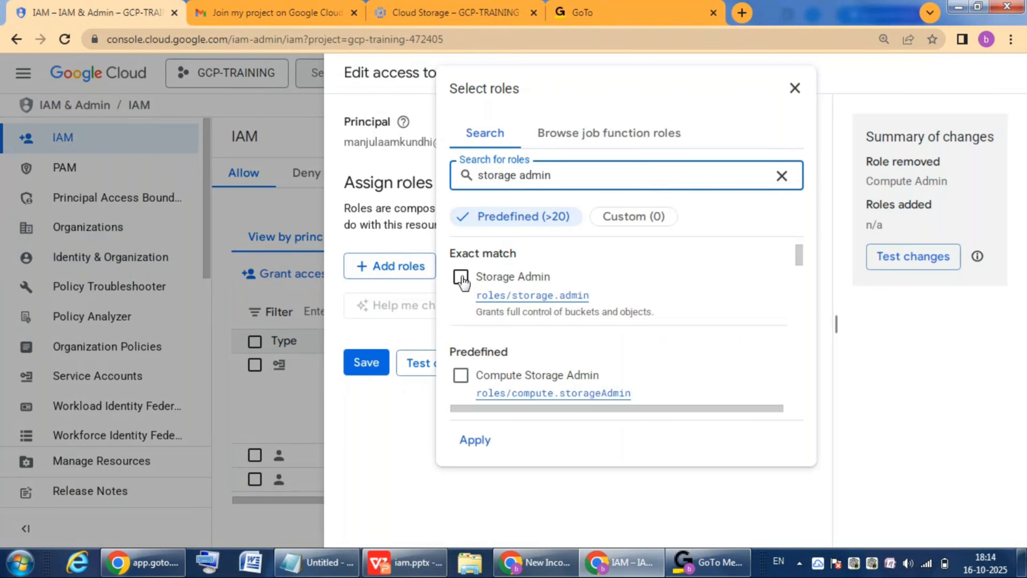
{"action": "left_click", "coordinate": [461, 278]}
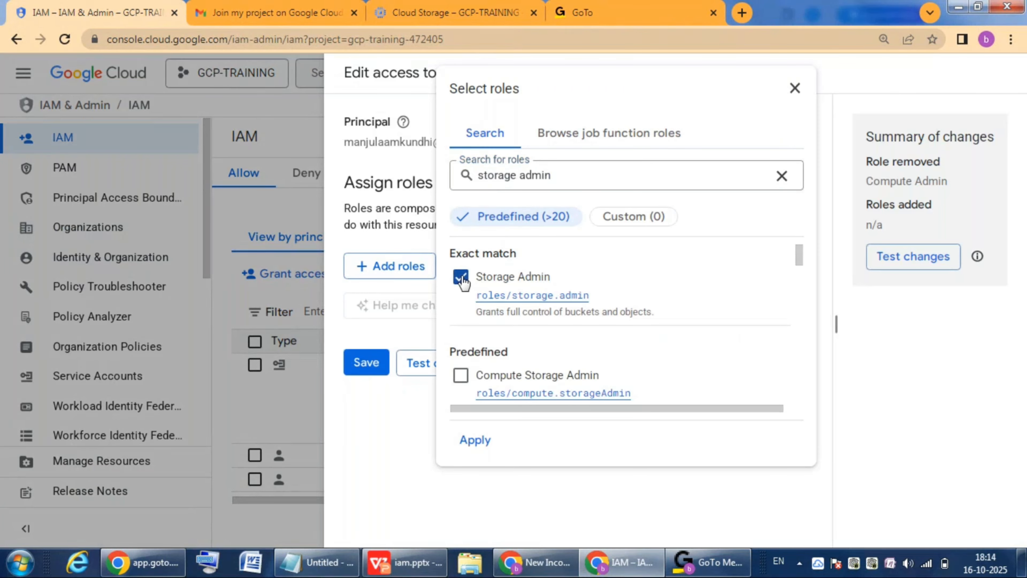
{"action": "left_click", "coordinate": [480, 445]}
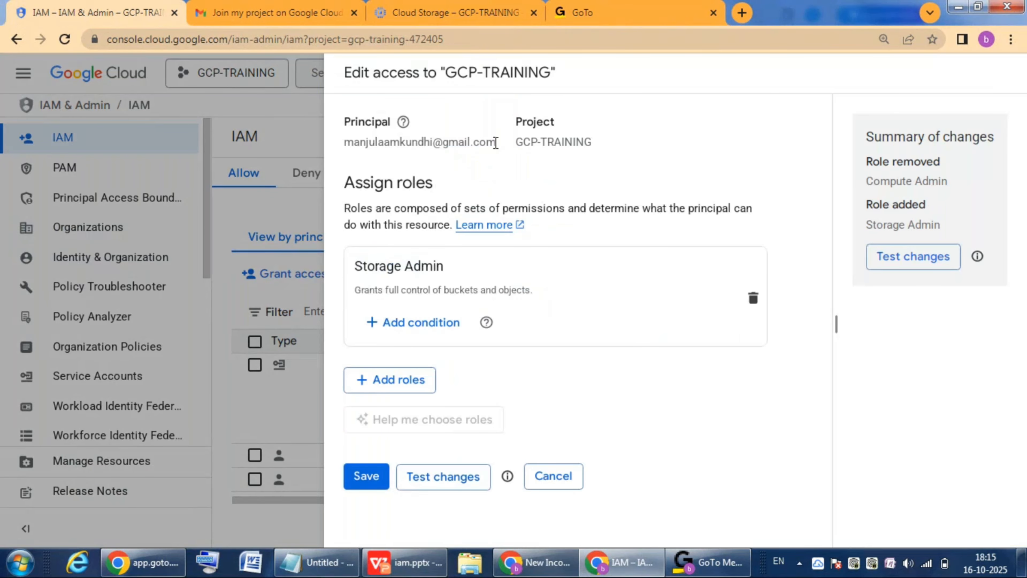
Step: Check the principal and its Storage Admin role, save the access change, and dismiss the notification
{"action": "left_click_drag", "start_coordinate": [495, 142], "coordinate": [345, 141]}
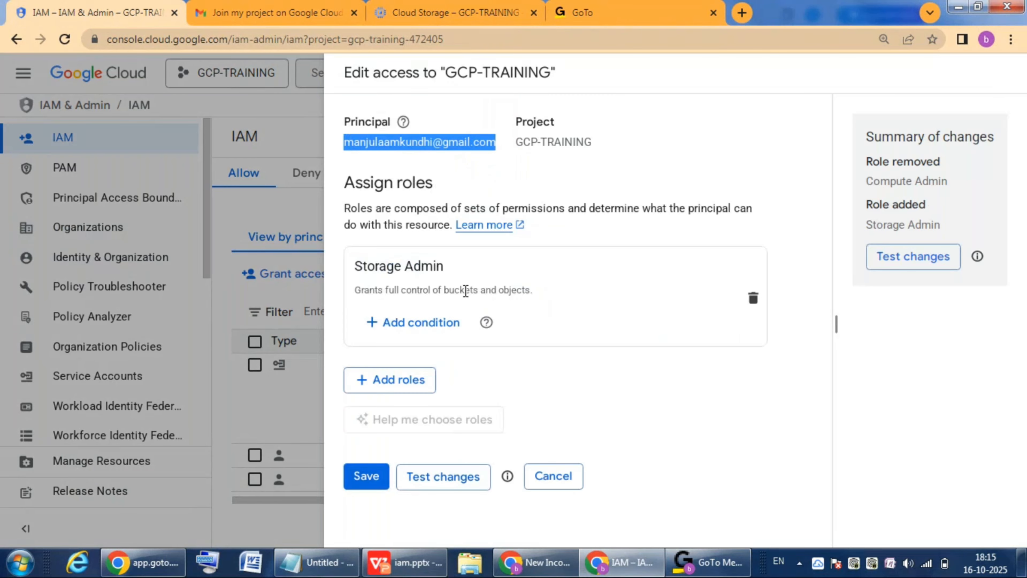
{"action": "left_click_drag", "start_coordinate": [358, 265], "coordinate": [465, 267]}
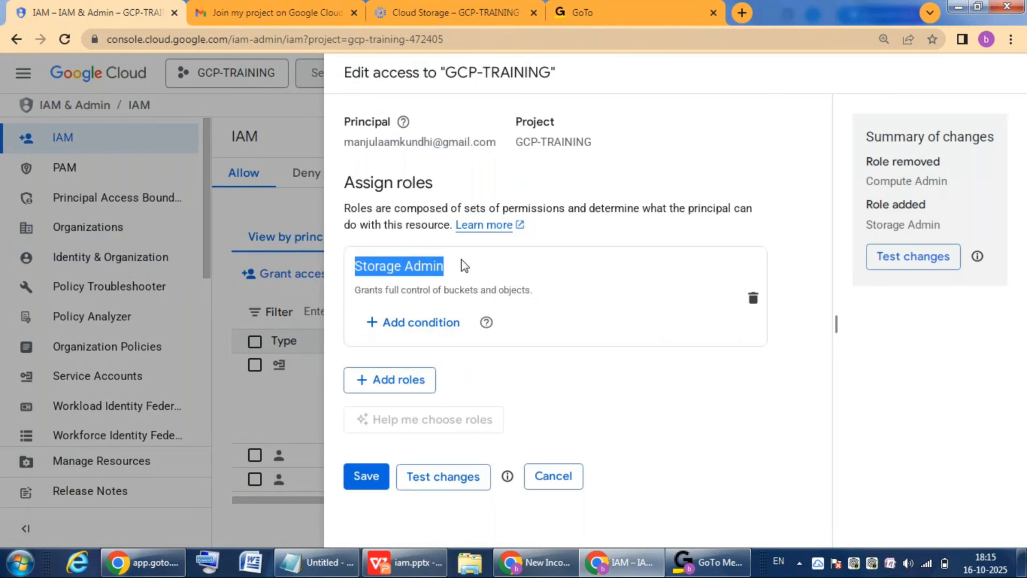
{"action": "left_click", "coordinate": [366, 476]}
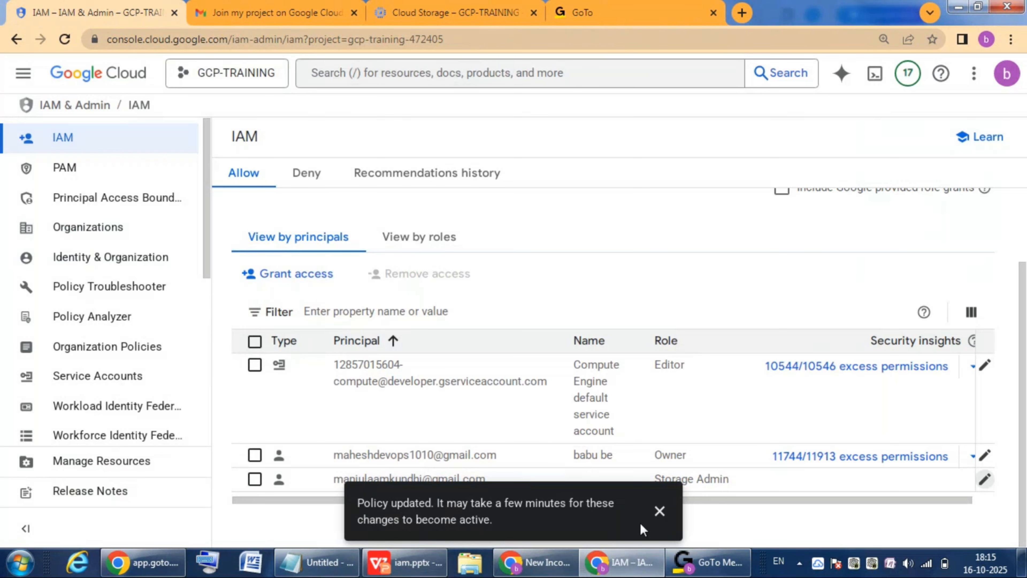
{"action": "left_click", "coordinate": [660, 512]}
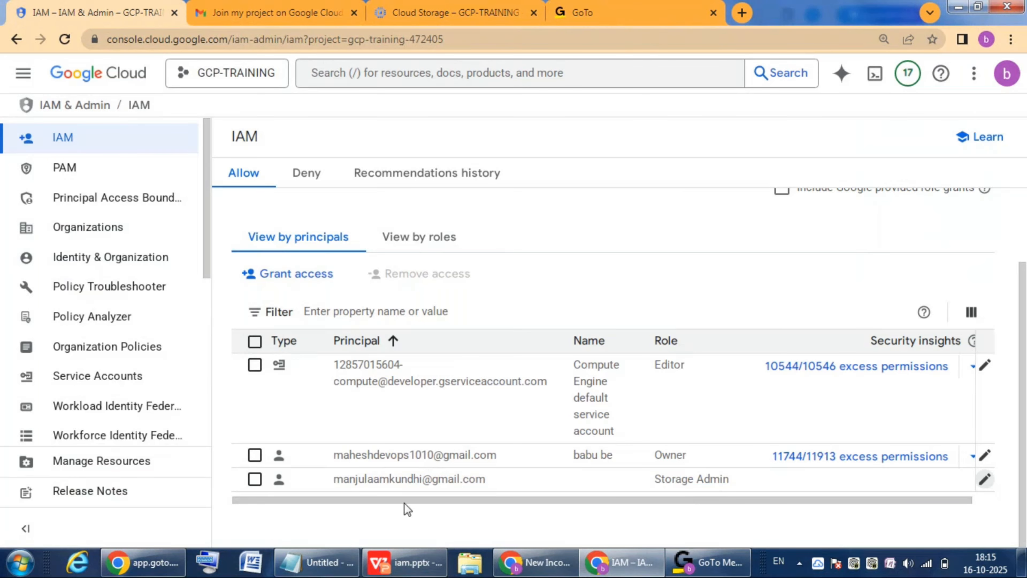
Step: Switch to the second account's Cloud Storage page and reload it to check access to buckets
{"action": "left_click", "coordinate": [463, 13]}
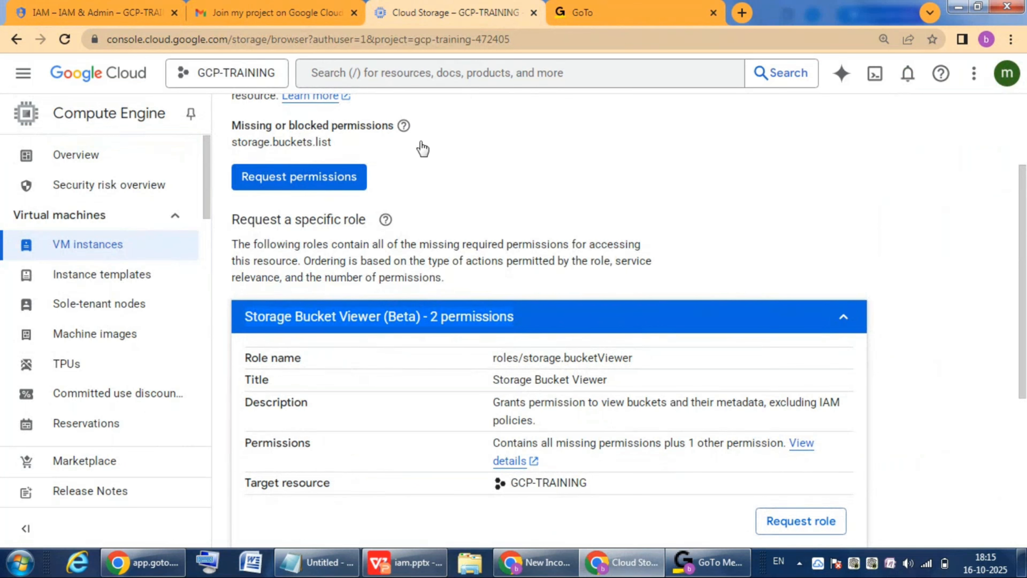
{"action": "left_click", "coordinate": [64, 42]}
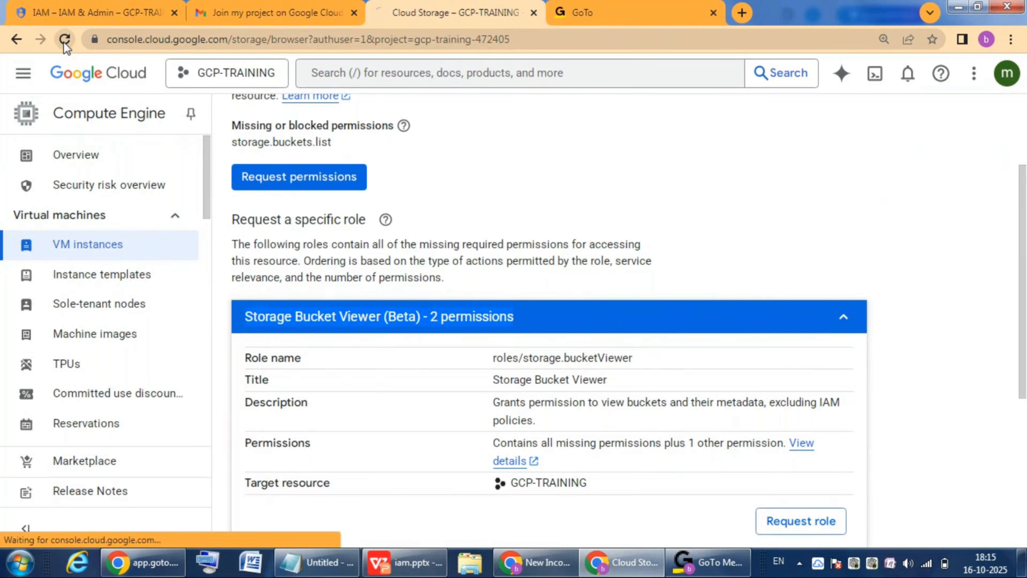
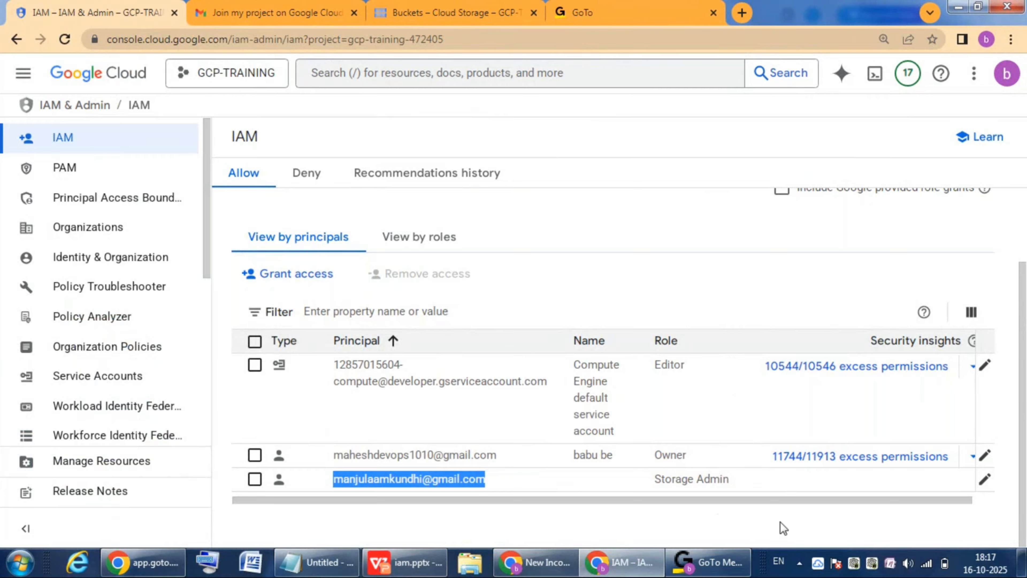
Step: Check which custom roles are available in the second account's access editor, and discard the edit
{"action": "left_click", "coordinate": [986, 479]}
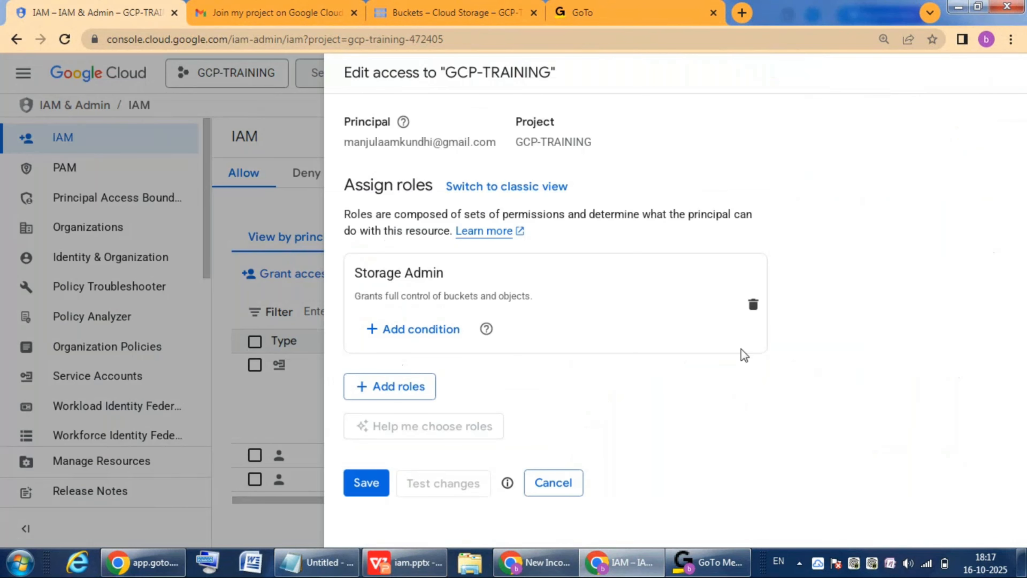
{"action": "left_click", "coordinate": [753, 307]}
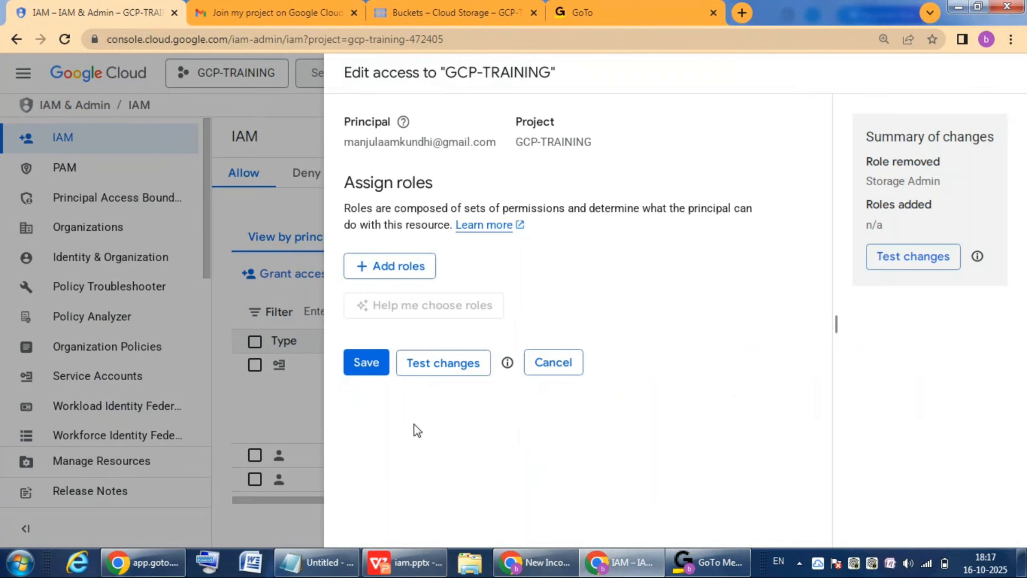
{"action": "left_click", "coordinate": [396, 269]}
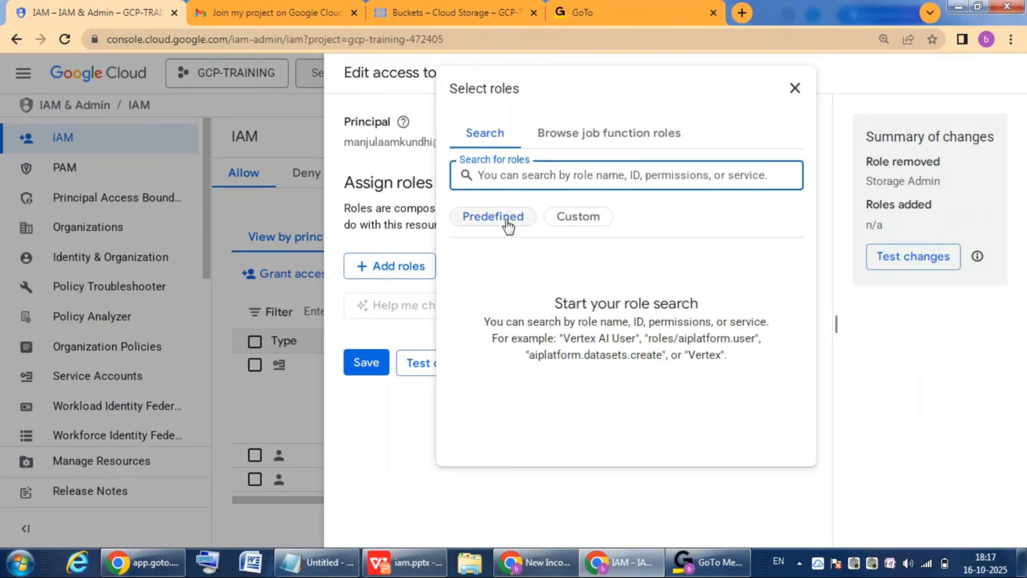
{"action": "left_click", "coordinate": [580, 223]}
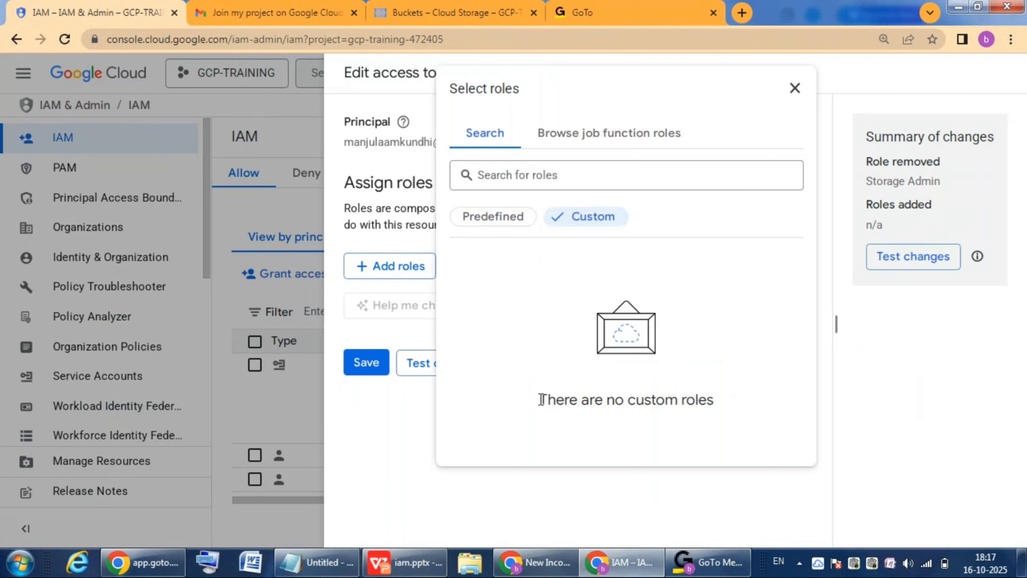
{"action": "left_click_drag", "start_coordinate": [539, 400], "coordinate": [717, 401]}
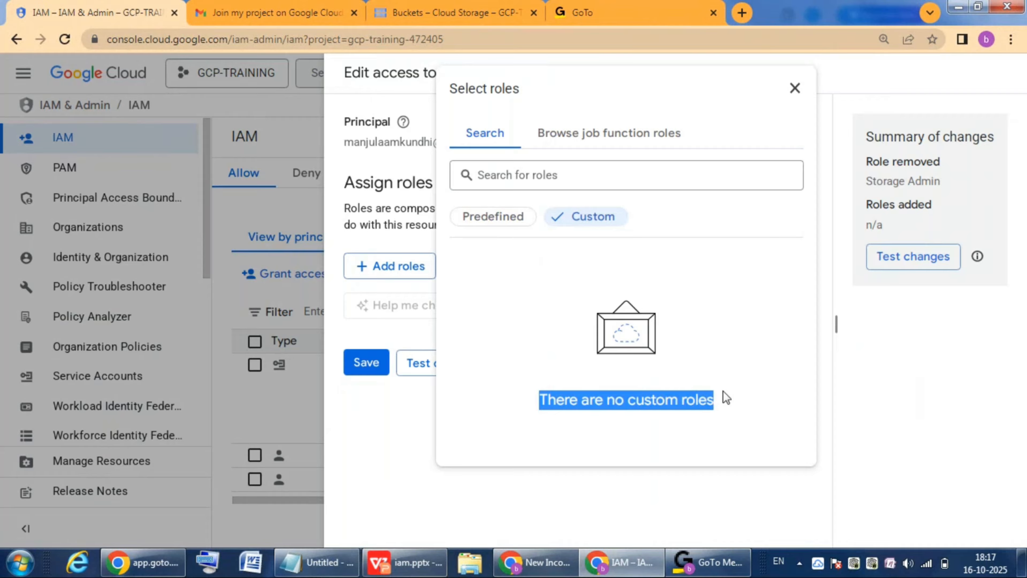
{"action": "left_click", "coordinate": [795, 89]}
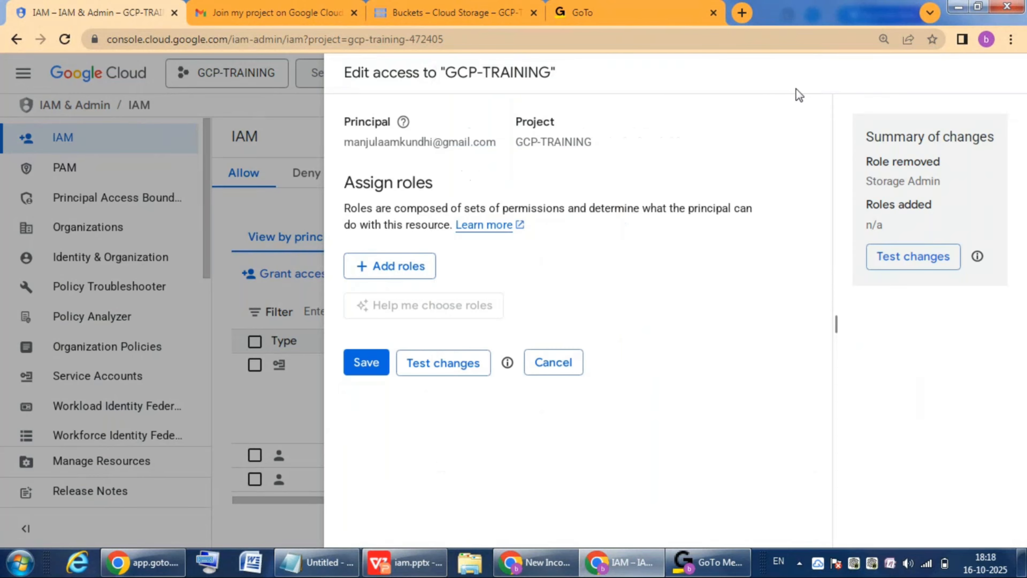
{"action": "left_click", "coordinate": [566, 371]}
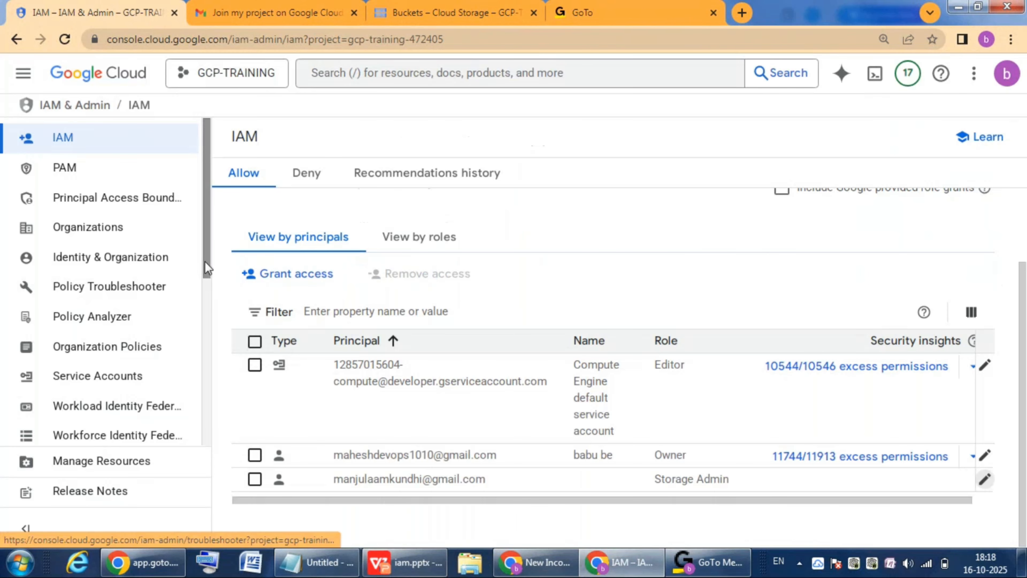
Step: Start a new role on the project's Roles page and title it "startandstopvm"
{"action": "left_click_drag", "start_coordinate": [204, 261], "coordinate": [206, 428]}
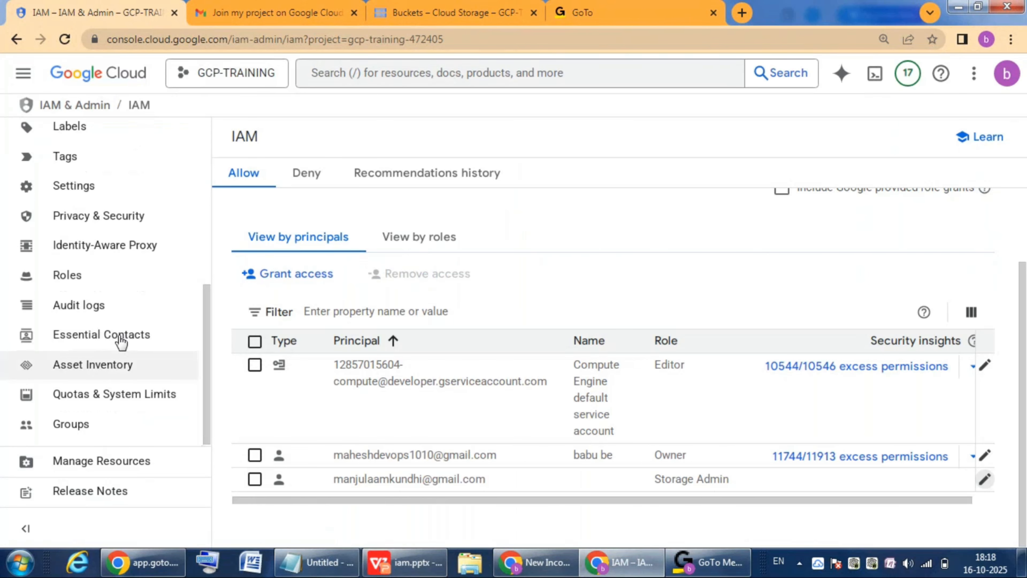
{"action": "left_click", "coordinate": [74, 281]}
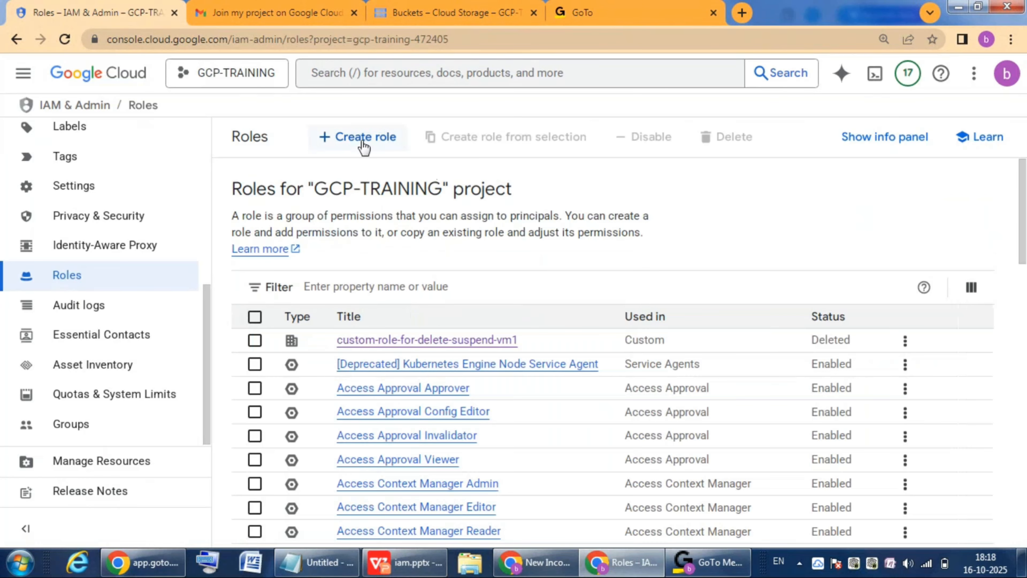
{"action": "left_click", "coordinate": [370, 140]}
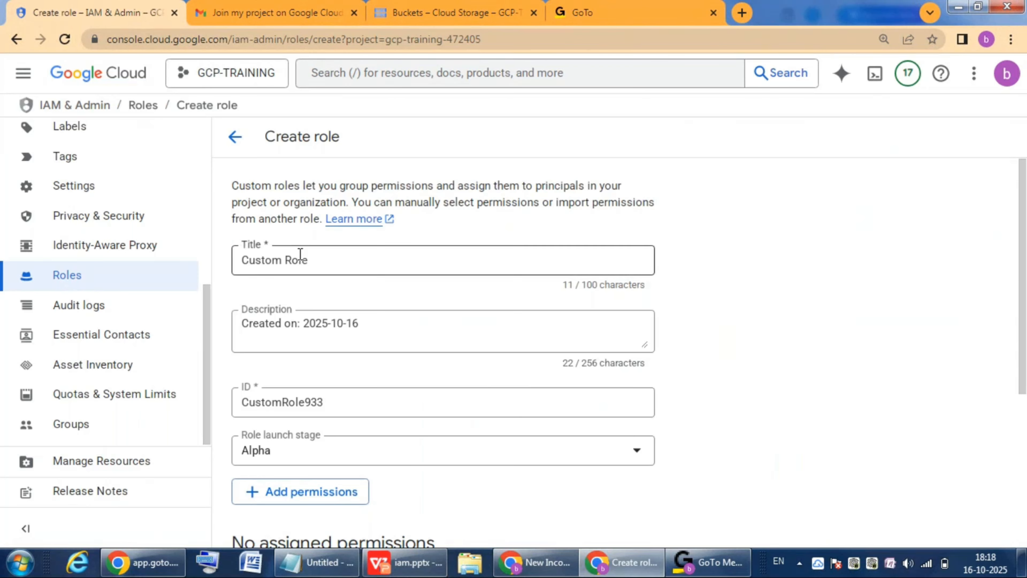
{"action": "left_click", "coordinate": [316, 255]}
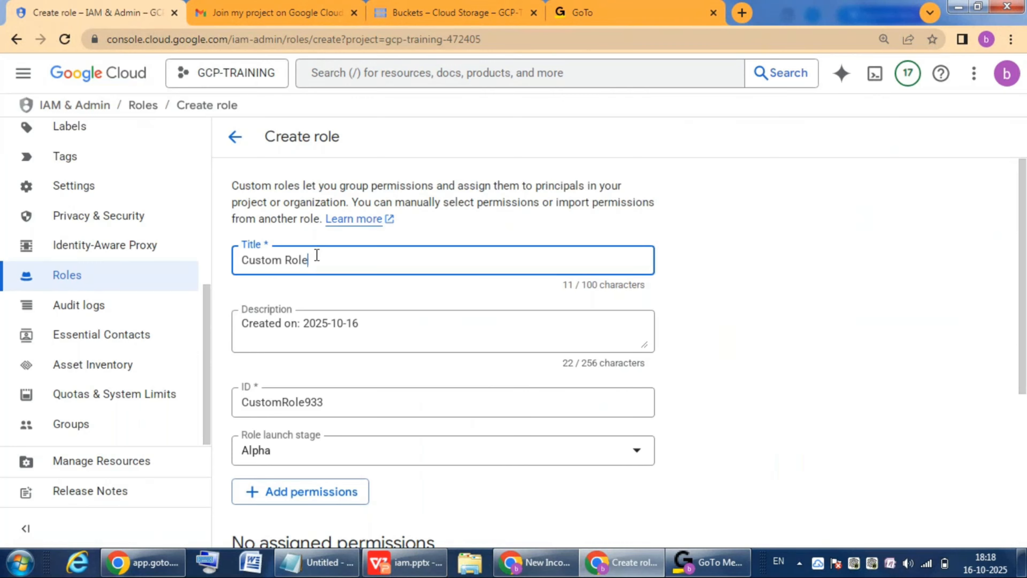
{"action": "key", "text": "ctrl+a"}
{"action": "key", "text": "BackSpace"}
{"action": "type", "text": "start"}
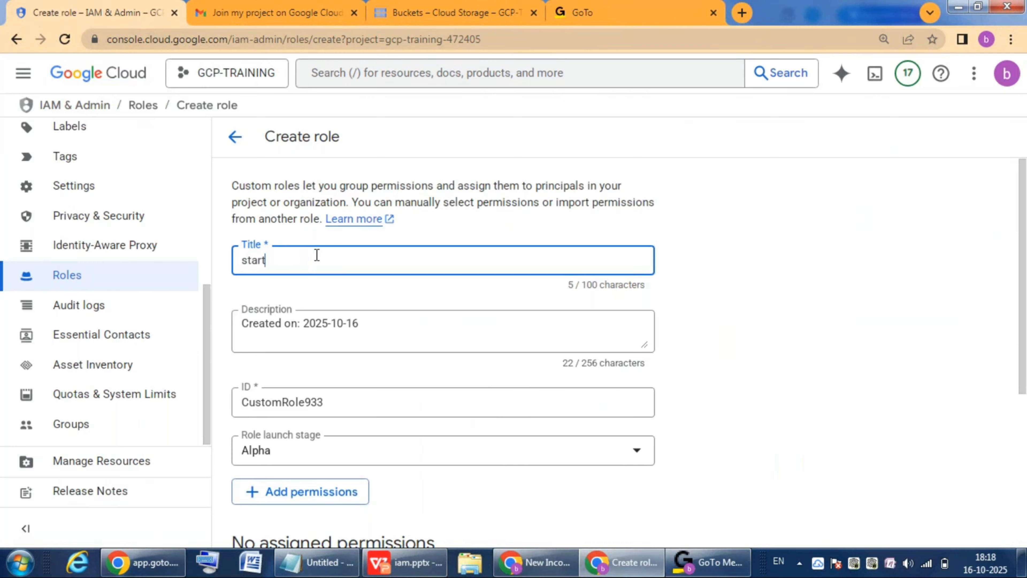
{"action": "type", "text": "andstopvm"}
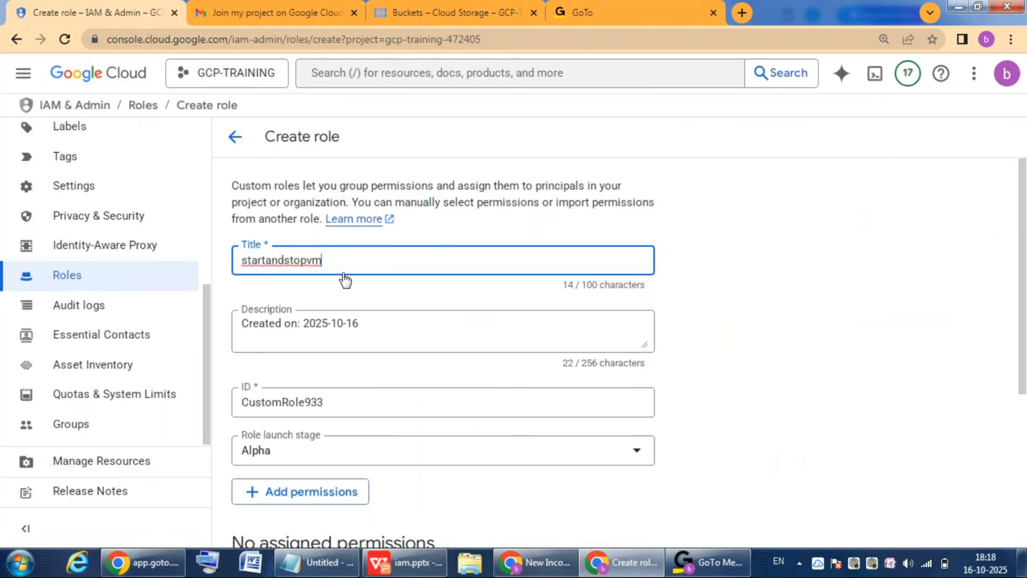
Step: Replace the new role's description with its title text, "startandstopvm", and check the role ID
{"action": "left_click_drag", "start_coordinate": [335, 263], "coordinate": [237, 262]}
{"action": "key", "text": "ctrl+c"}
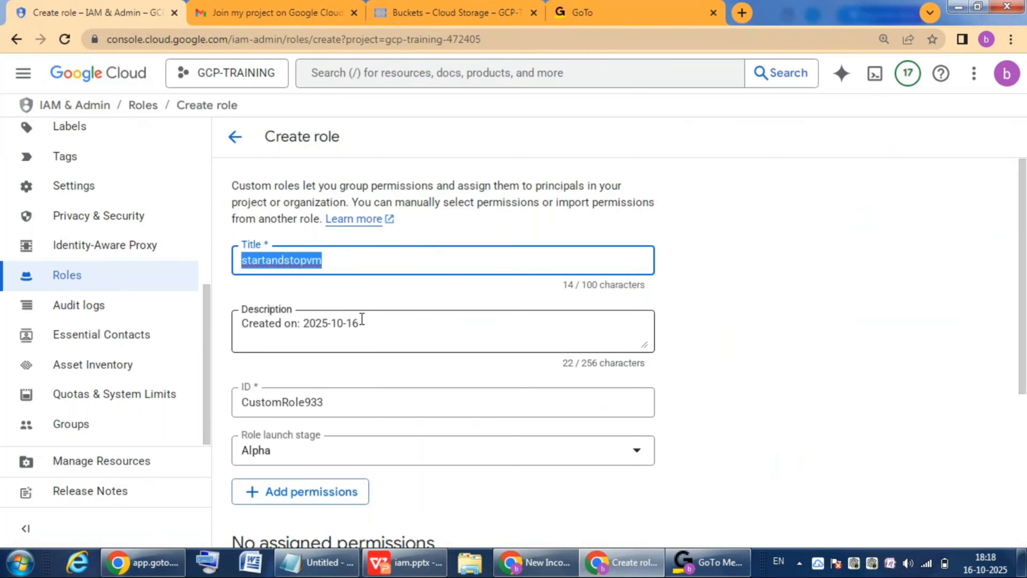
{"action": "left_click_drag", "start_coordinate": [360, 323], "coordinate": [242, 326]}
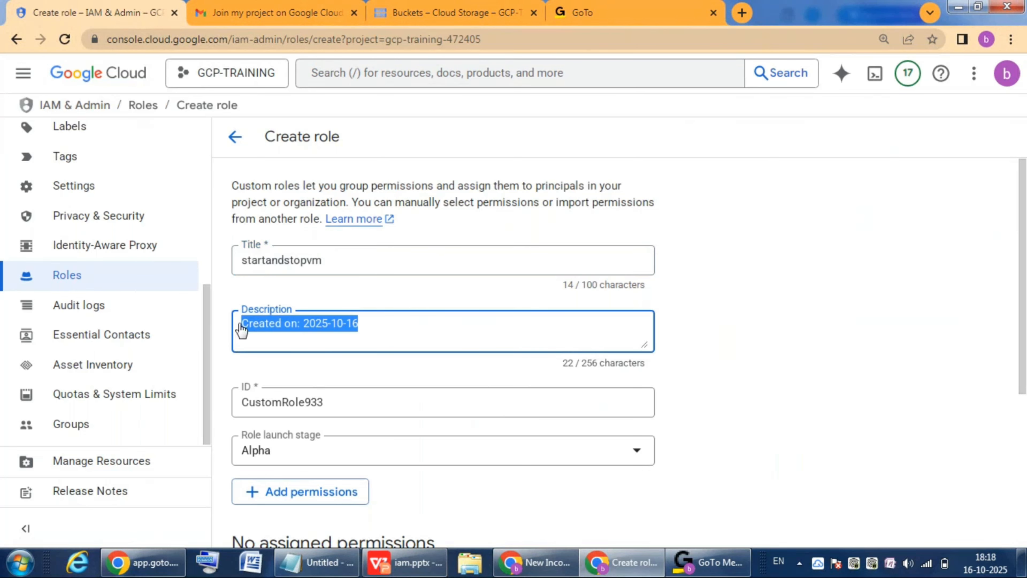
{"action": "key", "text": "ctrl+v"}
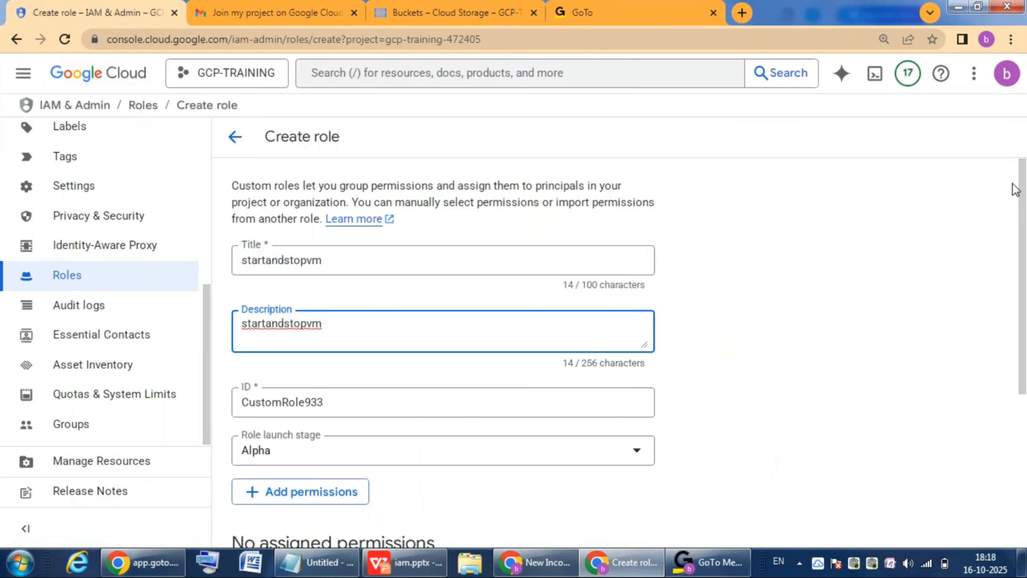
{"action": "scroll", "coordinate": [352, 340], "scroll_direction": "down", "scroll_amount": 1}
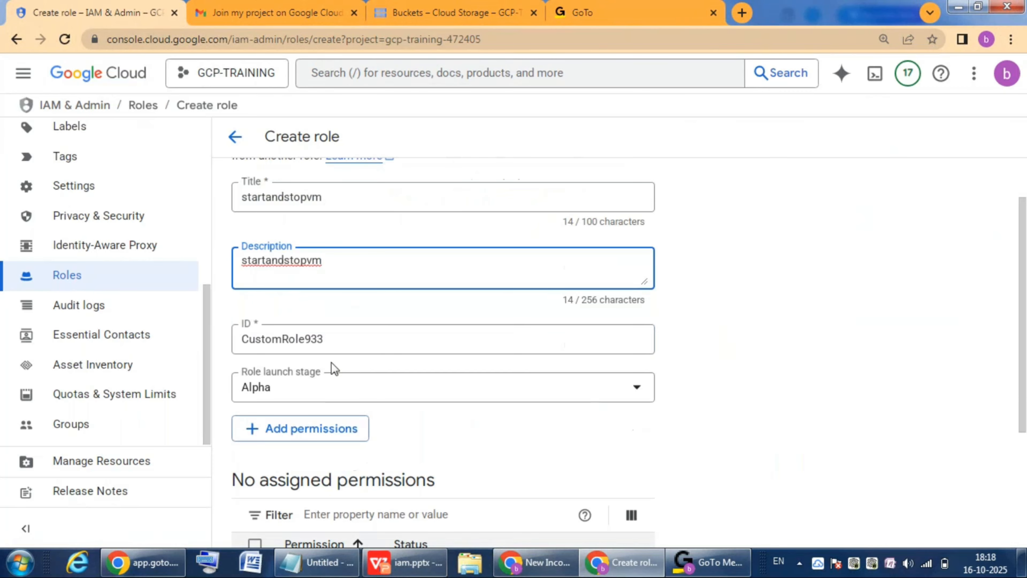
{"action": "left_click_drag", "start_coordinate": [328, 341], "coordinate": [239, 352]}
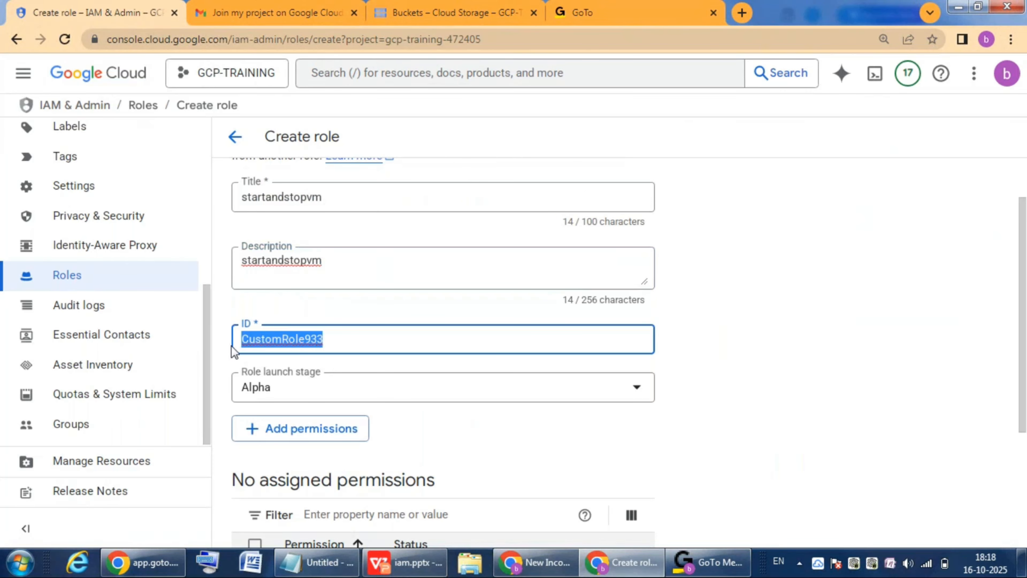
Step: Start adding permissions to the new role and filter them by the Compute Admin role
{"action": "left_click_drag", "start_coordinate": [1022, 238], "coordinate": [1022, 290]}
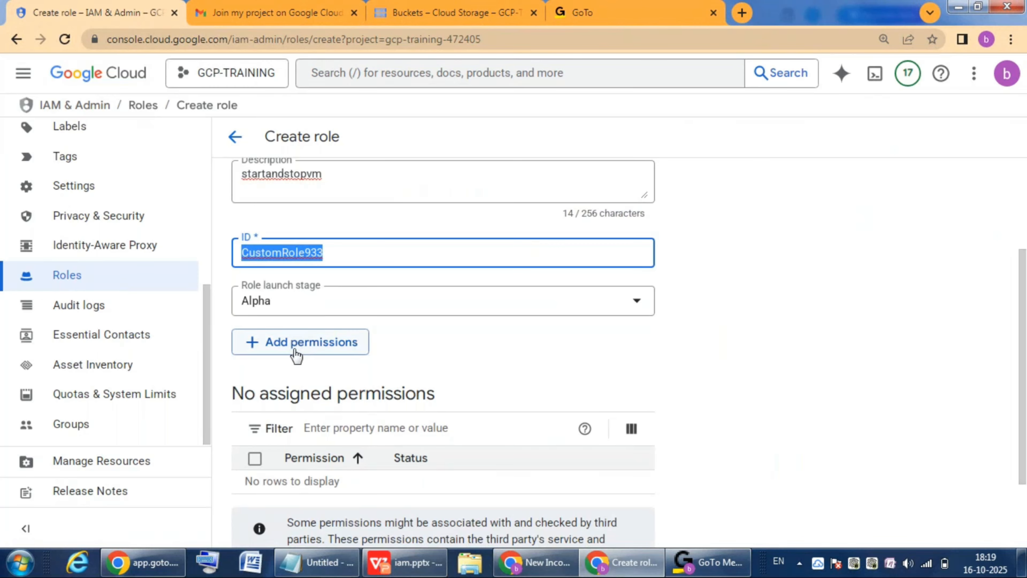
{"action": "left_click", "coordinate": [325, 347]}
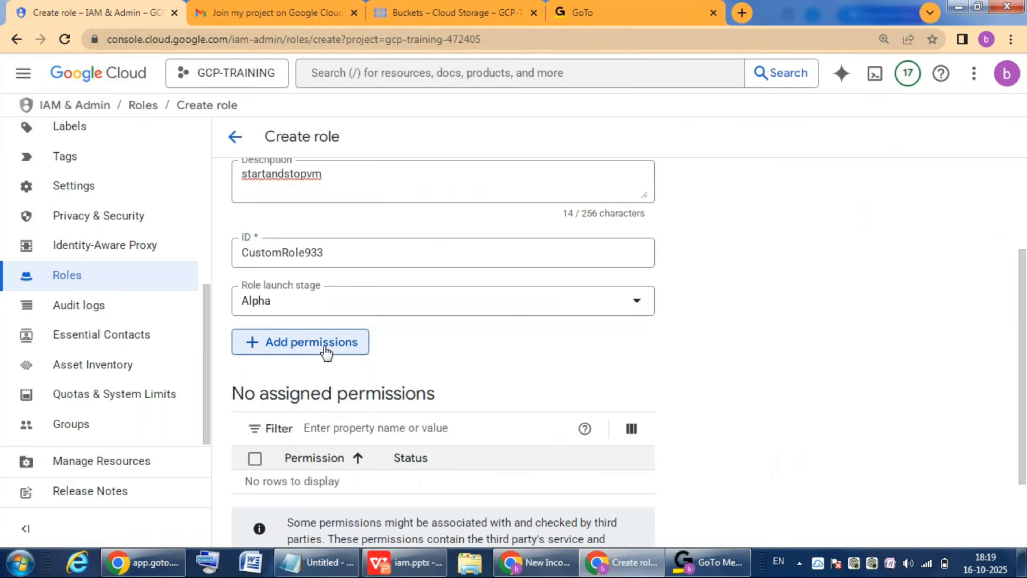
{"action": "left_click", "coordinate": [306, 344]}
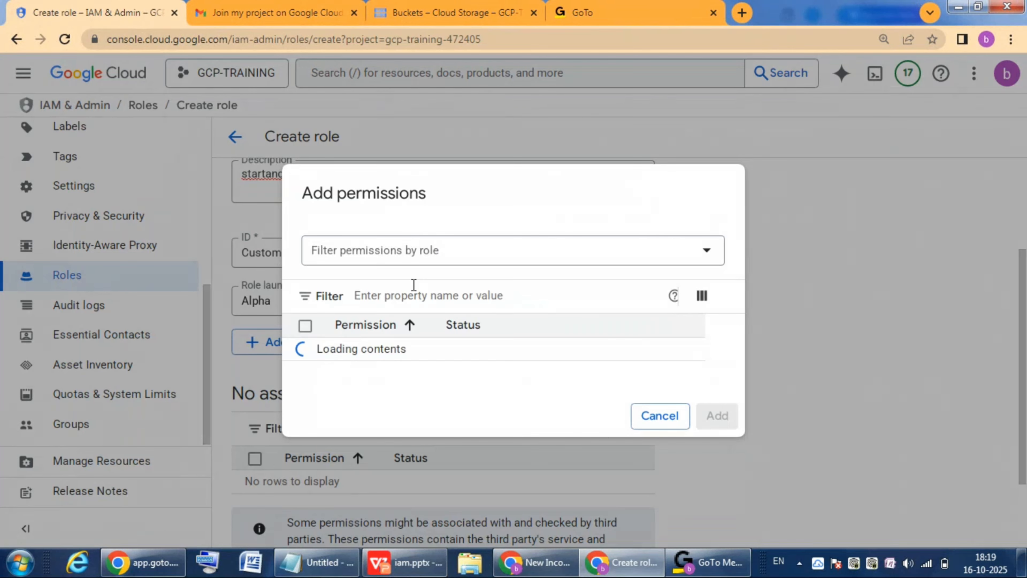
{"action": "left_click", "coordinate": [374, 184]}
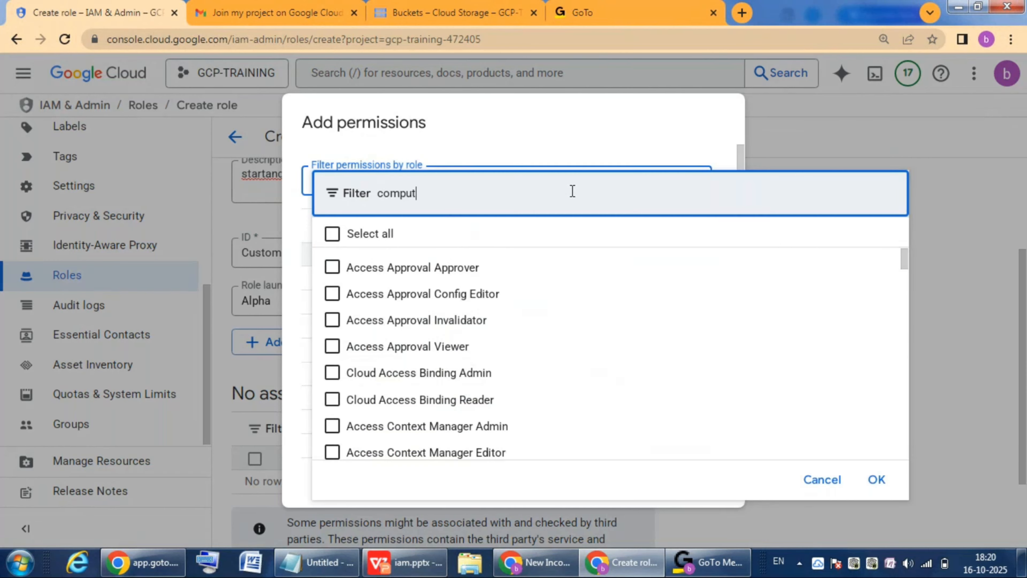
{"action": "type", "text": "e admin"}
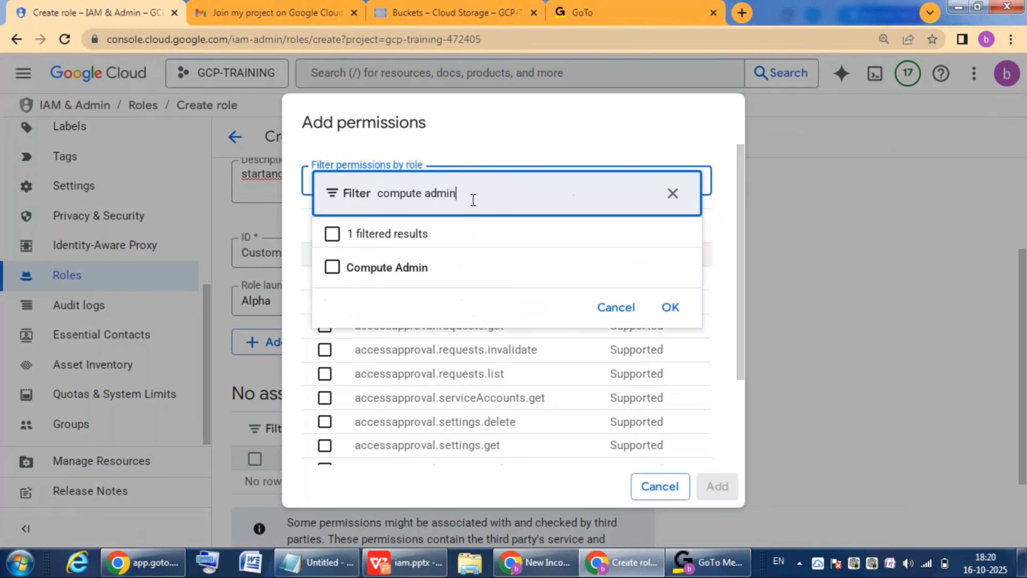
{"action": "left_click", "coordinate": [332, 268]}
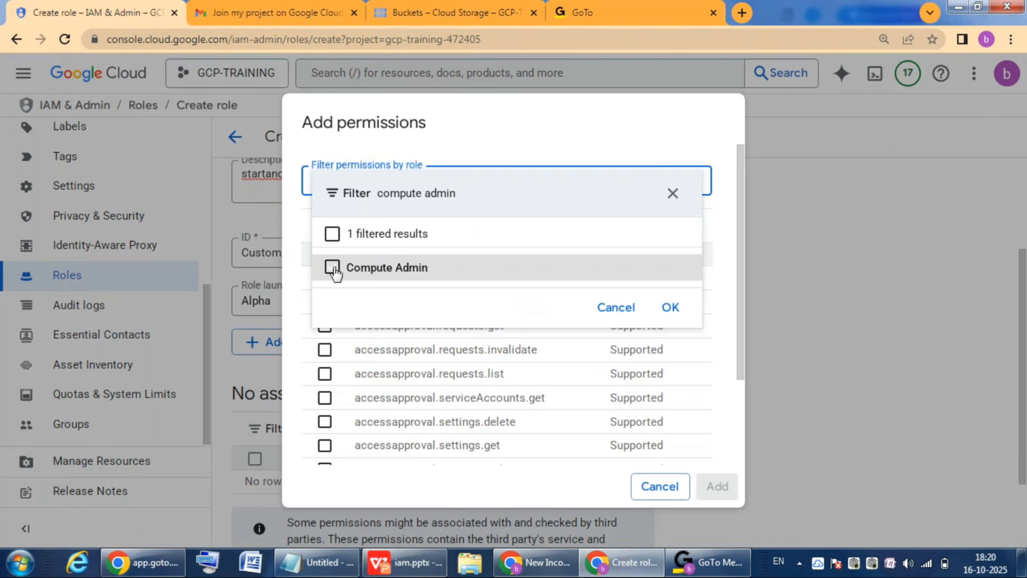
{"action": "left_click", "coordinate": [333, 268]}
{"action": "left_click", "coordinate": [666, 307]}
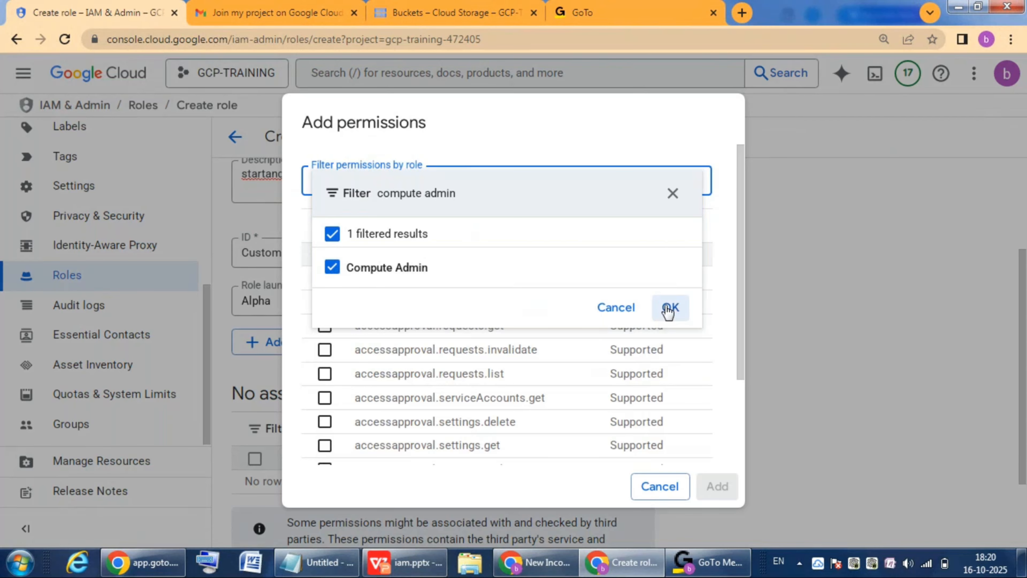
{"action": "left_click", "coordinate": [668, 308]}
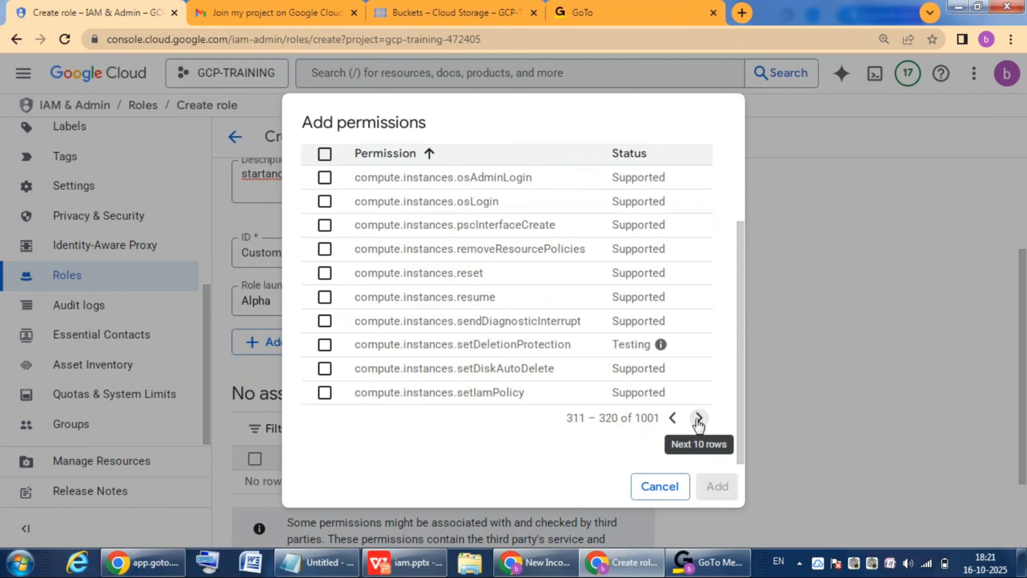
Step: Find compute.instances.start and compute.instances.stop in the filtered permissions and add both to the role
{"action": "left_click", "coordinate": [698, 419]}
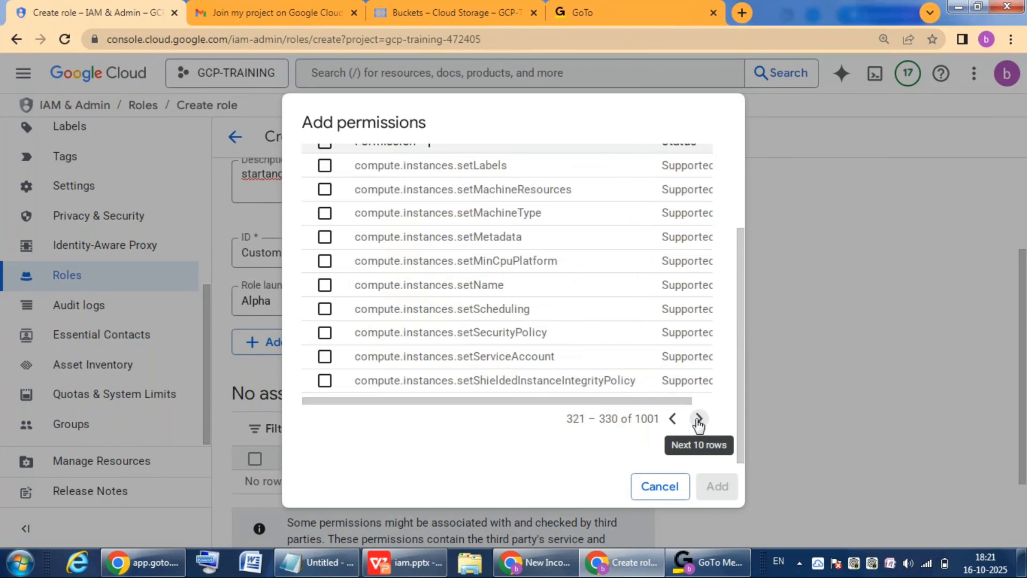
{"action": "left_click", "coordinate": [699, 419]}
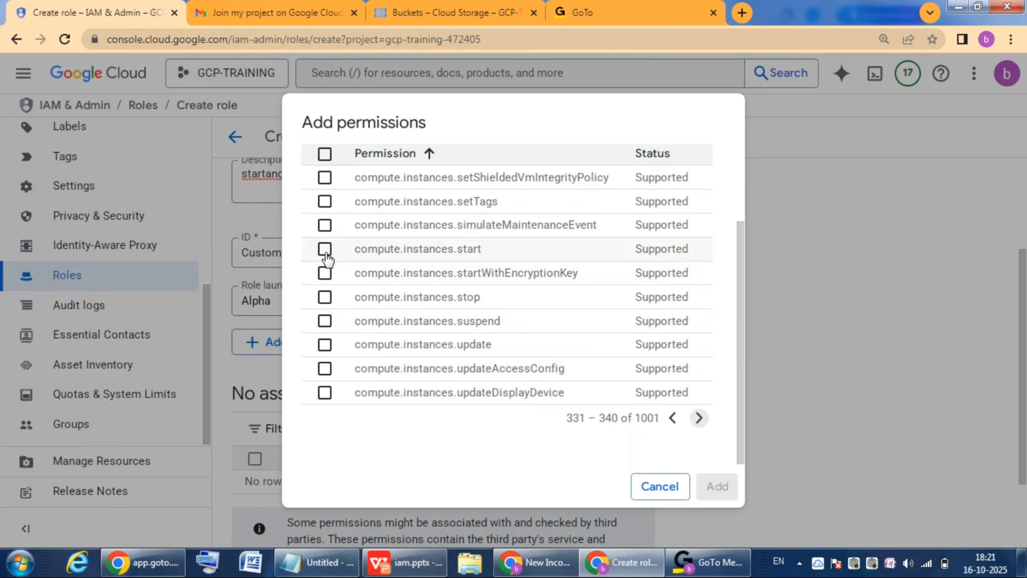
{"action": "left_click", "coordinate": [325, 251]}
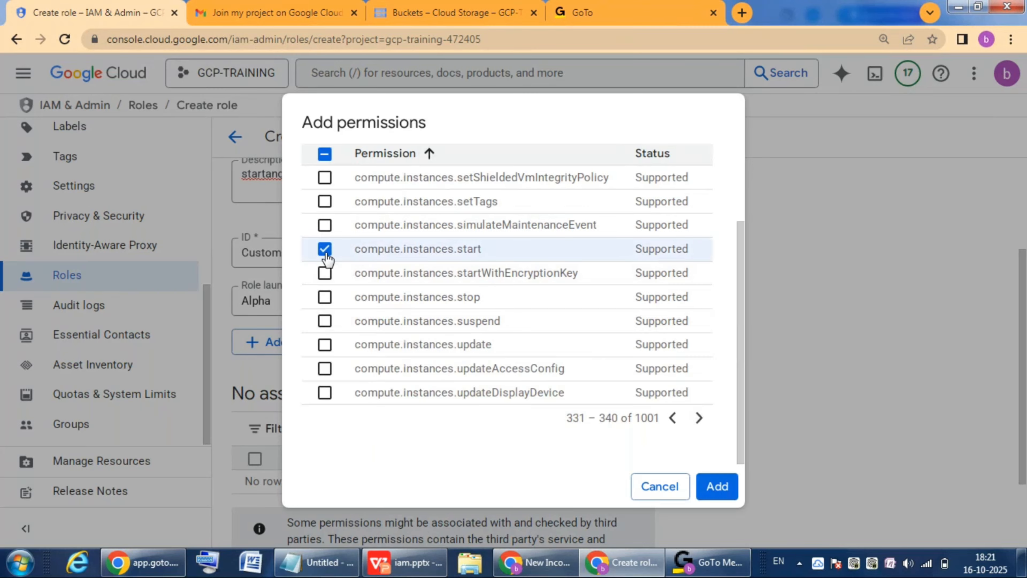
{"action": "left_click", "coordinate": [325, 298]}
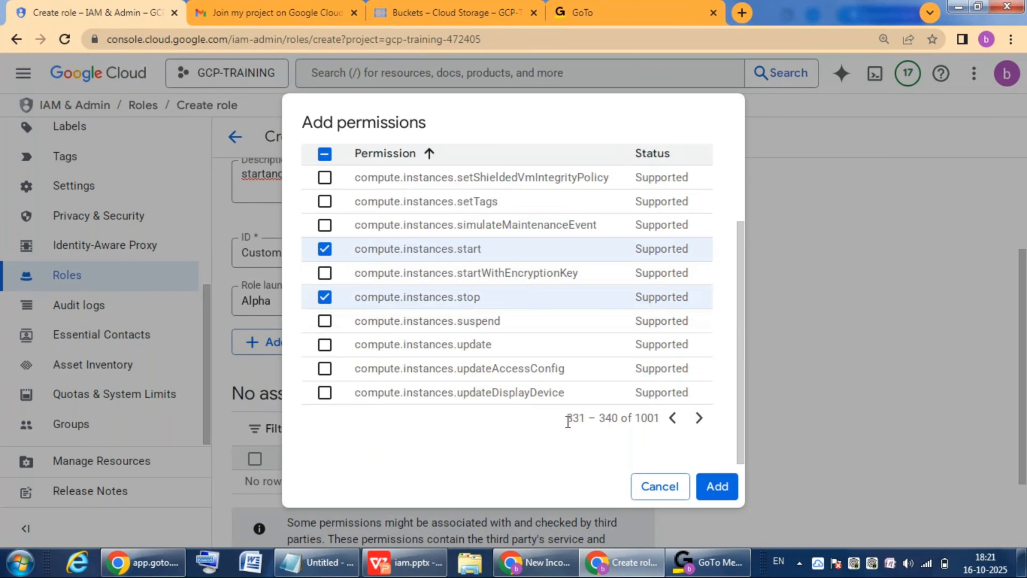
{"action": "left_click", "coordinate": [718, 488]}
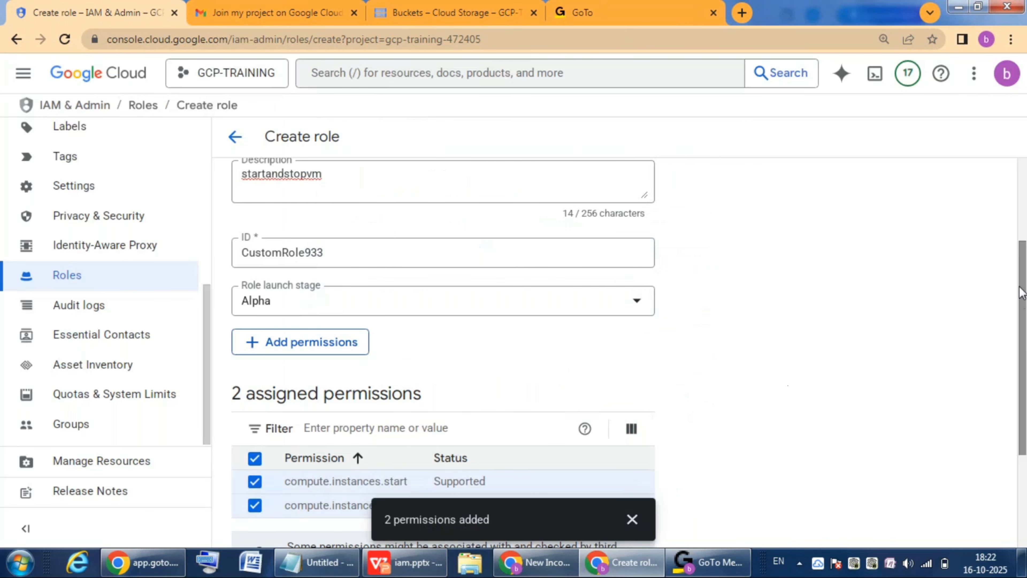
Step: Create the startandstopvm role, dismiss the notification, and check its entry in the roles list
{"action": "scroll", "coordinate": [1022, 300], "scroll_direction": "down", "scroll_amount": 4}
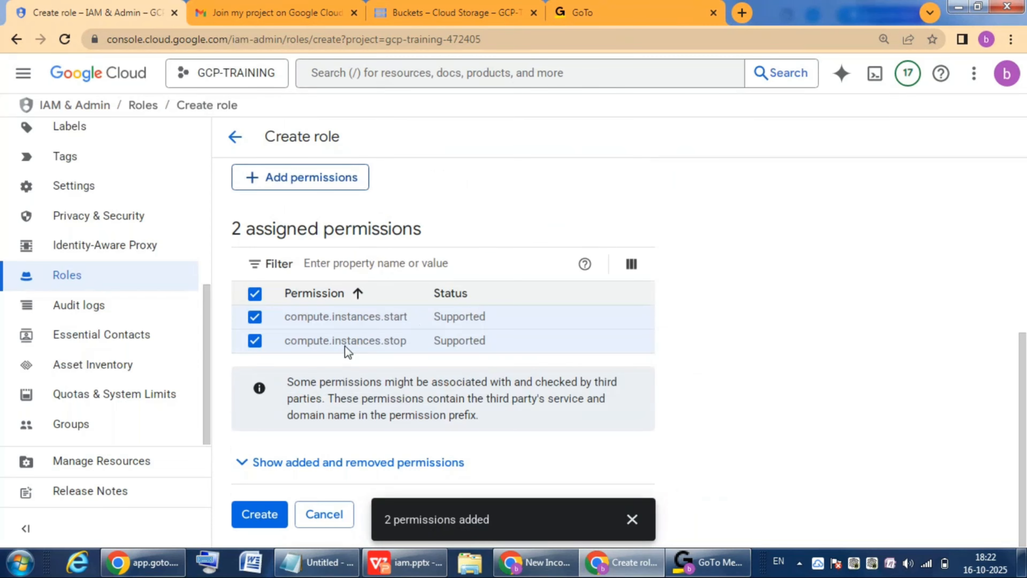
{"action": "left_click", "coordinate": [262, 517]}
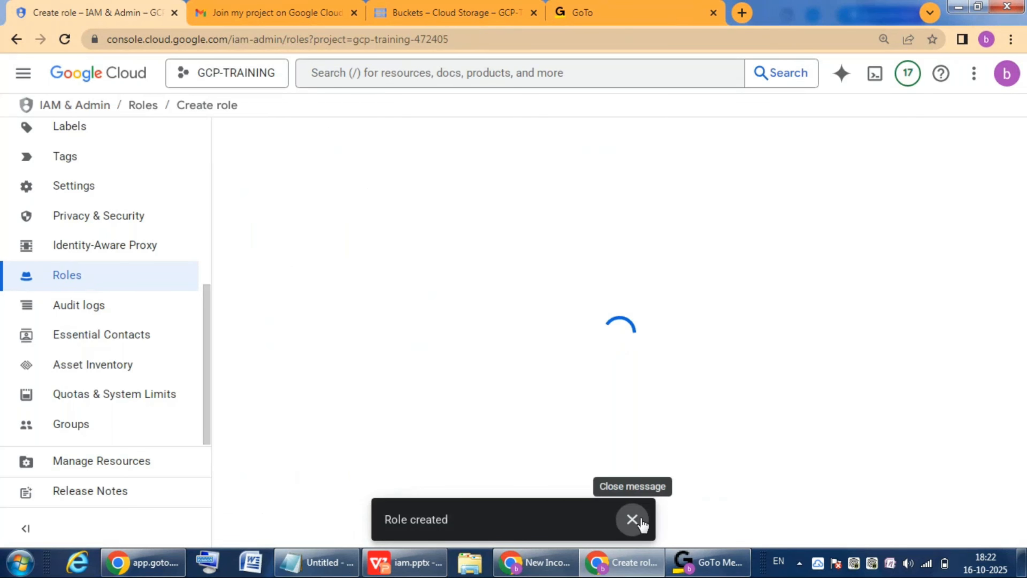
{"action": "left_click", "coordinate": [632, 519]}
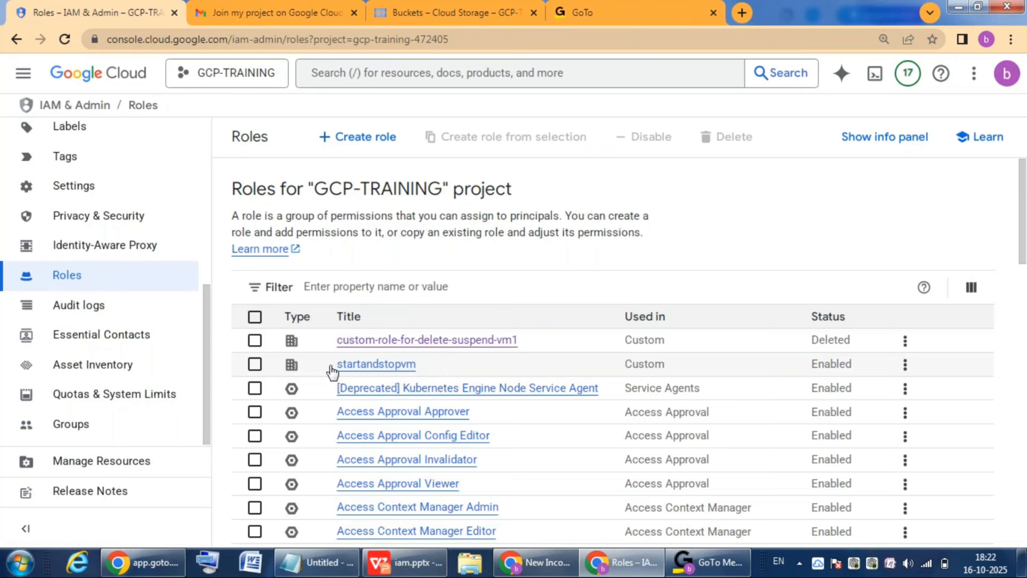
{"action": "left_click_drag", "start_coordinate": [331, 370], "coordinate": [421, 368]}
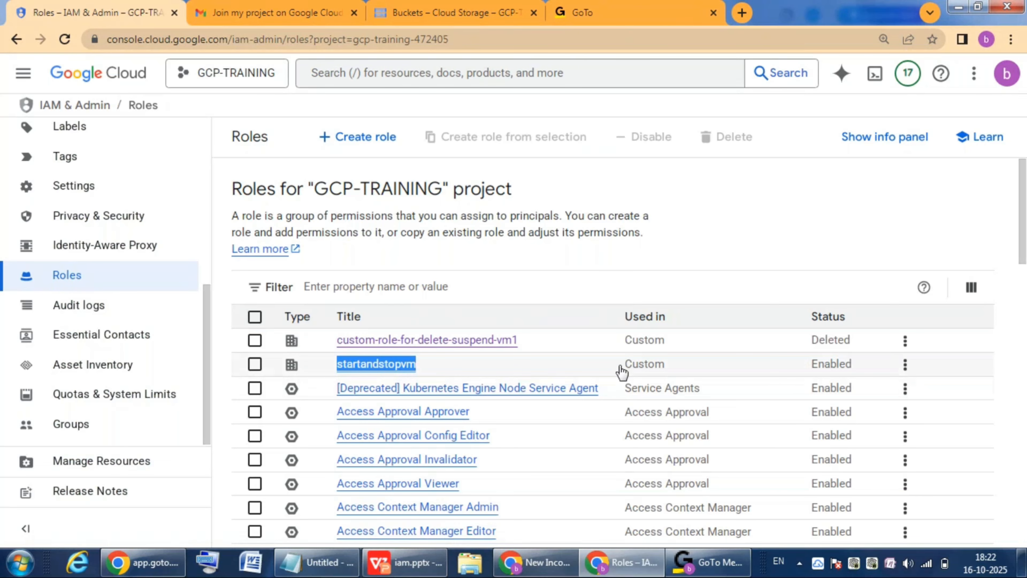
Step: Check the Used in and Status values of the startandstopvm role in the roles list
{"action": "left_click_drag", "start_coordinate": [620, 368], "coordinate": [678, 363]}
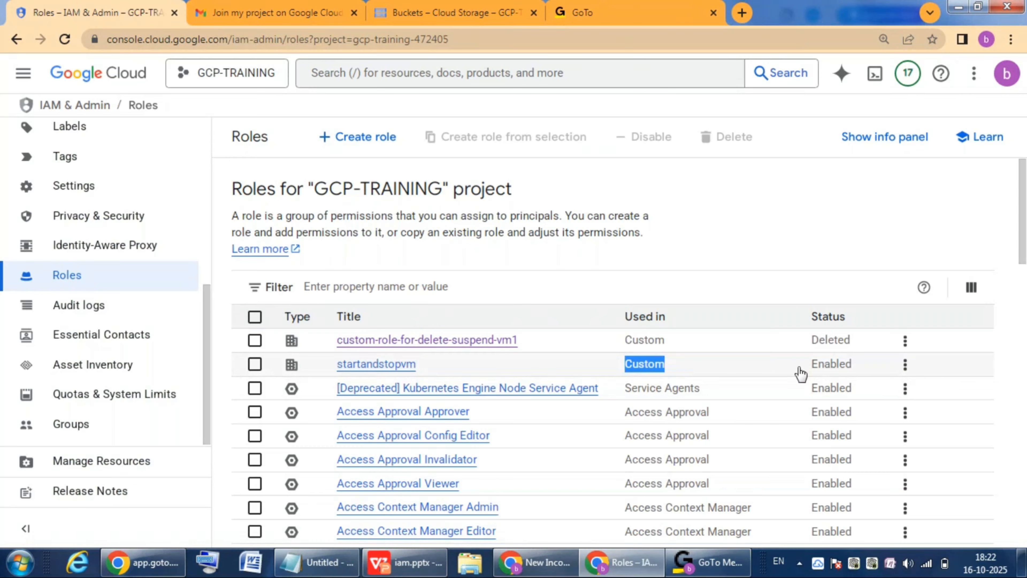
{"action": "left_click_drag", "start_coordinate": [807, 369], "coordinate": [861, 368]}
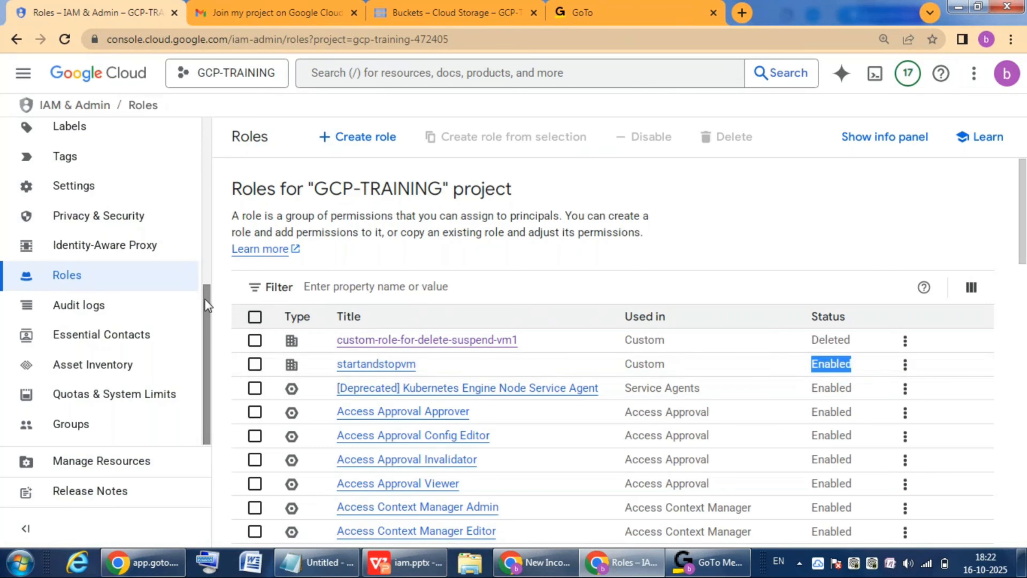
Step: Edit the second user account's access on the project's IAM page and remove its Storage Admin role
{"action": "left_click_drag", "start_coordinate": [204, 299], "coordinate": [227, 134]}
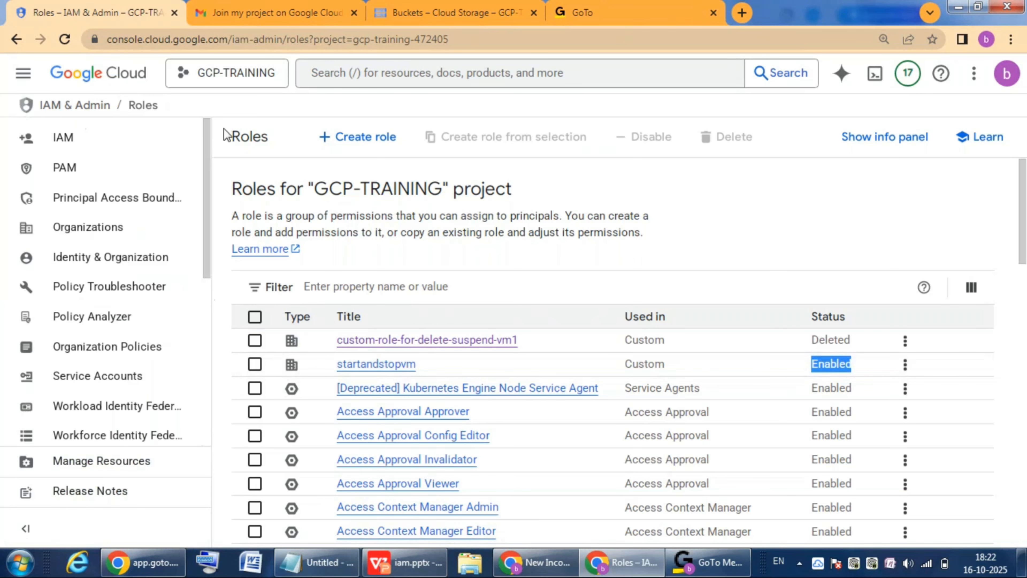
{"action": "left_click", "coordinate": [85, 141]}
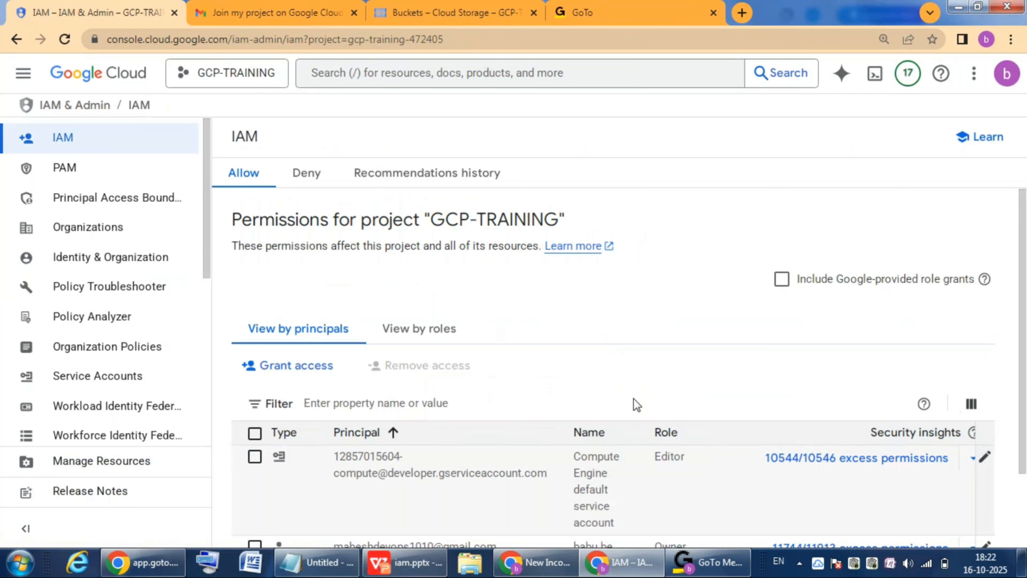
{"action": "scroll", "coordinate": [1021, 235], "scroll_direction": "down", "scroll_amount": 3}
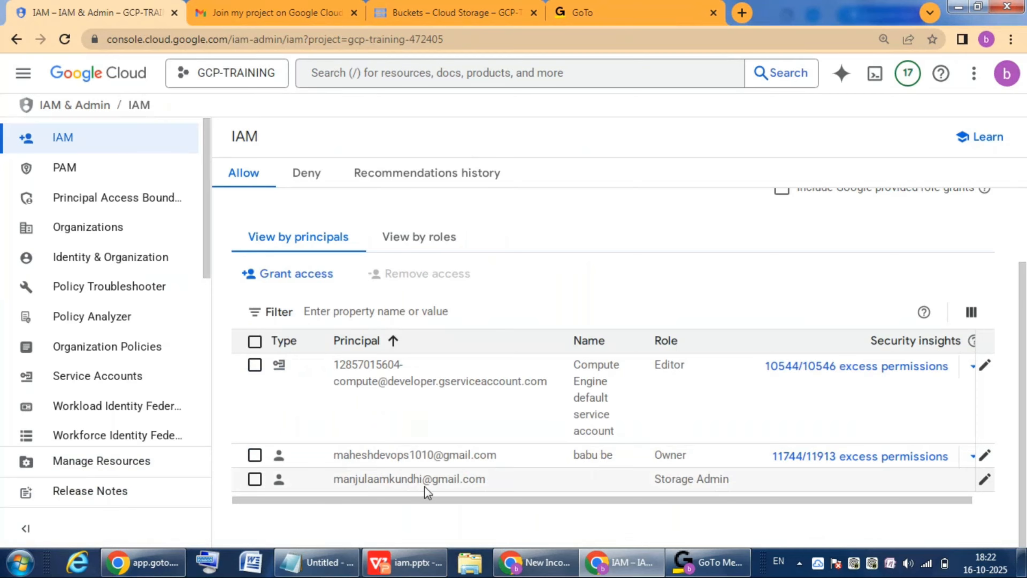
{"action": "left_click", "coordinate": [985, 479]}
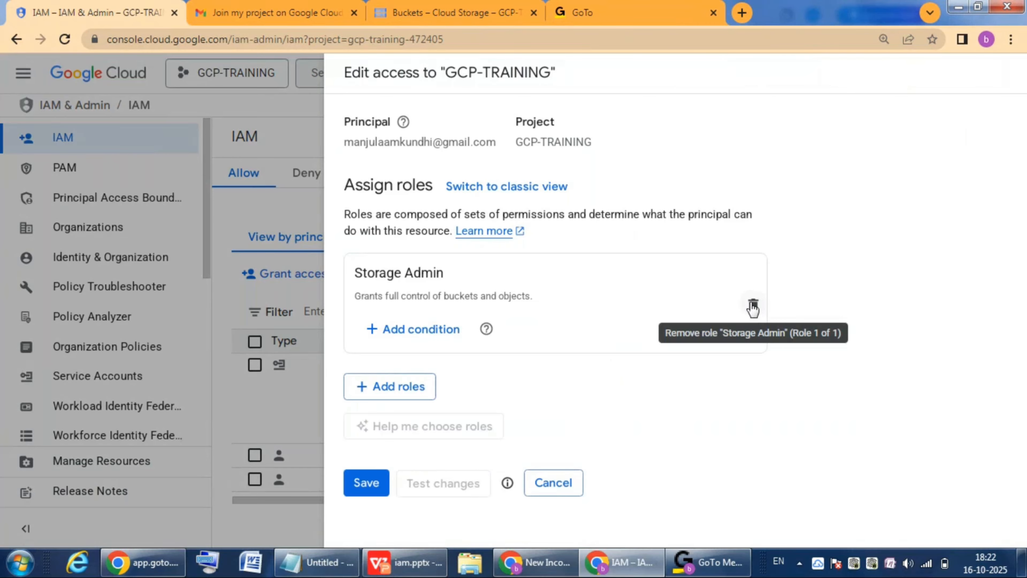
{"action": "left_click", "coordinate": [753, 304]}
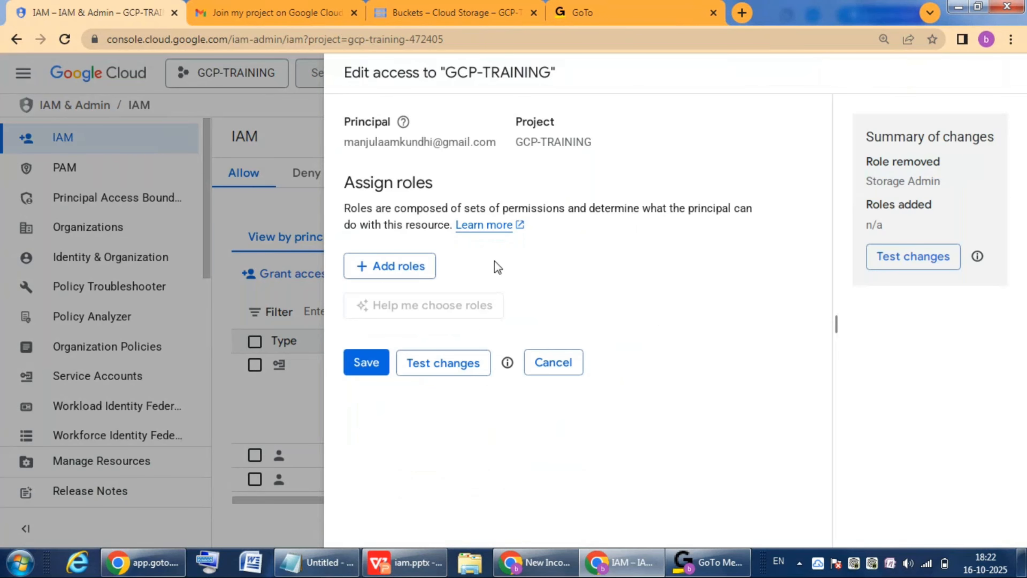
Step: Filter the role selection to custom roles and assign the startandstopvm role to the account
{"action": "left_click", "coordinate": [405, 267]}
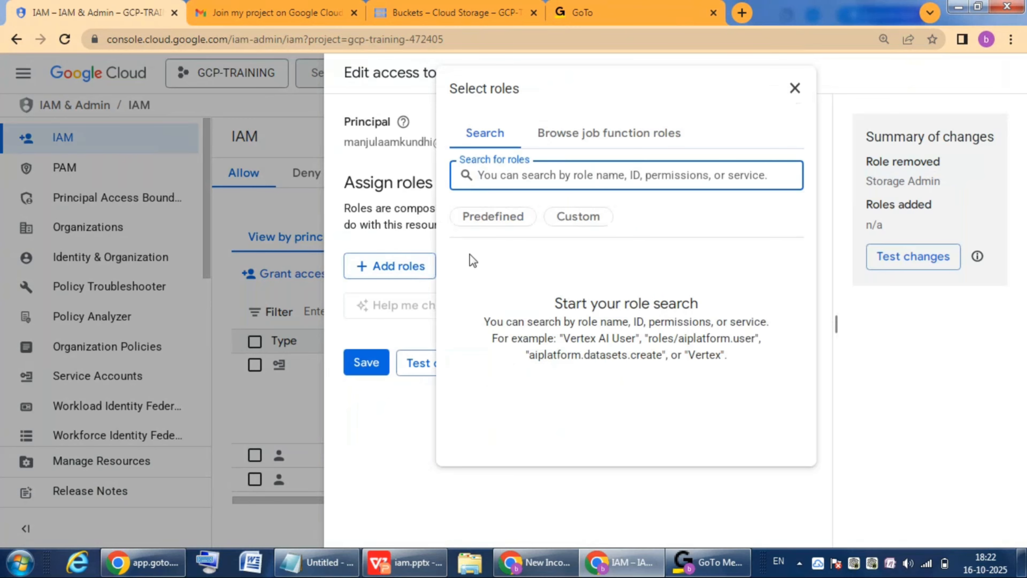
{"action": "left_click", "coordinate": [582, 218]}
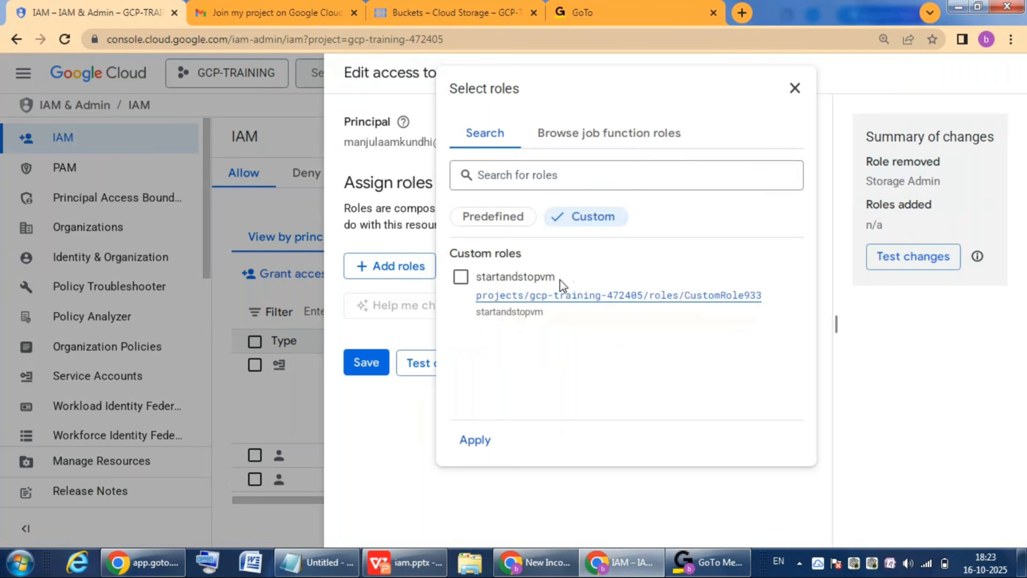
{"action": "left_click_drag", "start_coordinate": [560, 280], "coordinate": [479, 281]}
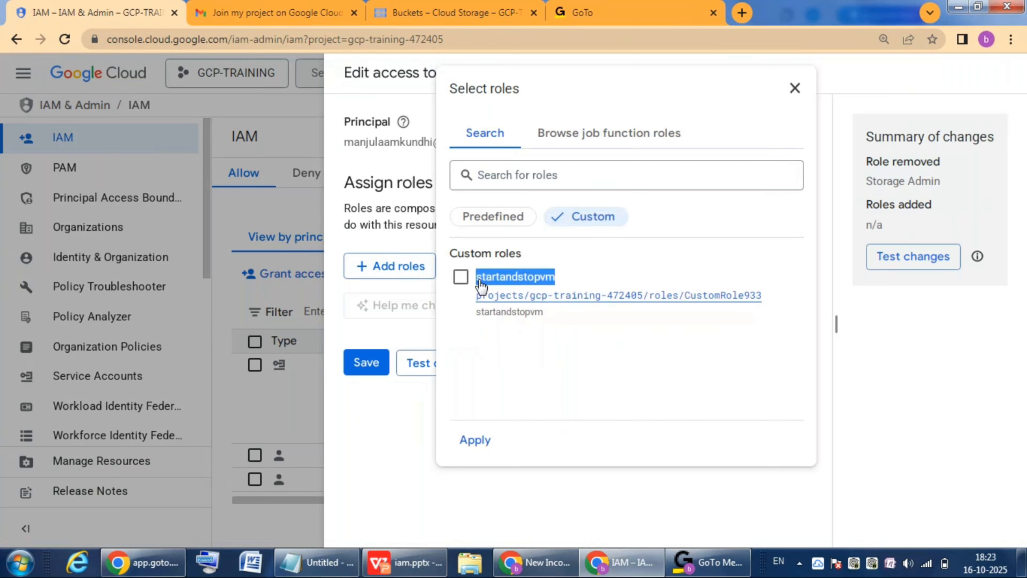
{"action": "left_click", "coordinate": [460, 277]}
{"action": "left_click", "coordinate": [473, 440]}
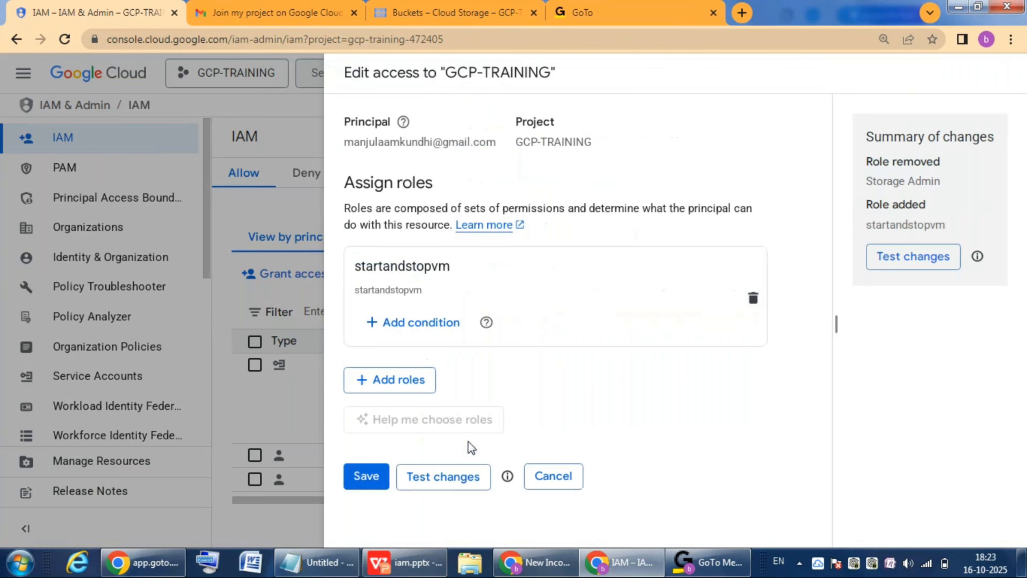
Step: Save the account's access changes, dismiss the notification, and switch to the iam.pptx presentation in WPS Office
{"action": "left_click", "coordinate": [371, 475]}
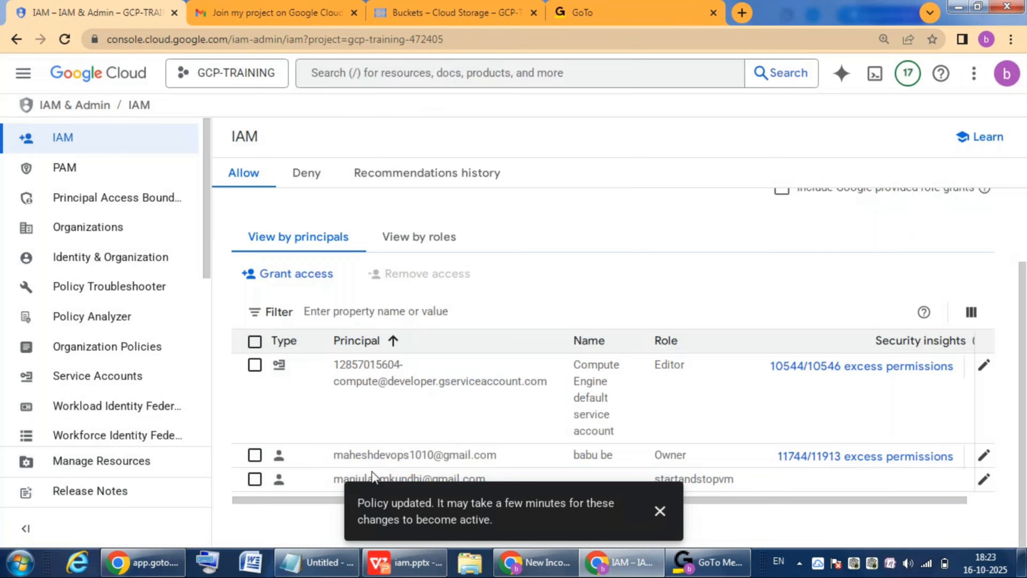
{"action": "left_click", "coordinate": [659, 512]}
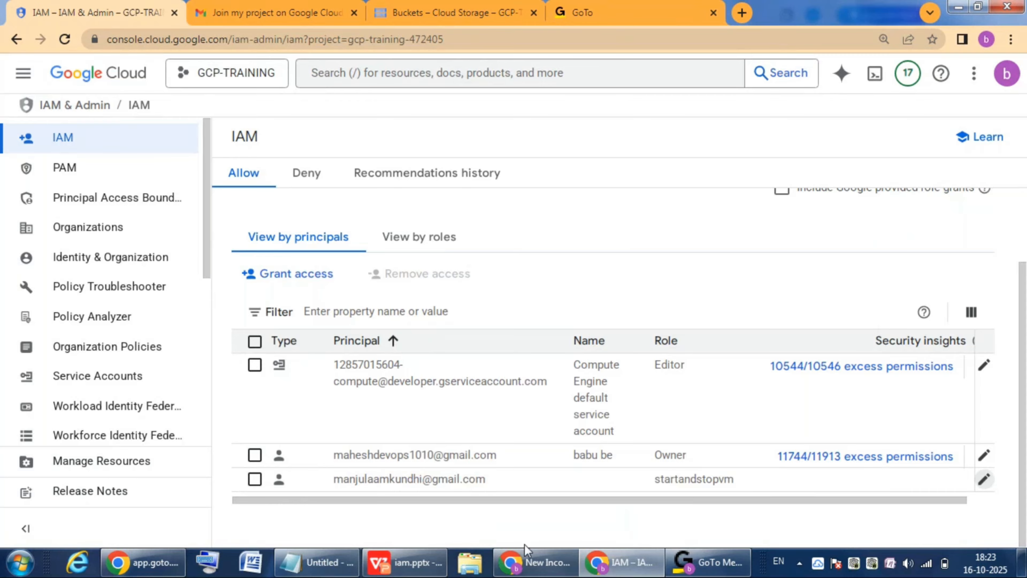
{"action": "left_click", "coordinate": [390, 567]}
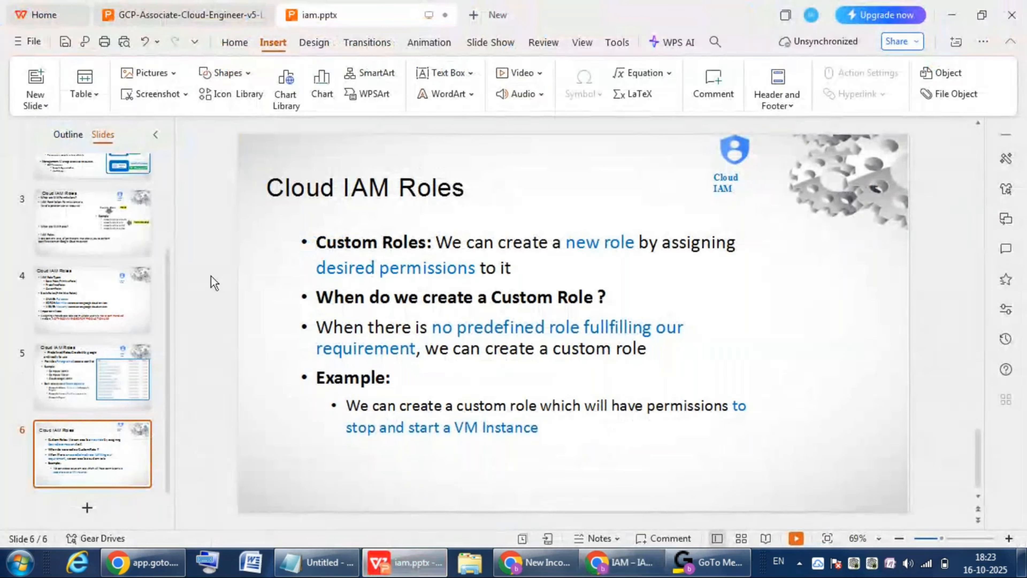